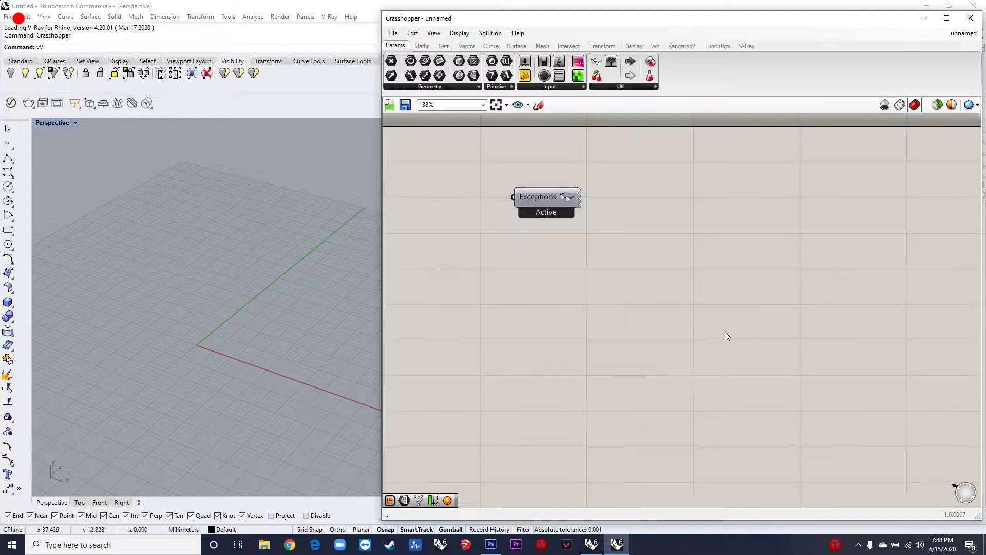
- Add an Ellipse component to the canvas
text(ellispe)
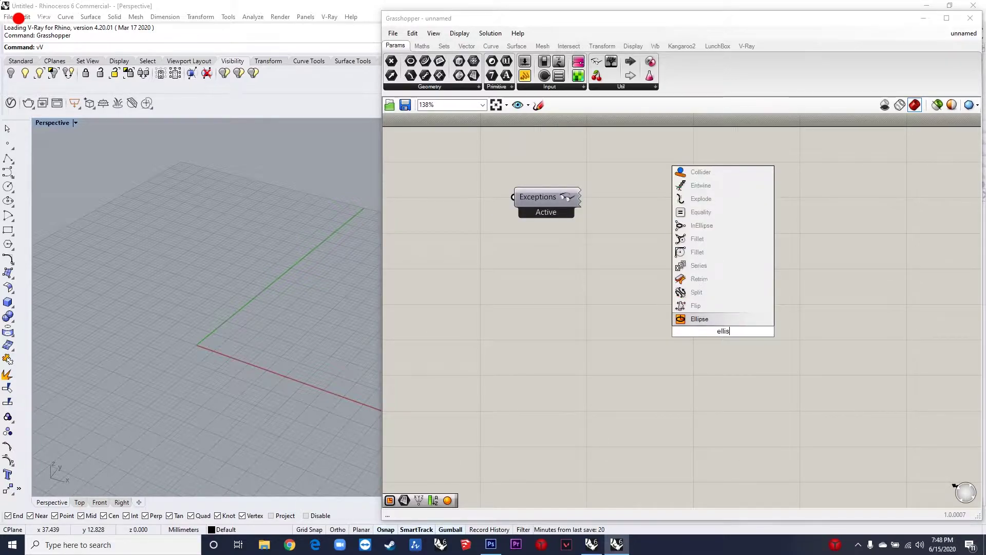
key(Return)
drag(716, 331, 862, 369)
- Add a Construct Point component and connect its Point output to the Ellipse's Plane input
double_click(548, 370)
text(co)
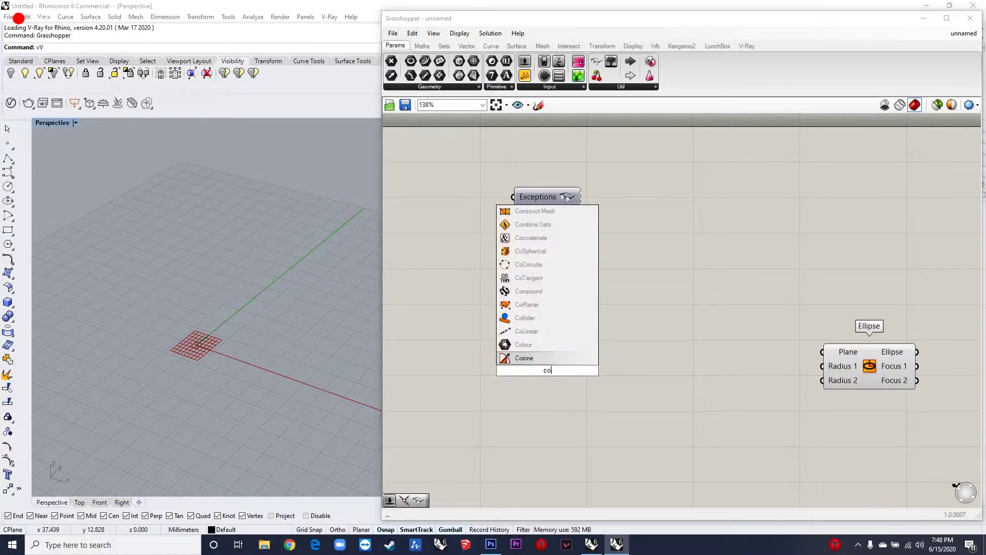
text(nstruct point)
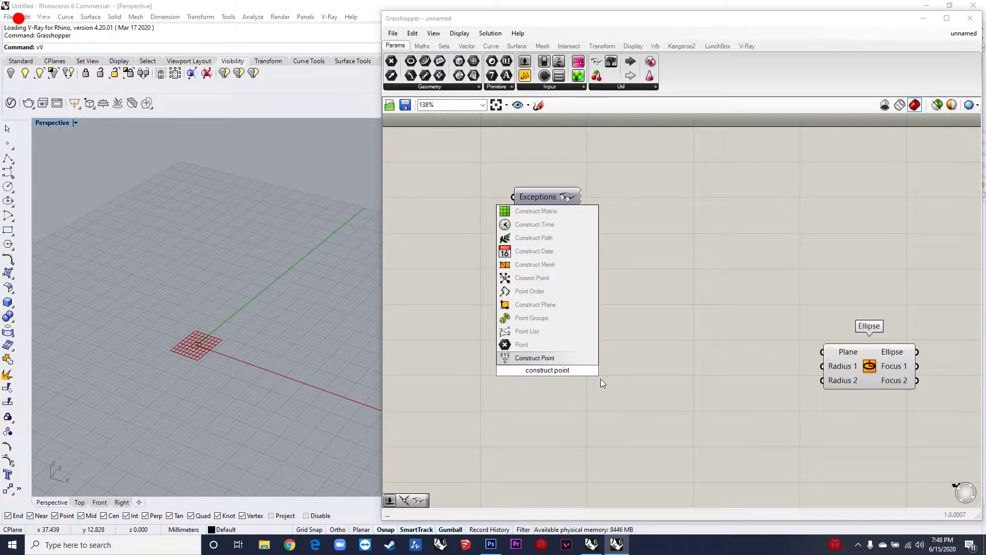
key(Return)
drag(580, 366, 714, 365)
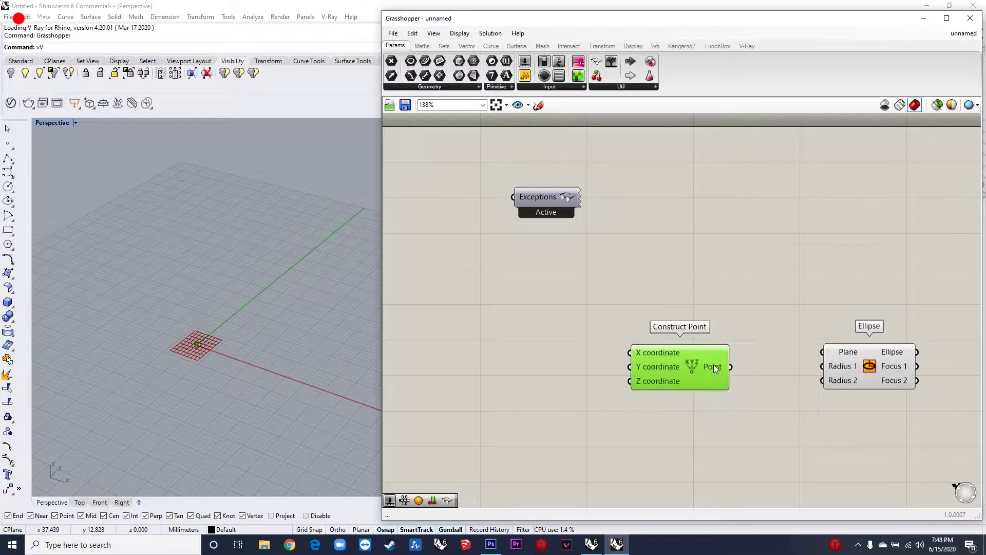
drag(821, 348, 824, 352)
mouse_move(851, 360)
mouse_down()
mouse_move(846, 383)
mouse_move(856, 375)
mouse_up()
- Add a number slider set to 15 below Construct Point and connect it to the Ellipse's Radius 1 input
click(676, 455)
double_click(676, 455)
text(15)
key(Return)
drag(711, 451, 699, 411)
drag(781, 395, 825, 381)
drag(714, 415, 712, 414)
scroll(762, 366, up, 3)
- Replace the Ellipse with a Sphere component, wiring the constructed point to Base and the 15 slider to Radius
click(842, 380)
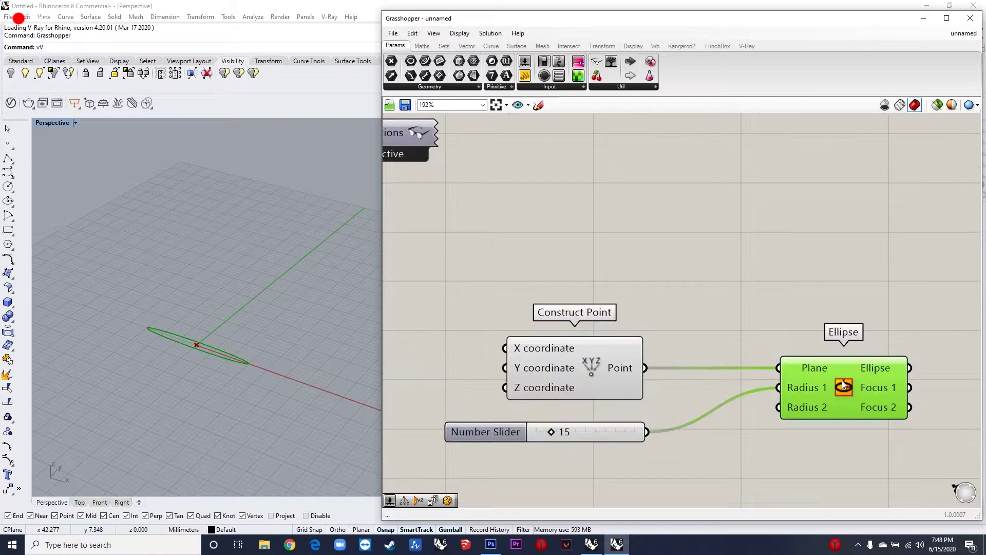
key(Delete)
double_click(842, 380)
text(sphere)
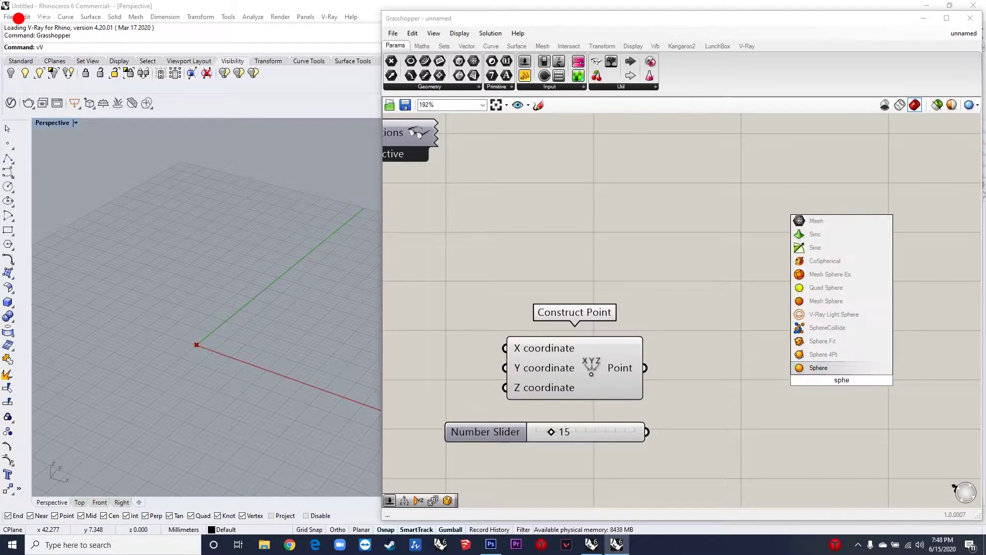
key(Return)
drag(782, 370, 645, 368)
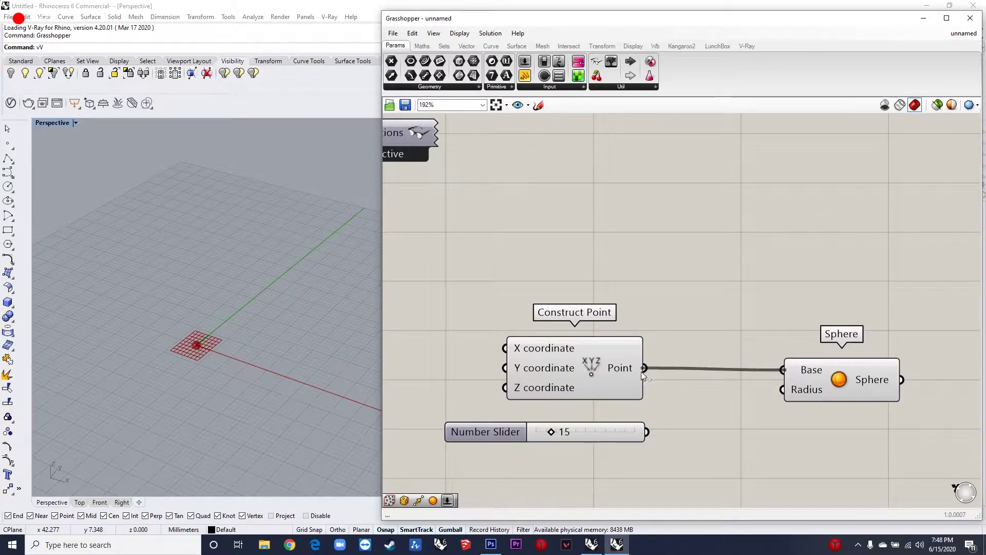
drag(782, 389, 646, 432)
- Add a Bounding Box component and connect the Sphere output to its Content input
right_drag(211, 399, 181, 351)
scroll(616, 303, down, 3)
scroll(886, 381, up, 3)
scroll(884, 382, up, 2)
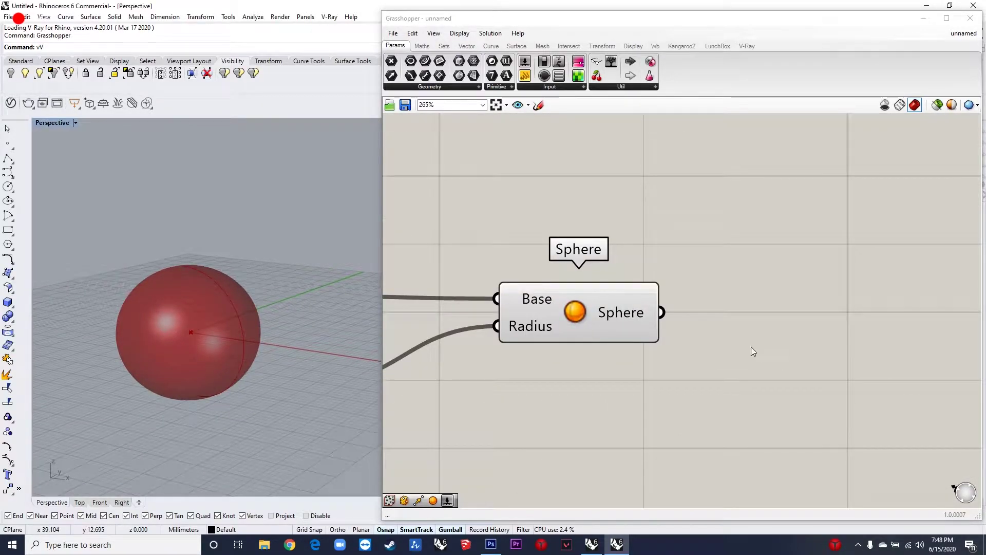
double_click(768, 367)
text(boudning box)
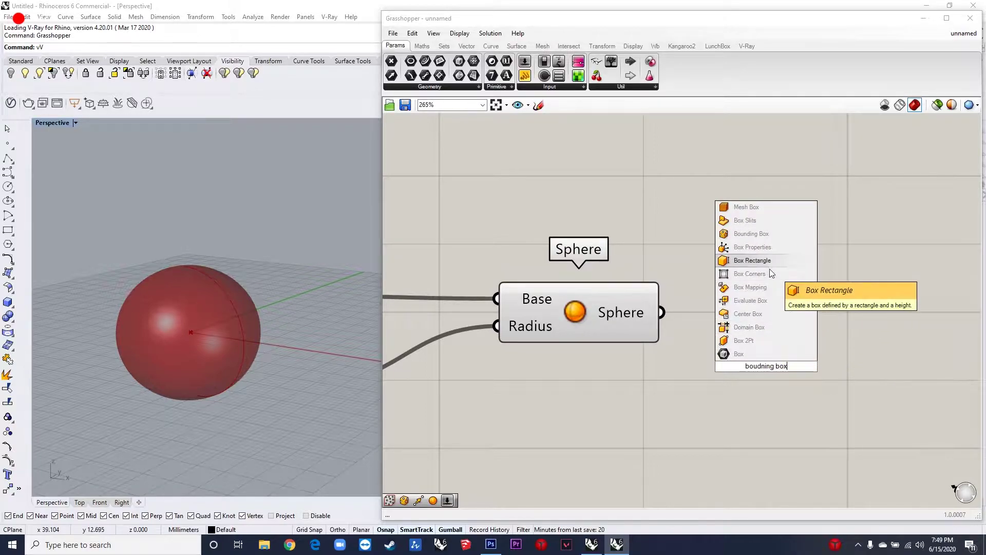
click(751, 234)
drag(662, 312, 691, 352)
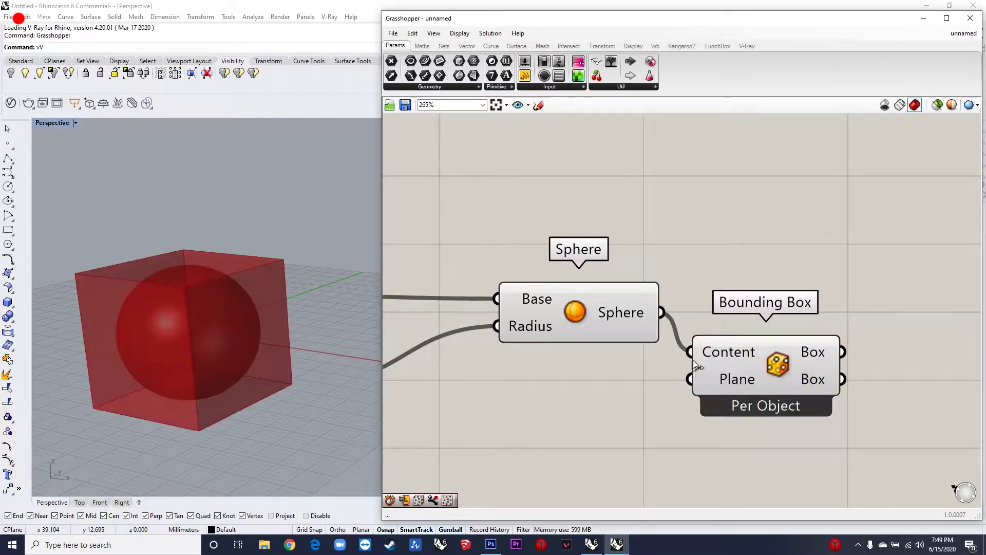
click(698, 357)
- Add a Populate 3D component and connect the Bounding Box's first Box output to its Region input
scroll(698, 356, down, 5)
scroll(736, 350, down, 2)
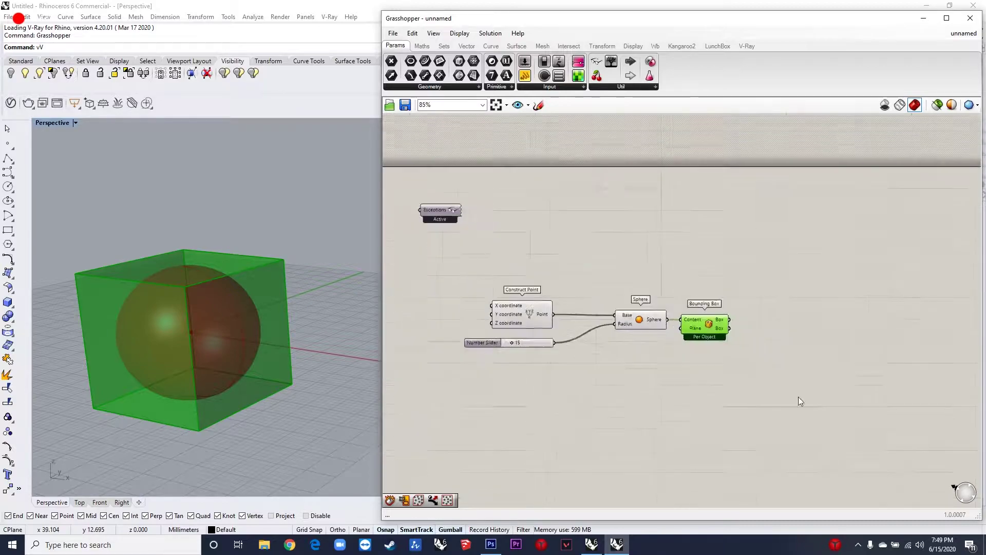
scroll(713, 355, up, 4)
click(711, 334)
double_click(711, 334)
text(populate 3D)
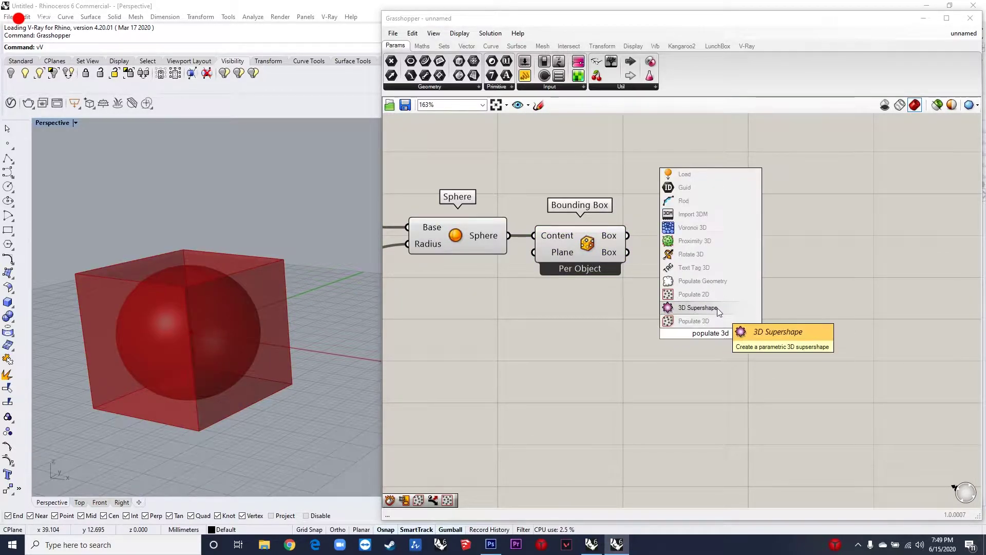
key(Return)
drag(651, 293, 653, 306)
drag(680, 324, 713, 334)
- Add a number slider set to 200 and connect it to Populate 3D's Count input
double_click(534, 335)
text(200)
key(Return)
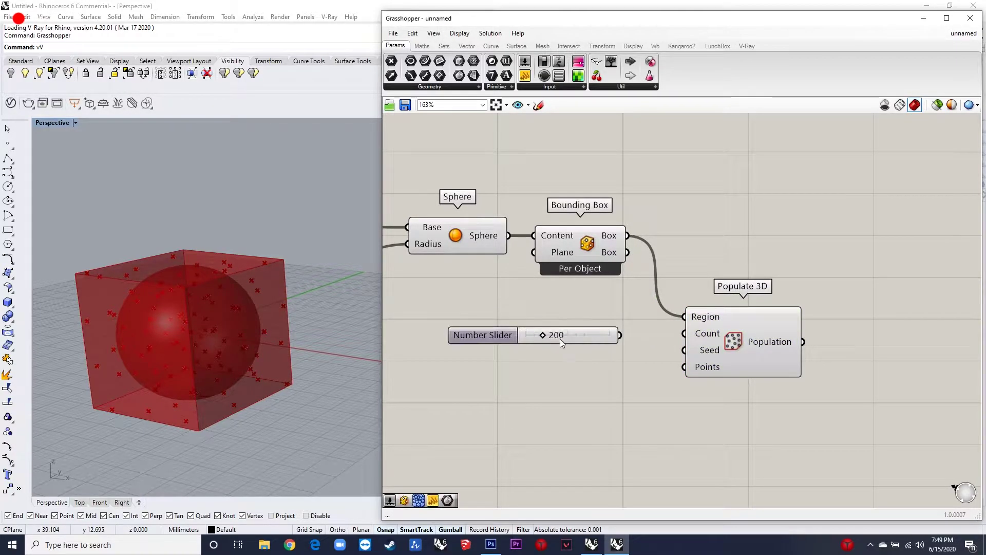
mouse_move(621, 335)
mouse_down()
mouse_move(685, 334)
mouse_move(603, 332)
mouse_up()
- Add a Voronoi 3D component, wiring Population to Points and the Bounding Box's second Box output to Box
scroll(716, 278, down, 2)
click(741, 236)
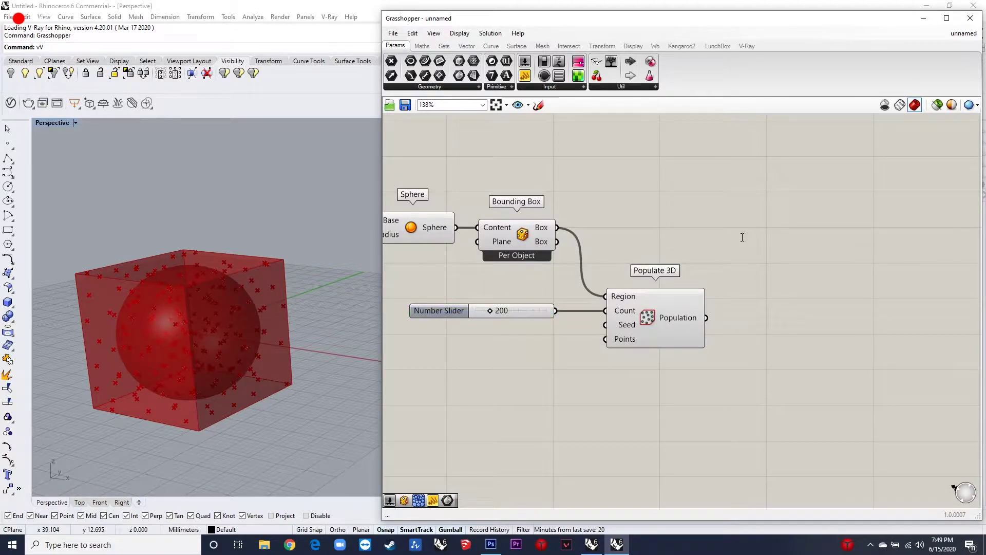
double_click(742, 237)
text(vornoi)
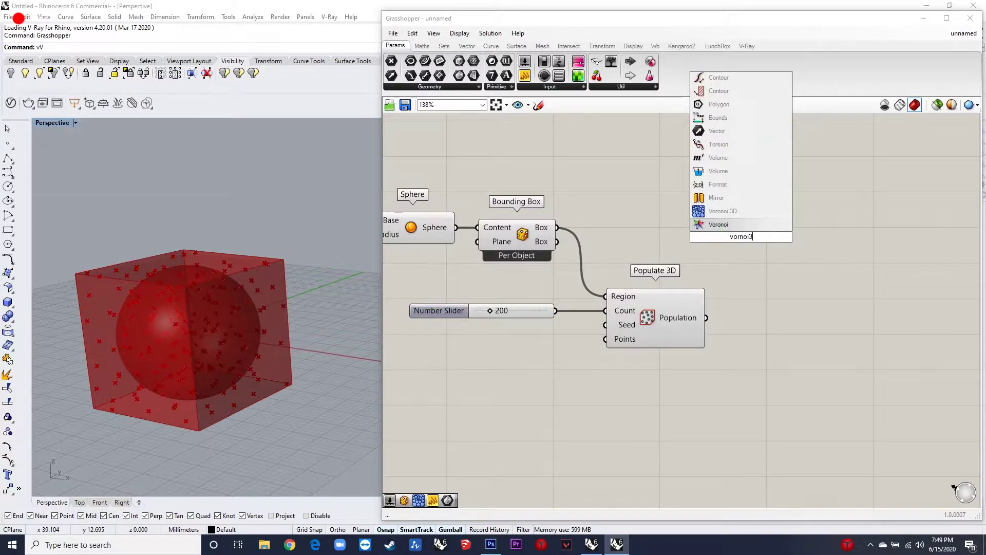
text(3)
key(Up)
key(Return)
drag(706, 320, 688, 234)
drag(766, 249, 832, 251)
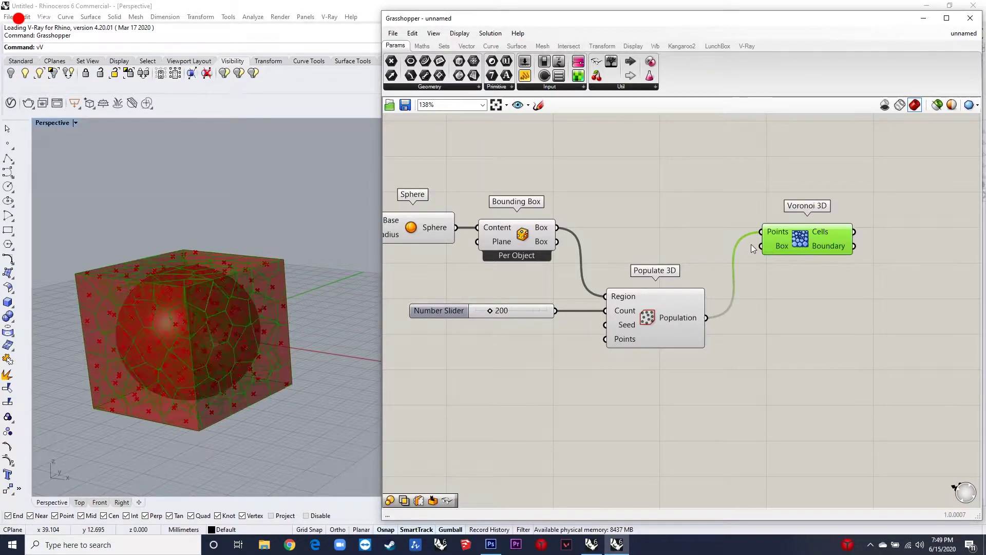
right_drag(226, 360, 272, 336)
drag(762, 248, 557, 241)
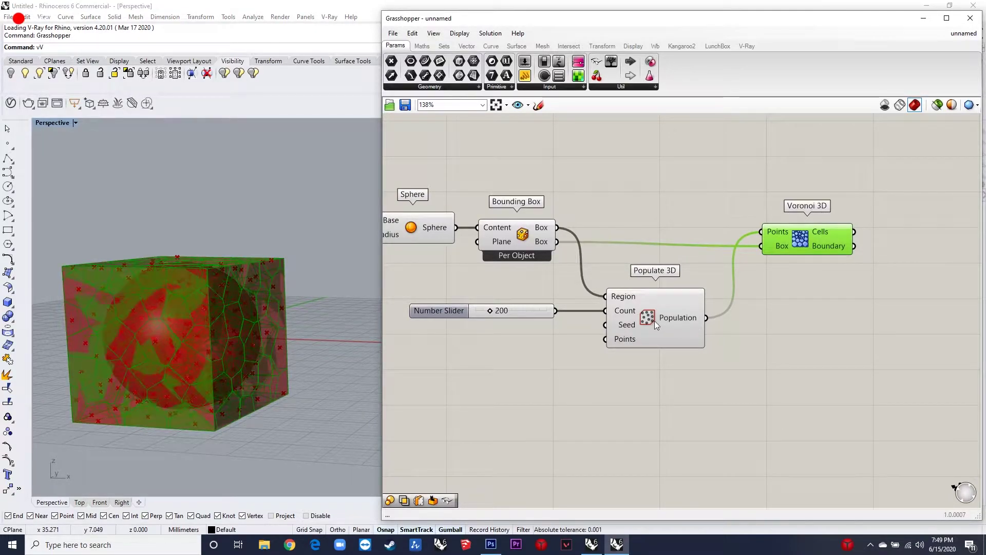
- Add a Shape In Brep component, connecting the Voronoi Cells to Shape and the Sphere output to Brep
right_drag(957, 179, 855, 218)
scroll(855, 218, up, 2)
double_click(779, 236)
text(shape in brep)
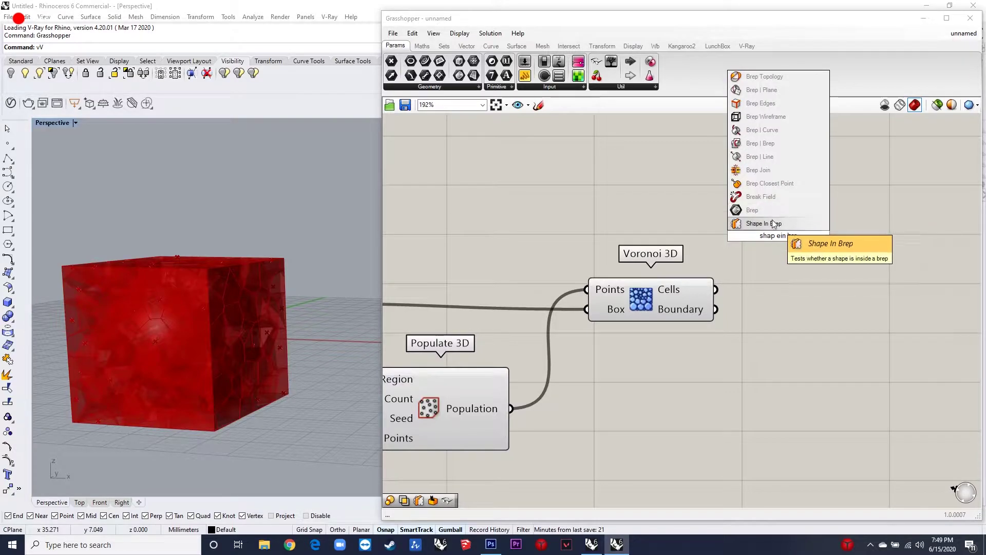
key(Return)
drag(715, 289, 747, 240)
scroll(822, 247, down, 3)
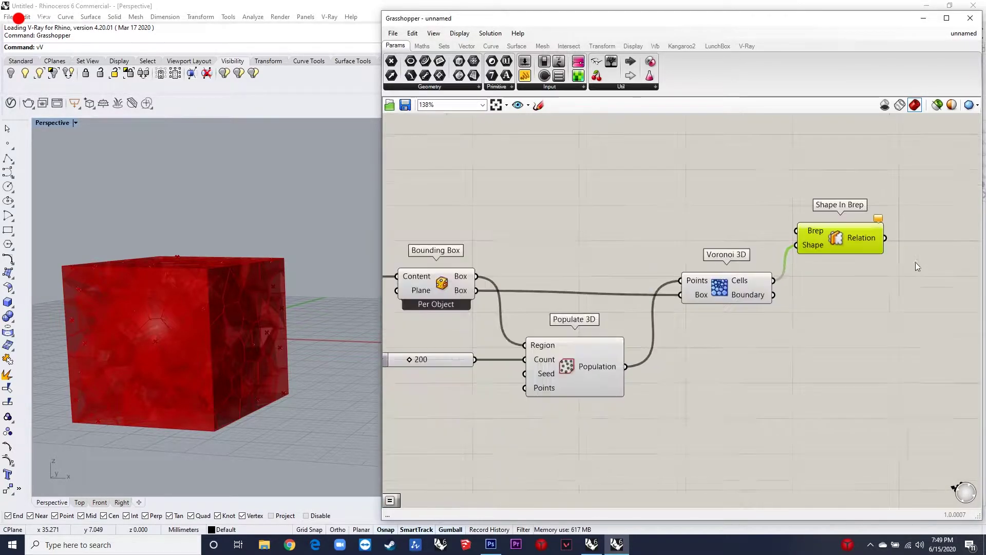
scroll(701, 148, down, 4)
drag(813, 240, 624, 190)
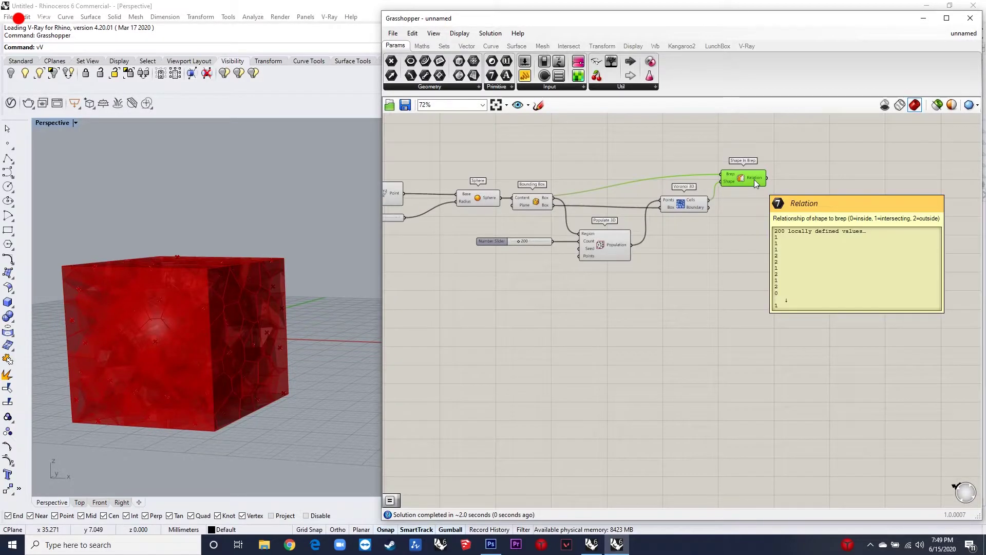
- Add an Equality component after Shape In Brep and place a copy of it below
scroll(754, 181, up, 5)
double_click(784, 175)
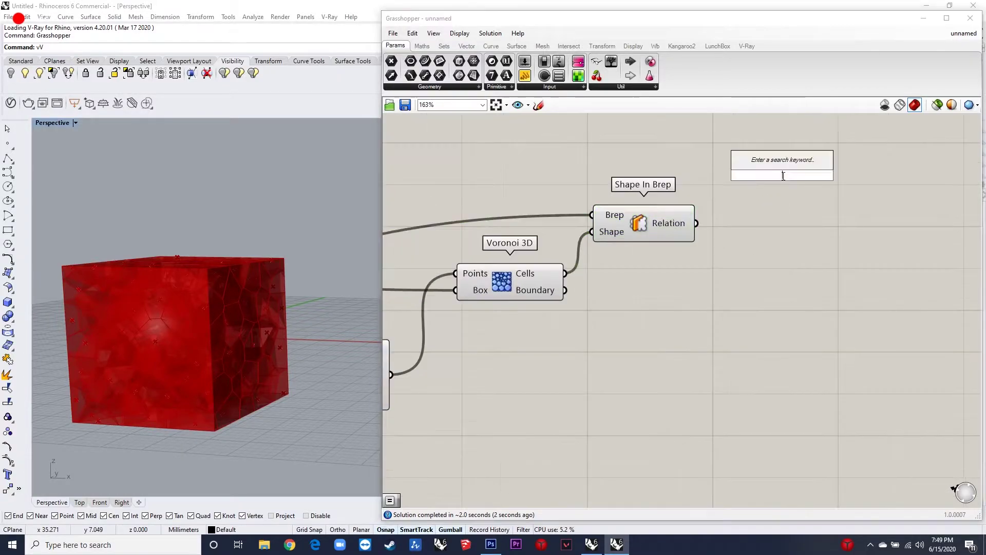
text(equality)
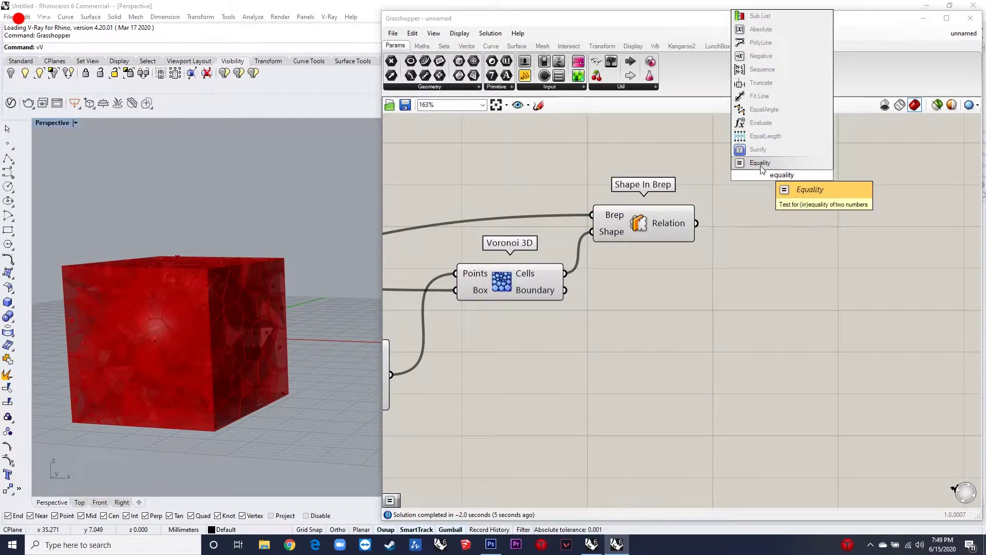
key(Return)
scroll(781, 180, down, 2)
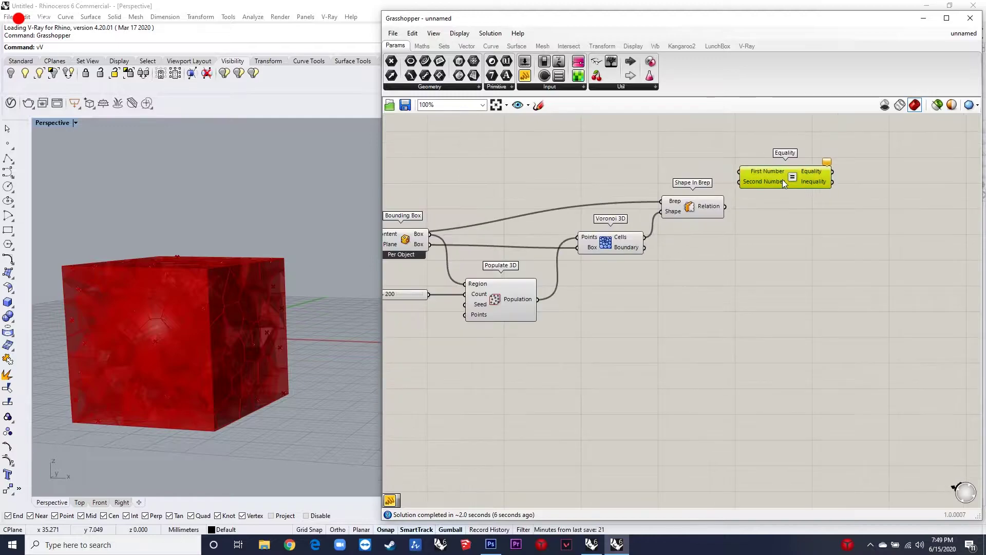
alt+drag(782, 180, 774, 272)
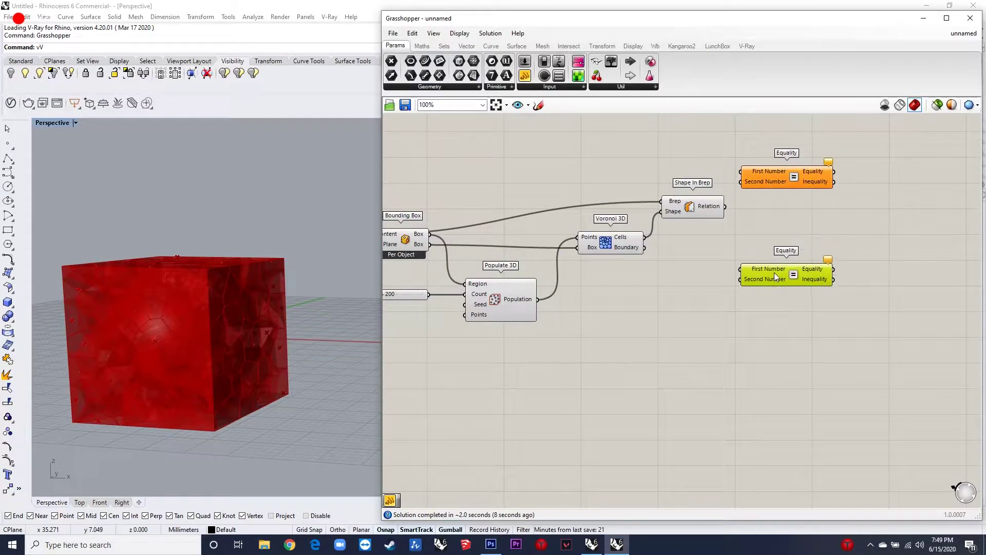
- Connect the Relation output to the upper Equality's Second Number and the lower Equality's First Number
scroll(826, 272, down, 2)
scroll(808, 202, up, 2)
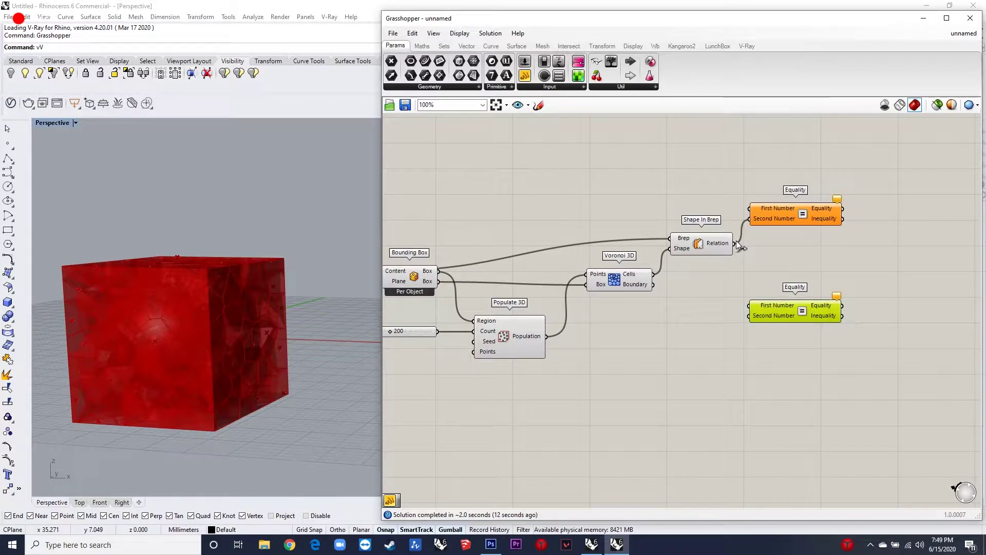
drag(736, 242, 744, 271)
drag(772, 308, 780, 313)
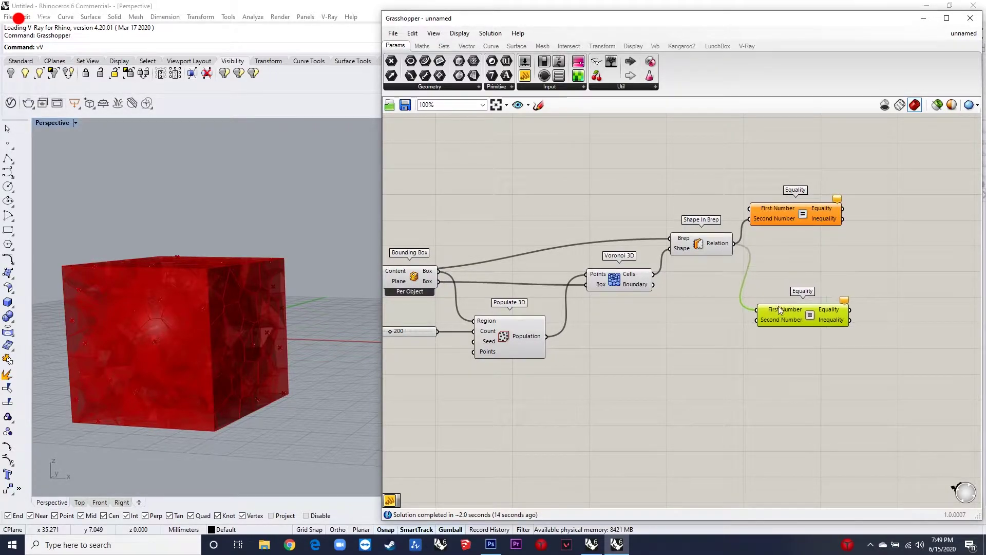
drag(784, 212, 793, 212)
- Add panels containing 0 and 1, connecting 0 to the upper Equality's First Number and 1 to the lower Equality's Second Number
double_click(696, 189)
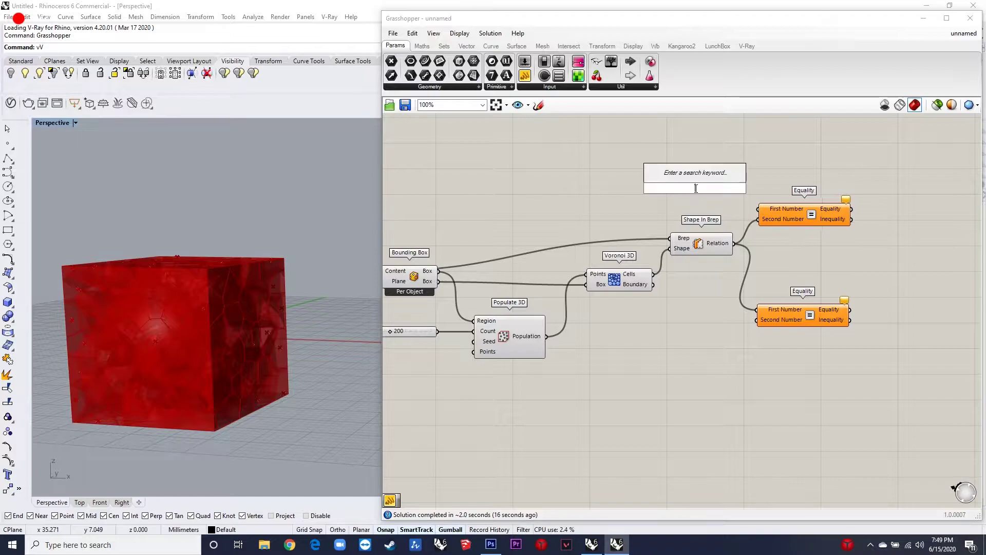
text(panel)
key(Return)
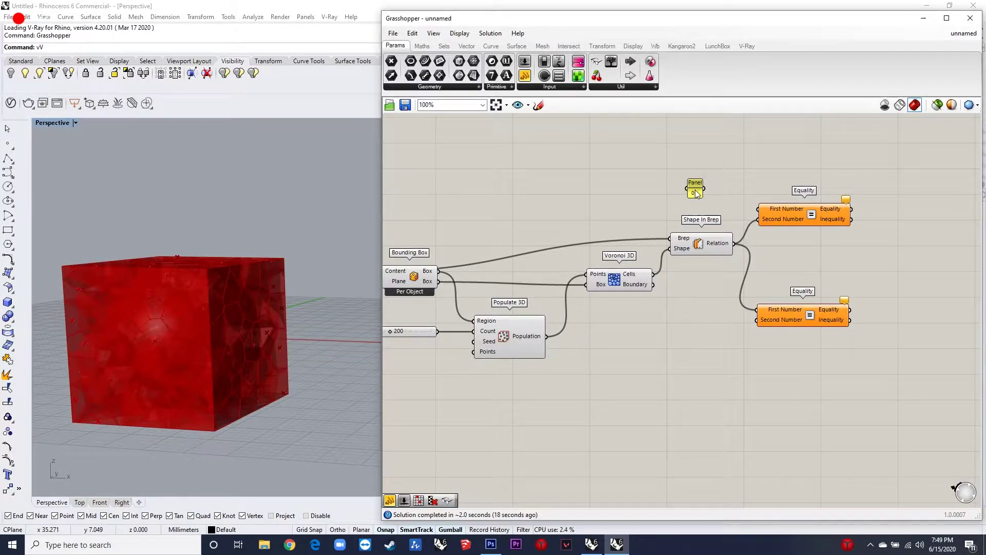
double_click(701, 328)
text(1)
key(BackSpace)
text(//1)
key(Return)
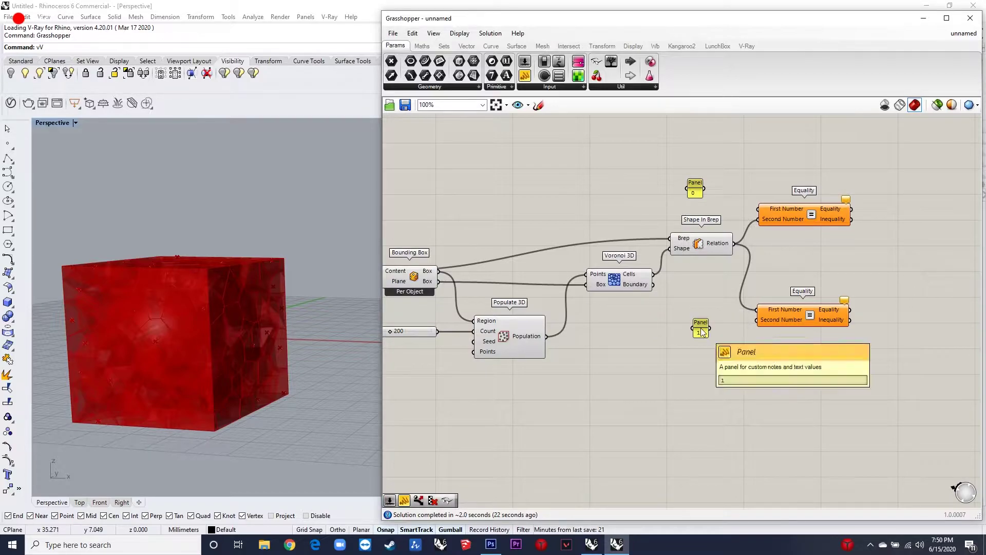
scroll(701, 332, up, 2)
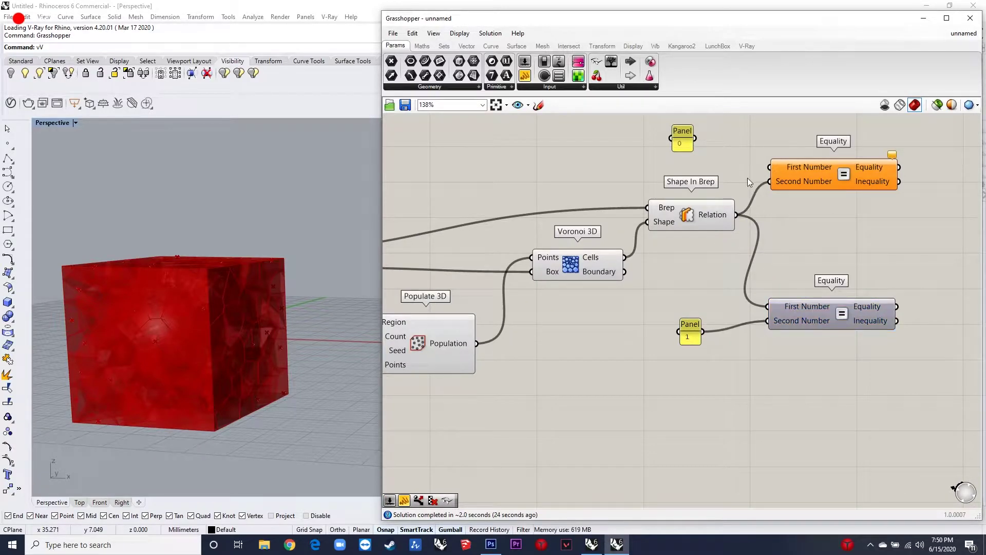
drag(707, 138, 684, 134)
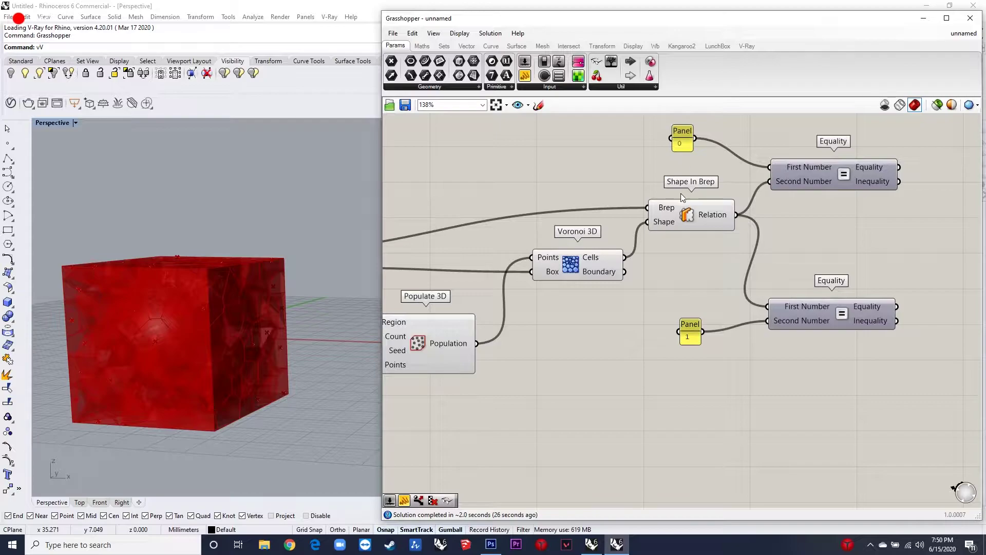
- Add a Cull Pattern component beside the upper Equality and place a copy beside the lower one
scroll(667, 226, down, 4)
scroll(889, 202, up, 4)
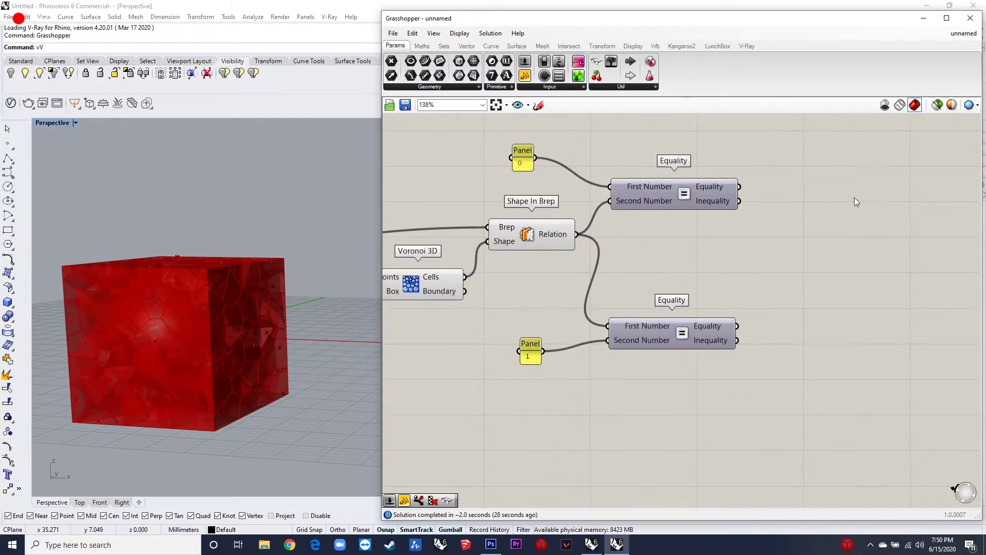
double_click(854, 197)
text(cull inde)
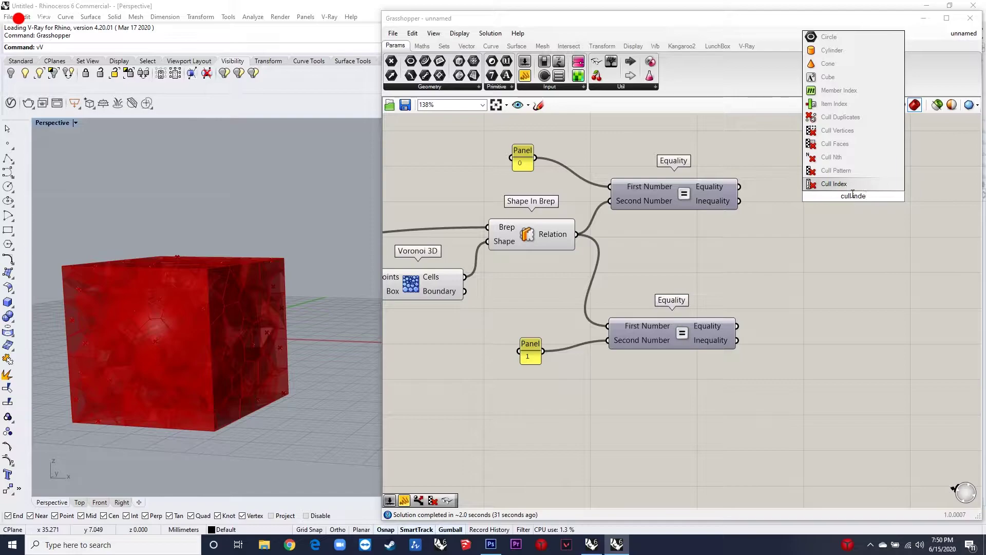
key(Return)
drag(846, 192, 841, 347)
key(ctrl+c)
key(ctrl+v)
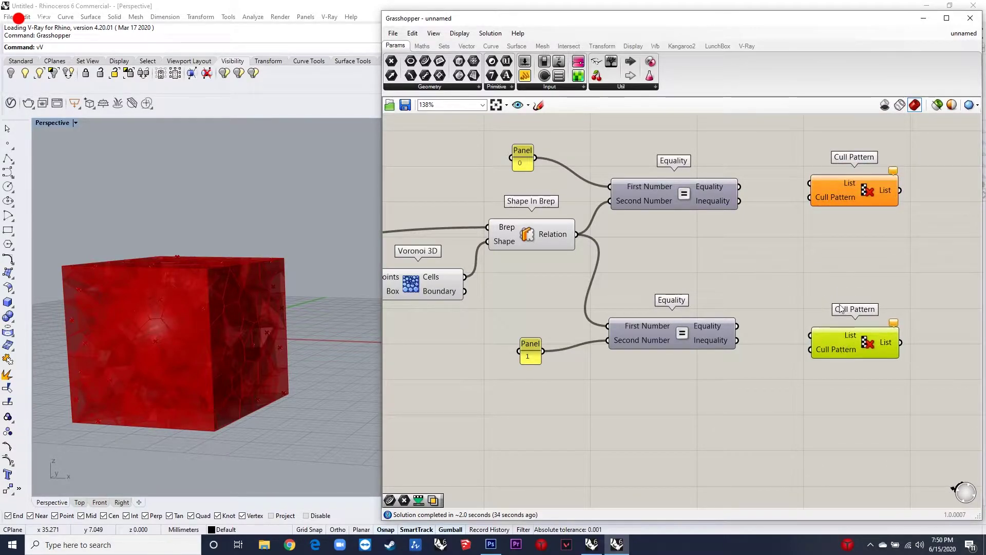
drag(840, 190, 843, 190)
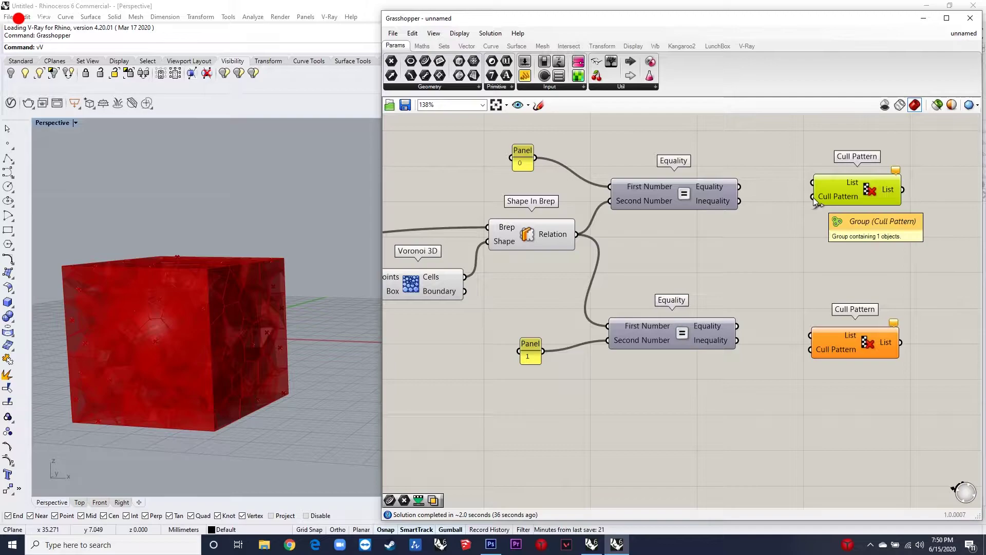
- Connect the Voronoi 3D Cells output to the List input of both Cull Pattern components
scroll(828, 194, down, 3)
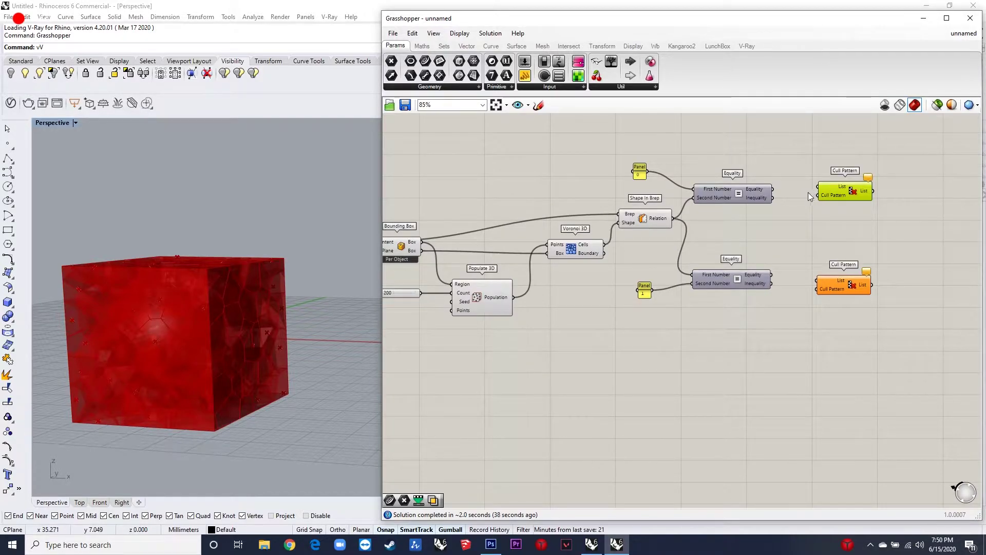
scroll(824, 177, up, 3)
drag(817, 191, 816, 344)
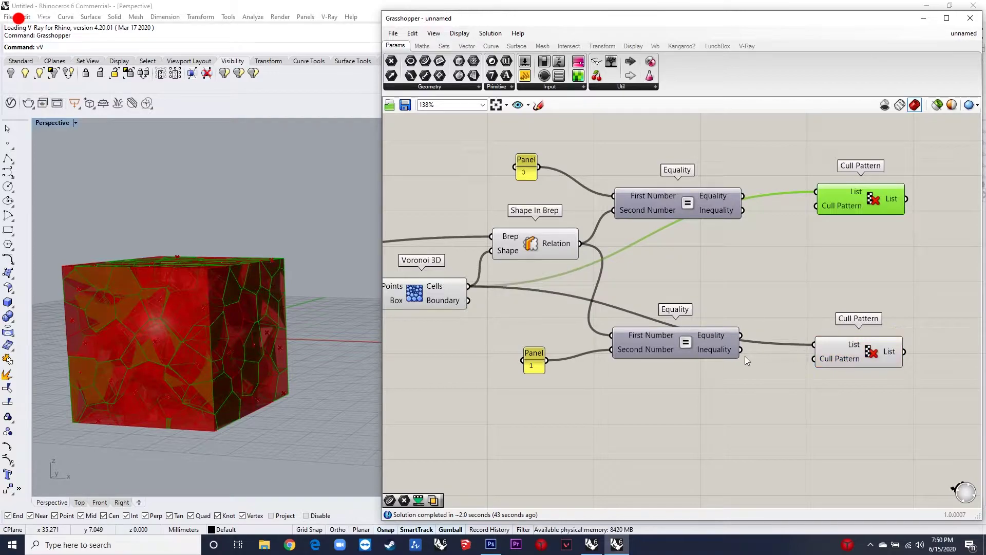
- Connect each Equality component's Equality output to the Cull Pattern input of its neighbouring Cull Pattern component and align the components
drag(725, 344, 726, 356)
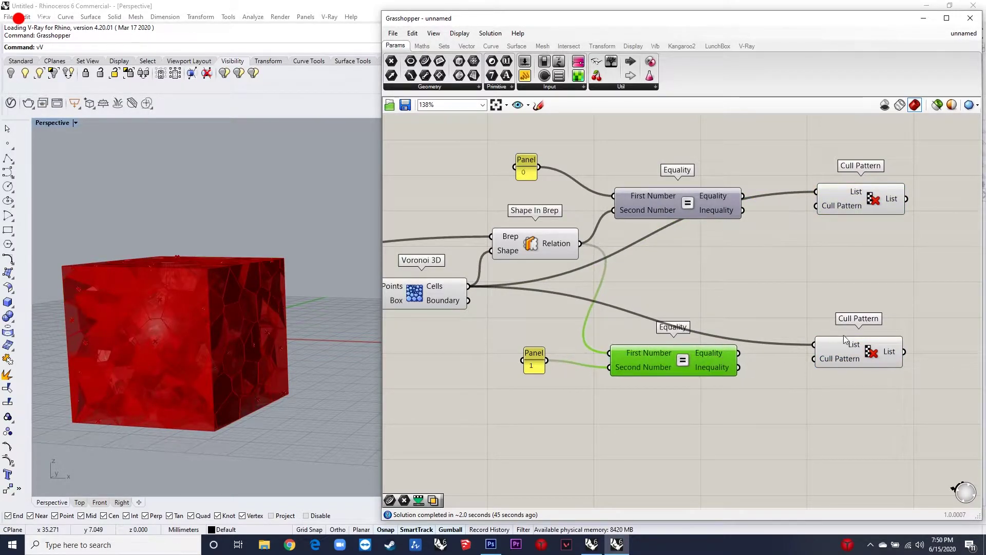
scroll(843, 334, up, 1)
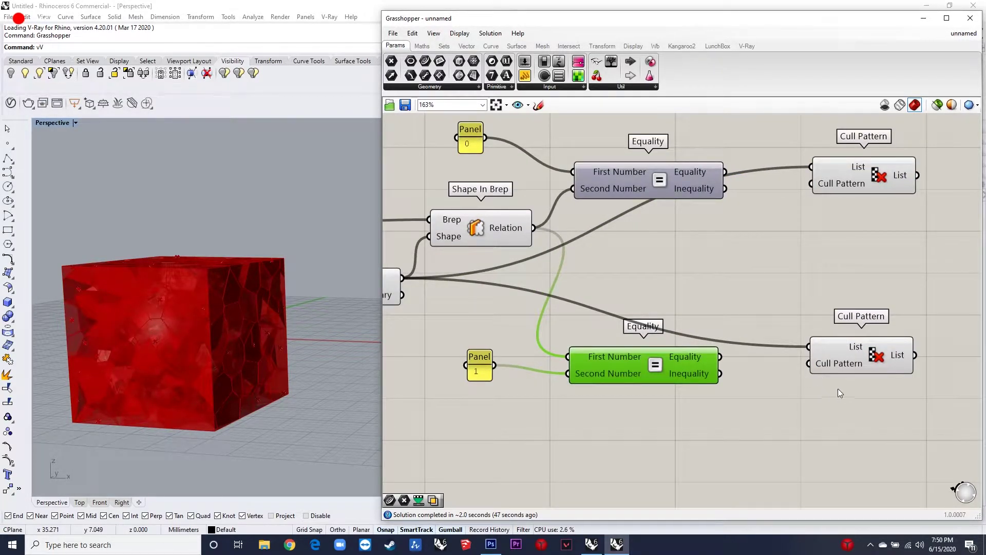
drag(811, 362, 685, 374)
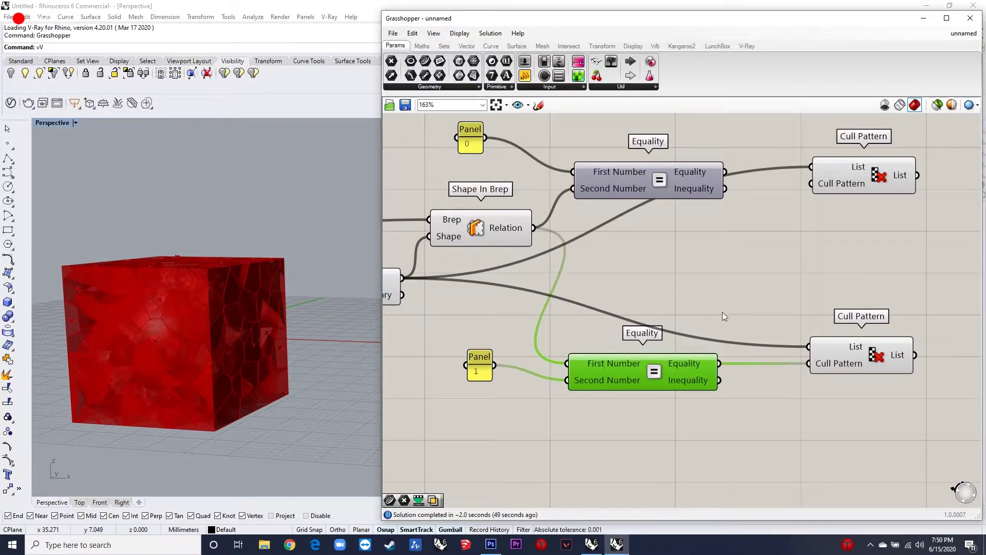
drag(732, 176, 811, 183)
click(663, 173)
scroll(668, 195, down, 3)
scroll(689, 237, down, 1)
click(786, 192)
scroll(750, 214, down, 4)
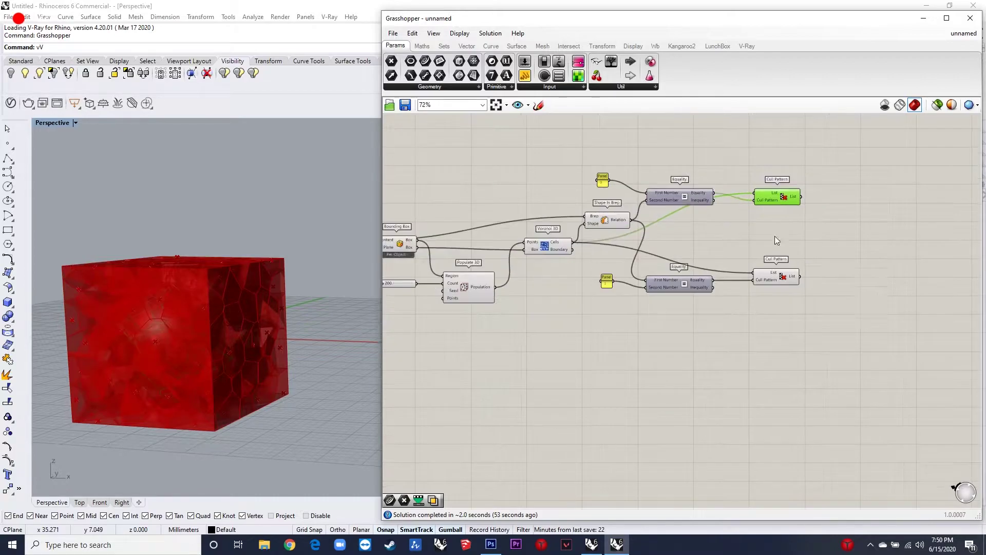
- Add a Solid Intersection component beside the two Cull Pattern components
scroll(827, 236, up, 3)
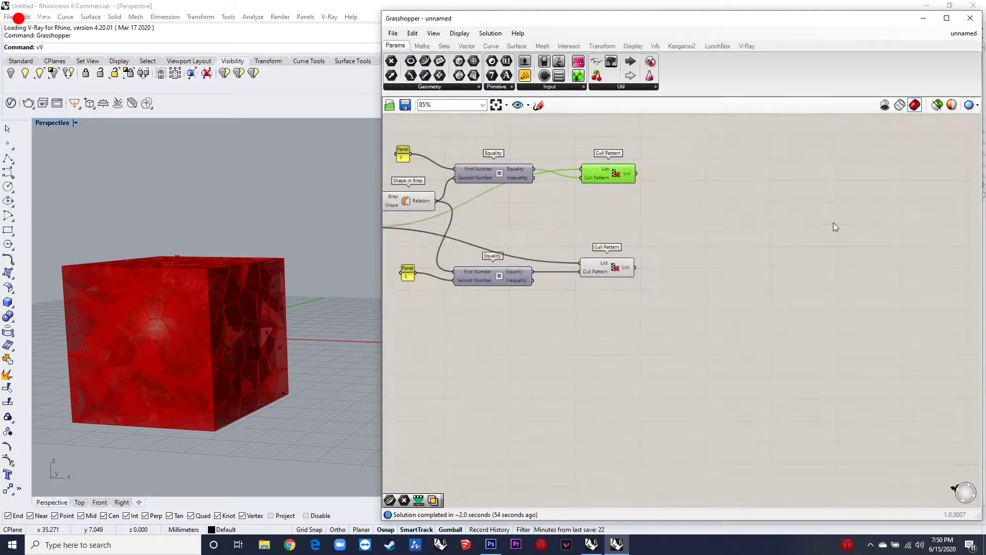
click(708, 223)
double_click(708, 222)
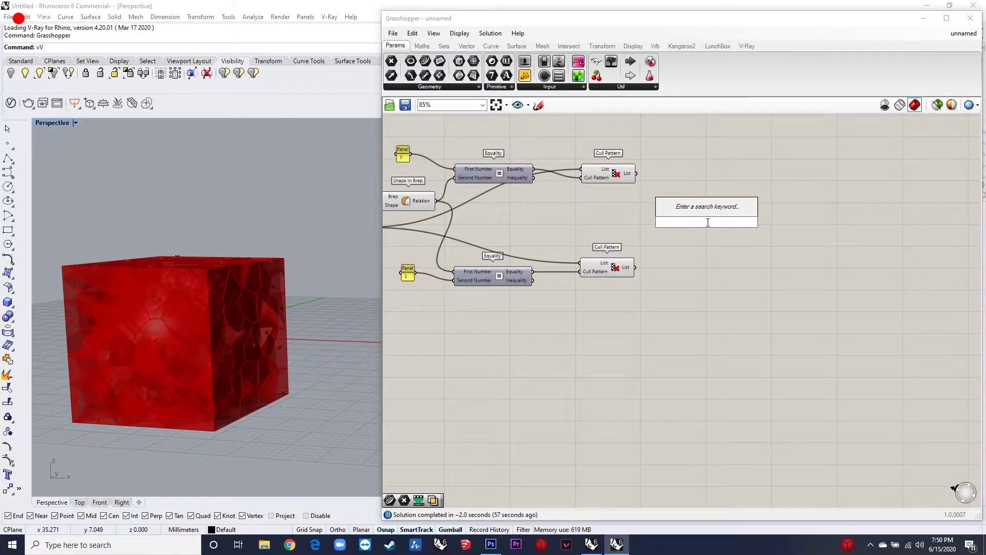
text(solid intersecti)
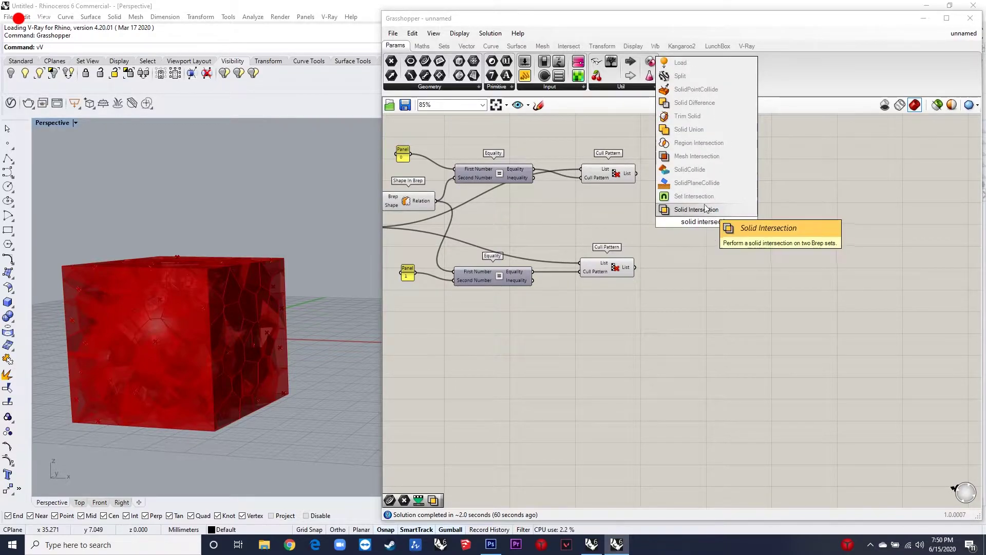
key(Return)
scroll(701, 217, up, 3)
scroll(695, 215, down, 1)
right_drag(604, 227, 627, 243)
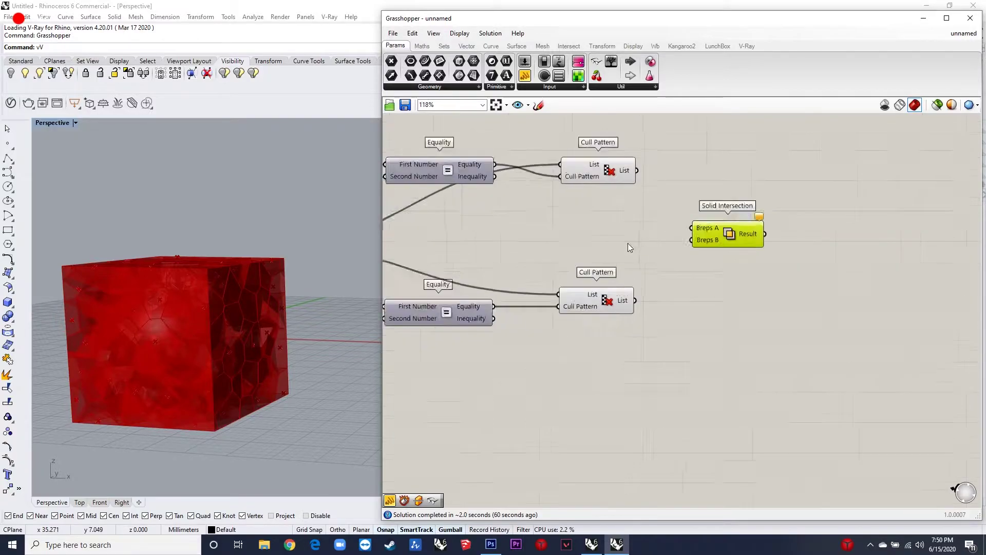
scroll(627, 242, up, 1)
drag(722, 226, 714, 228)
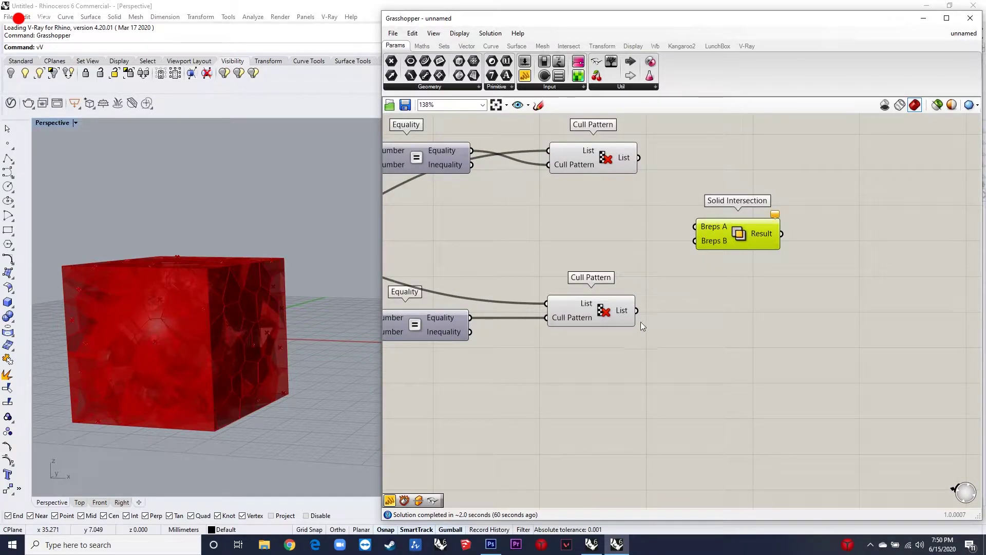
- Connect the lower Cull Pattern's List output to Solid Intersection's Breps B and the sphere to Breps A
drag(637, 310, 695, 240)
scroll(865, 276, down, 3)
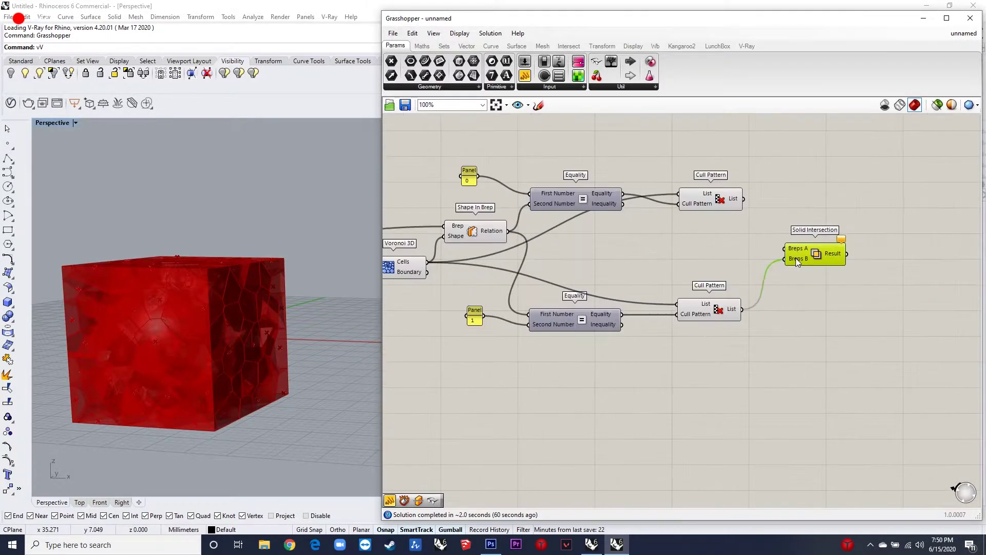
scroll(826, 218, down, 6)
drag(786, 249, 614, 226)
scroll(619, 219, up, 8)
scroll(755, 186, down, 7)
scroll(586, 195, up, 4)
scroll(556, 234, down, 5)
scroll(842, 216, up, 5)
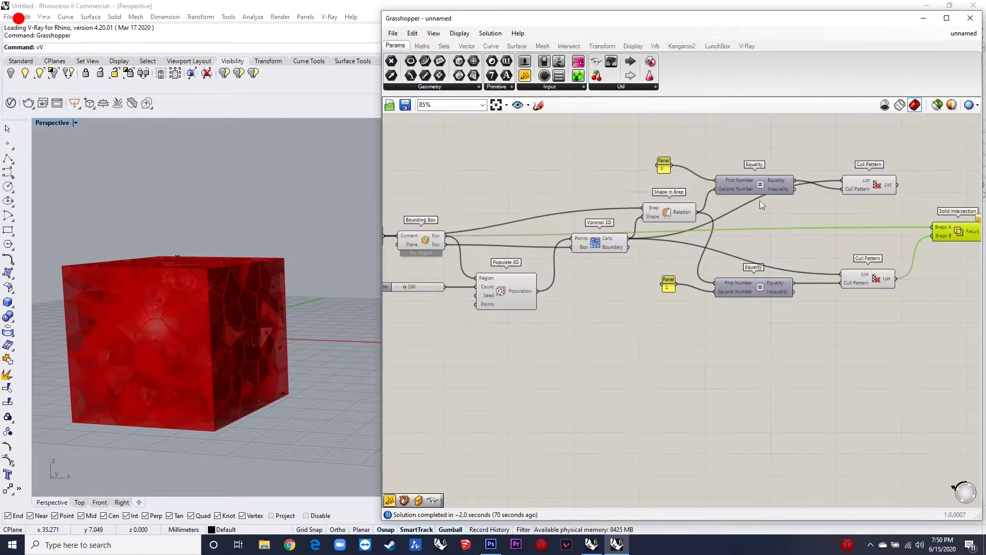
- Reposition the 0 and 1 panels and the upper Cull Pattern so they line up with the Equality components
drag(684, 178, 639, 114)
drag(661, 158, 660, 180)
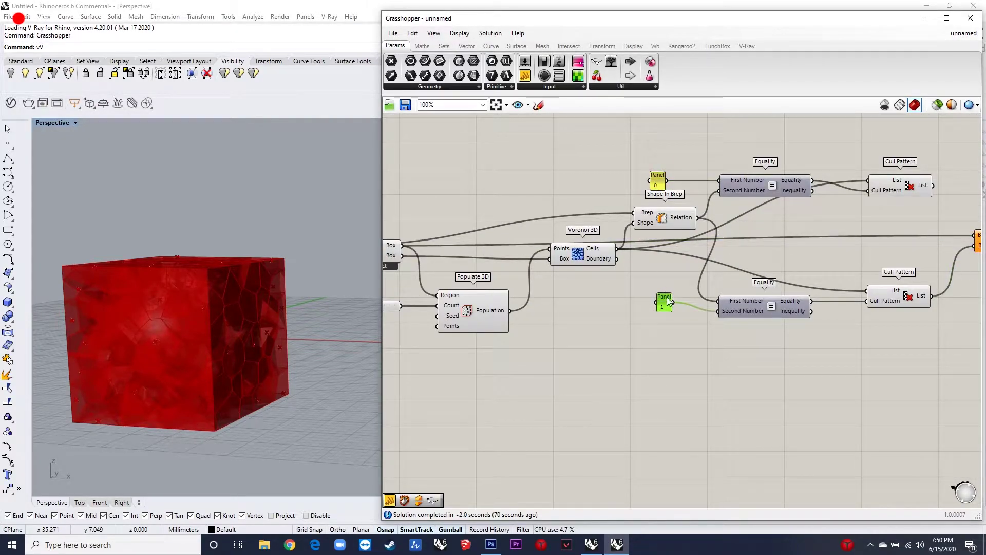
scroll(673, 211, up, 3)
drag(669, 224, 644, 219)
scroll(644, 219, down, 4)
scroll(915, 205, up, 4)
drag(725, 204, 729, 198)
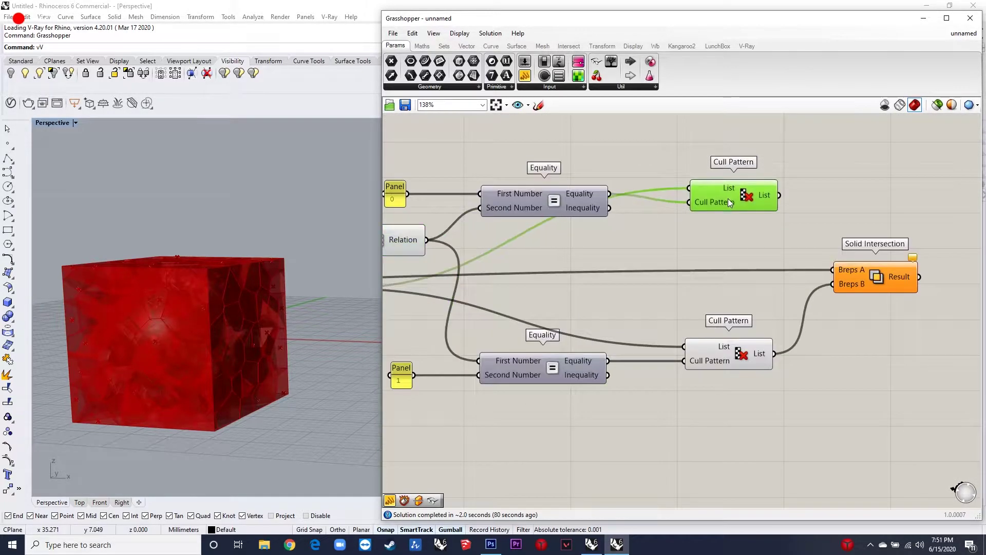
- Graft the Breps B input of Solid Intersection
scroll(814, 254, down, 1)
scroll(782, 266, up, 3)
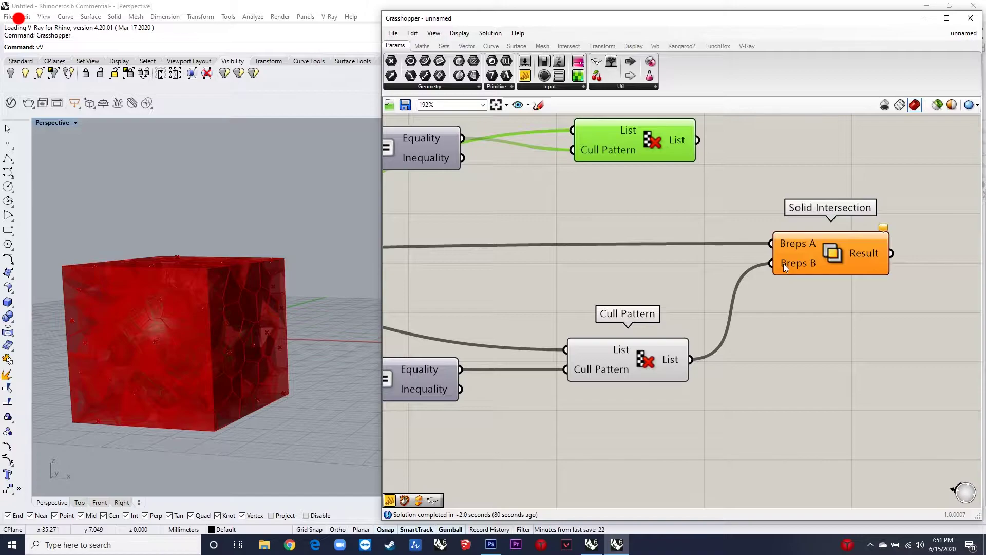
right_click(783, 263)
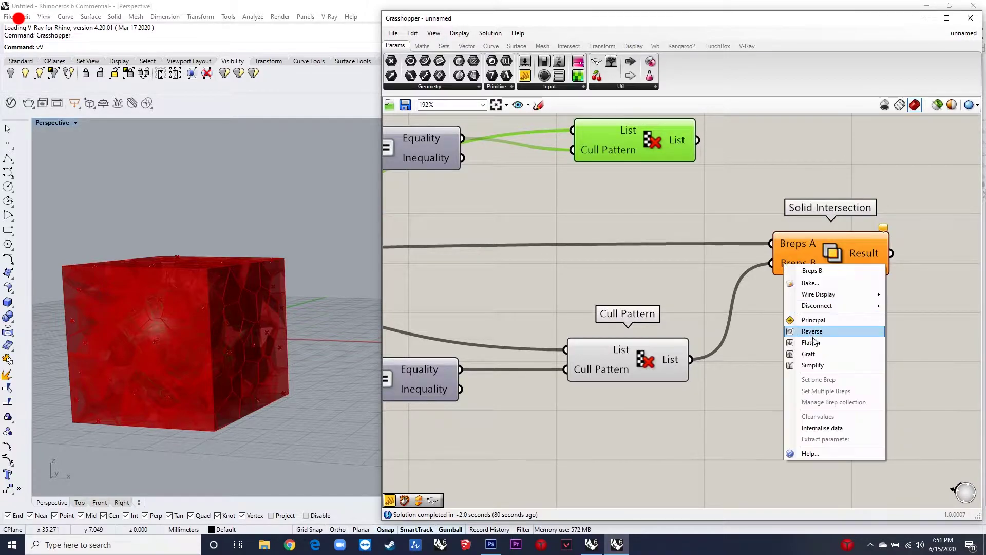
click(818, 356)
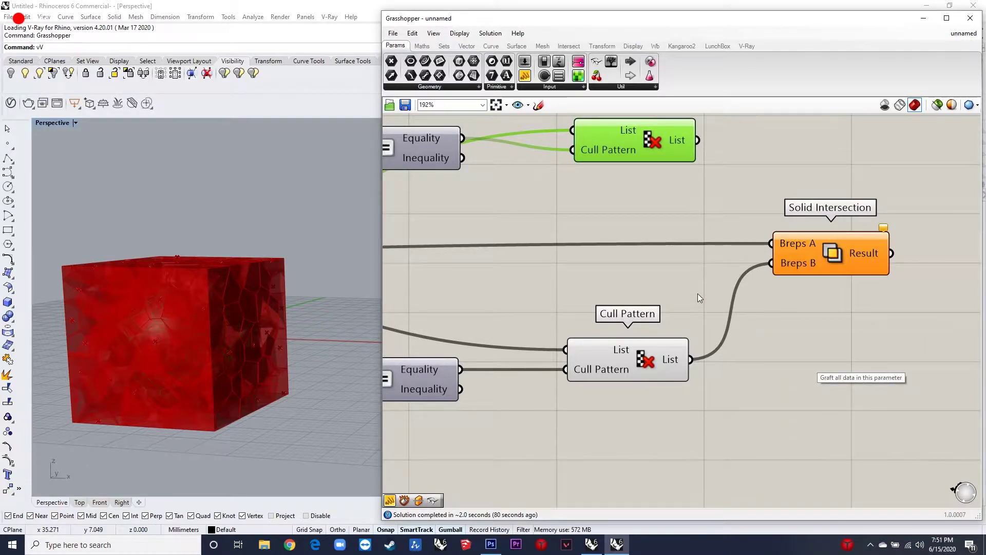
scroll(699, 284, down, 3)
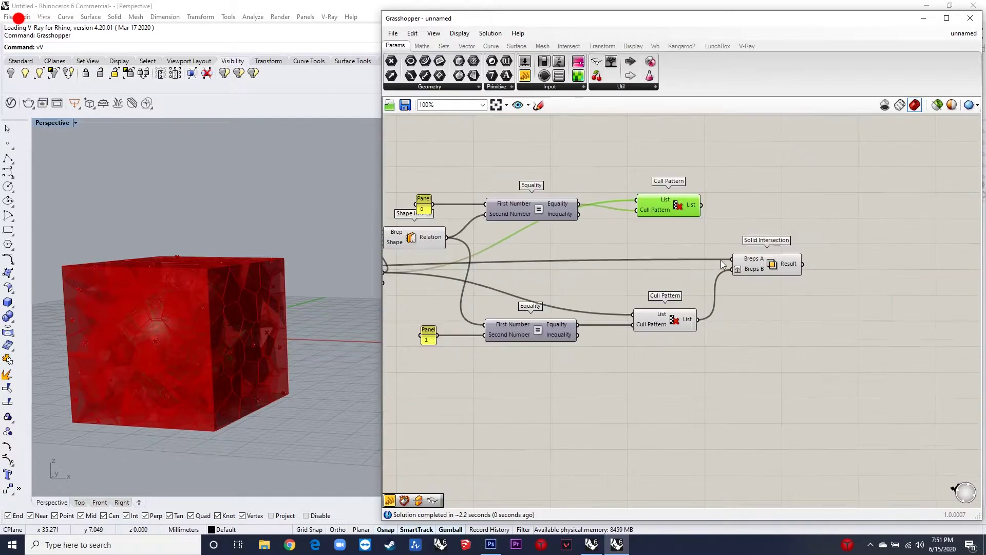
- Attach a panel to Solid Intersection's Result output and flatten that output
drag(821, 218, 821, 216)
drag(803, 264, 778, 216)
drag(828, 210, 870, 176)
scroll(840, 212, up, 2)
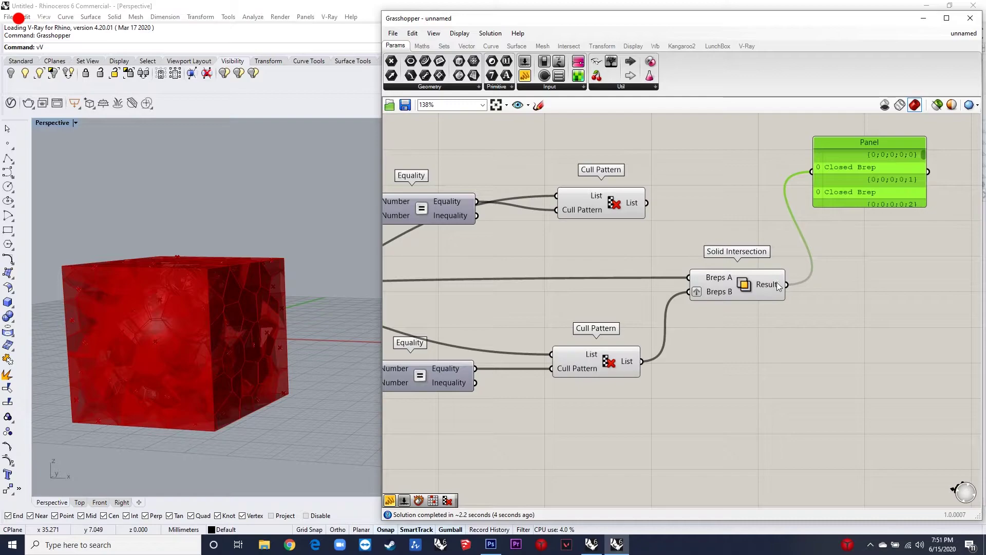
right_click(778, 285)
click(806, 334)
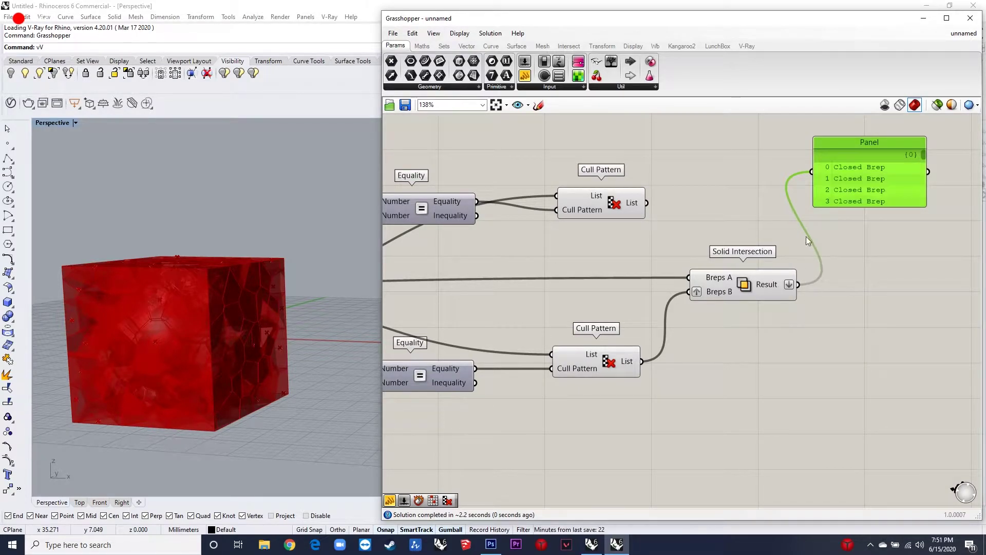
- Delete the panel attached to Solid Intersection's Result output
right_drag(887, 164, 865, 177)
mouse_move(902, 167)
mouse_down()
mouse_move(899, 194)
mouse_move(897, 152)
mouse_up()
drag(904, 250, 871, 174)
key(Delete)
double_click(817, 374)
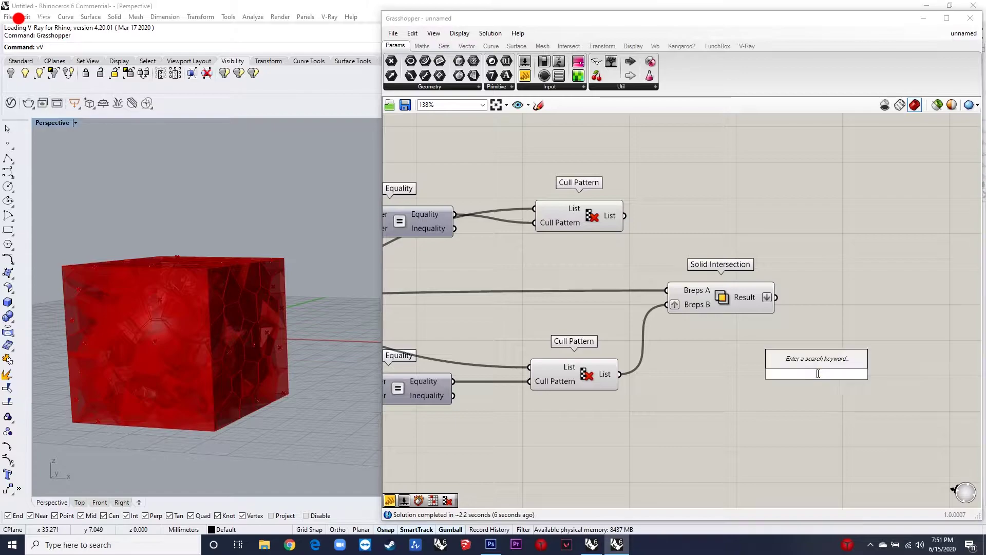
key(Escape)
- Add a Merge component with the upper Cull Pattern's List in D1 and Solid Intersection's Result in D2
scroll(719, 292, down, 2)
scroll(797, 255, up, 2)
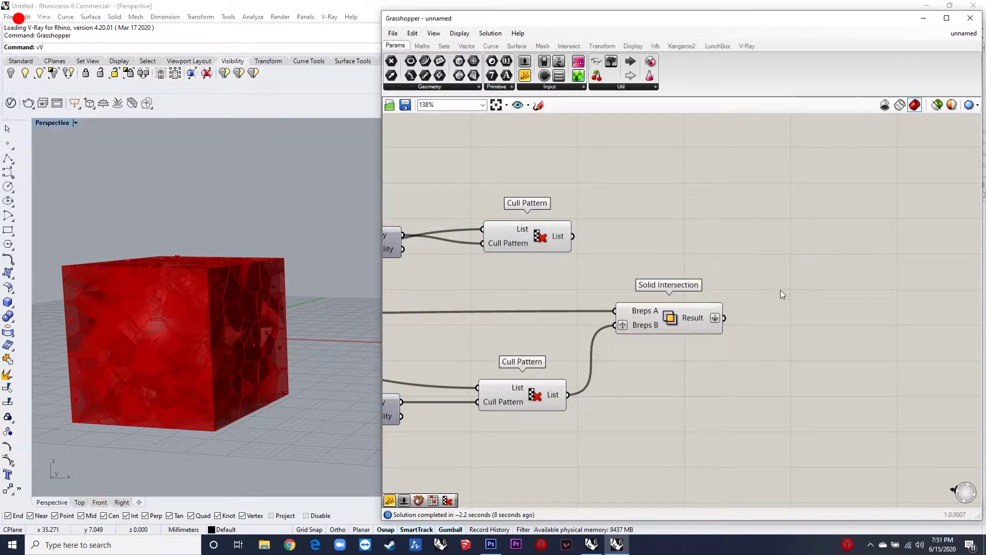
double_click(781, 290)
text(merge)
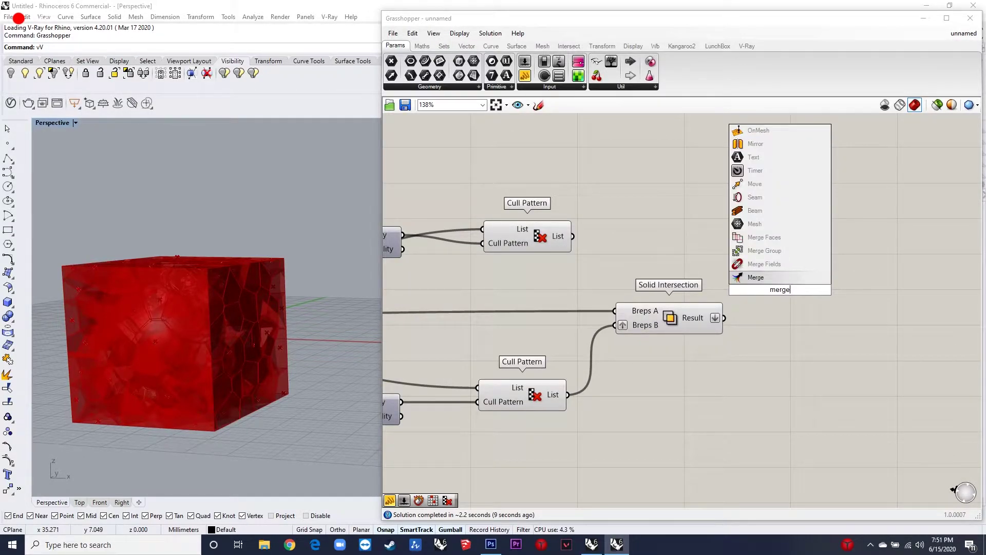
click(783, 278)
drag(725, 318, 575, 236)
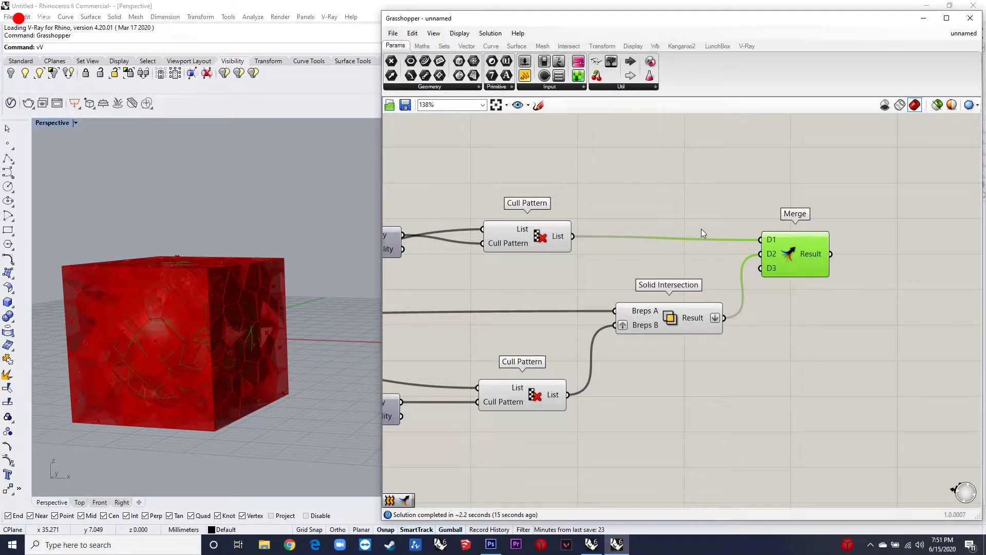
scroll(771, 327, down, 1)
- Add a Random Reduce component below Merge and feed its List input from Solid Intersection's Result
right_drag(768, 384, 750, 354)
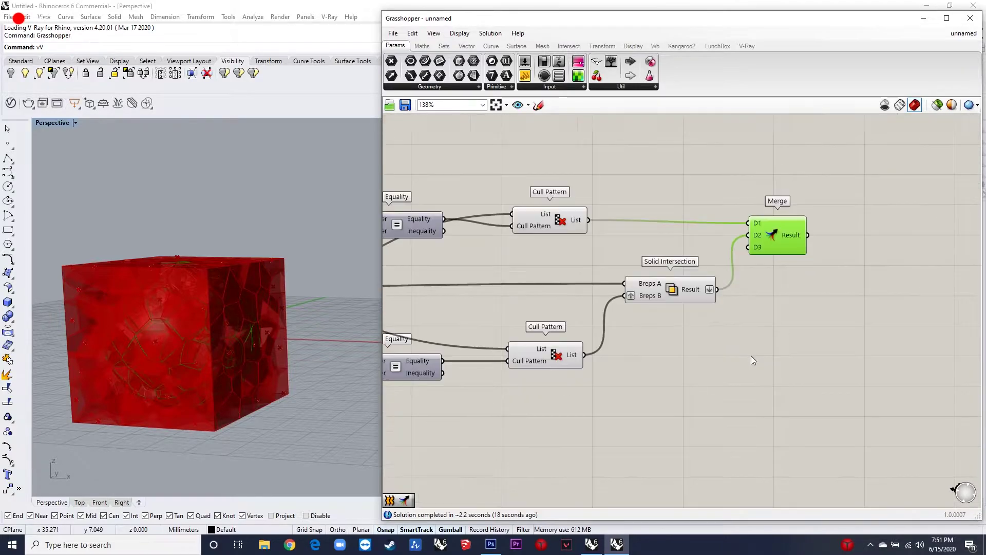
scroll(751, 354, up, 1)
double_click(764, 368)
text(random reduce)
key(Return)
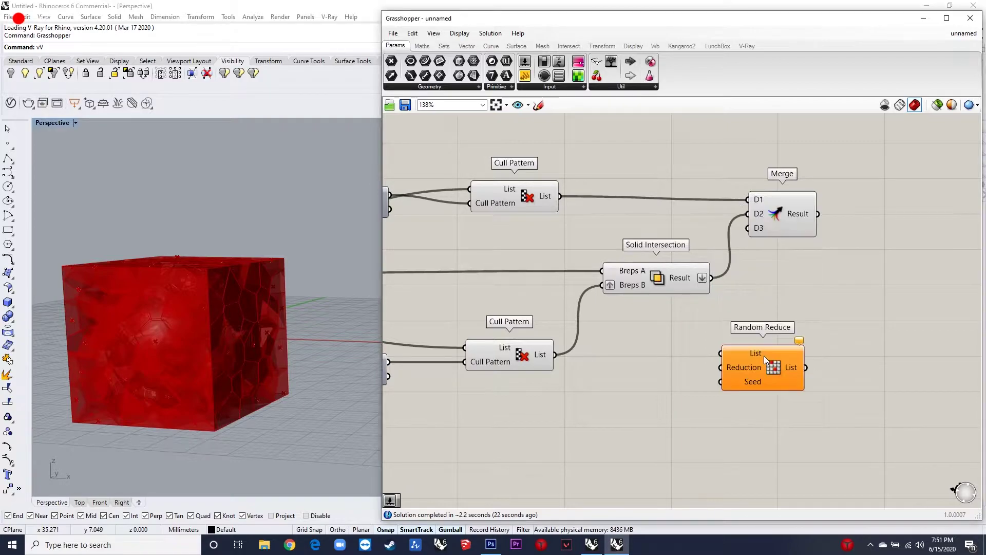
drag(731, 327, 763, 363)
- Add a number slider set to 75 and connect it to Random Reduce's Reduction input
double_click(652, 383)
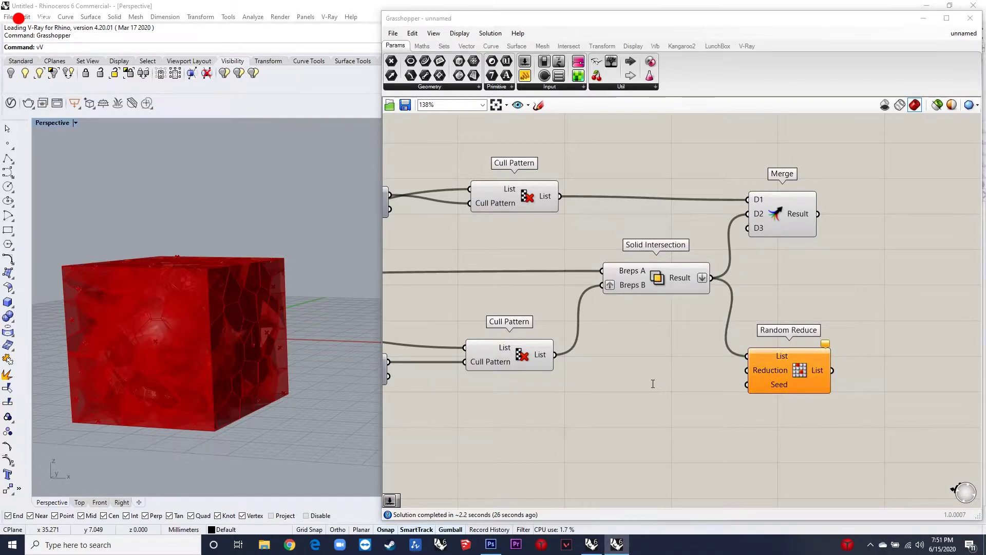
text(75)
key(Return)
scroll(682, 386, up, 2)
drag(743, 382, 718, 366)
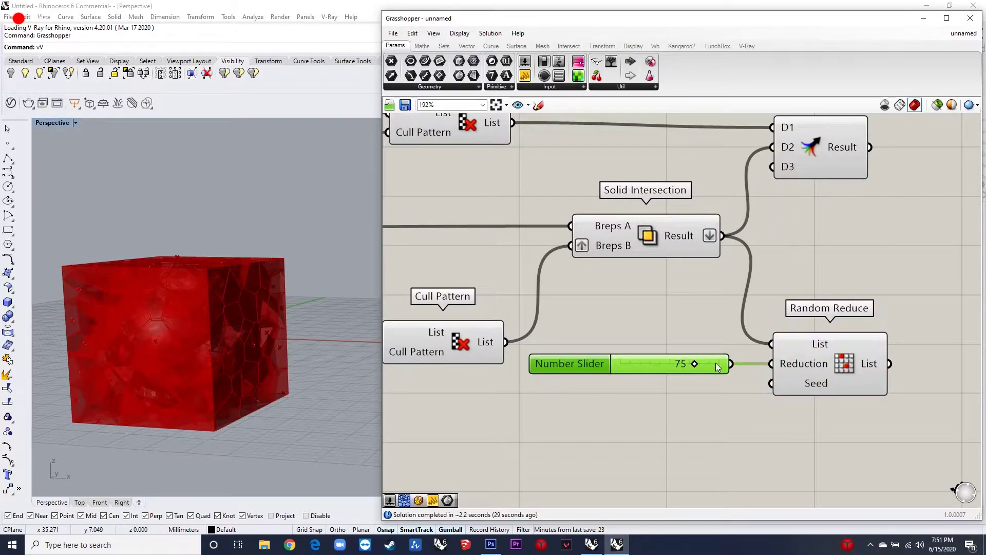
- Add a Random Split List component and connect Random Reduce's List output to its Master List input
scroll(673, 318, down, 4)
click(818, 384)
double_click(817, 384)
text(random split lis)
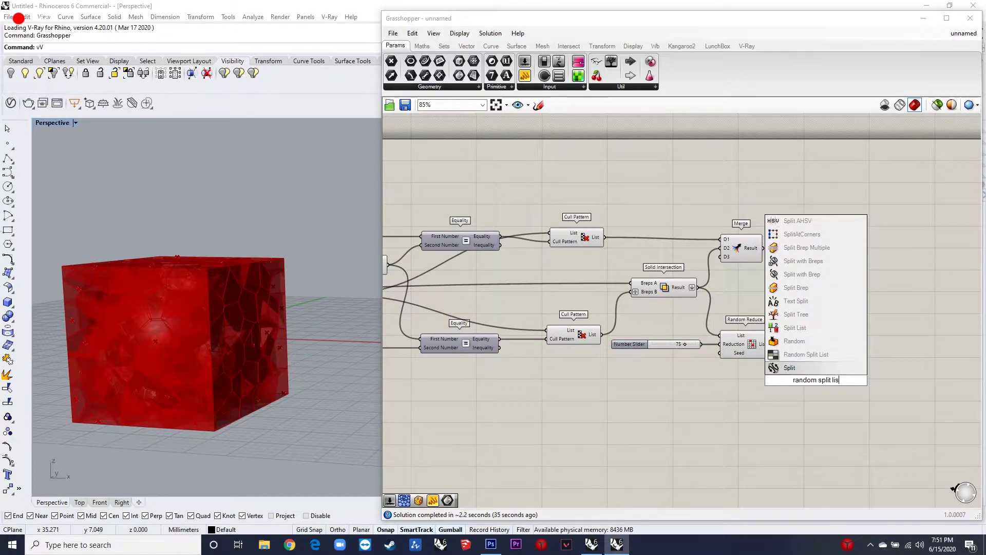
click(805, 368)
scroll(815, 375, up, 3)
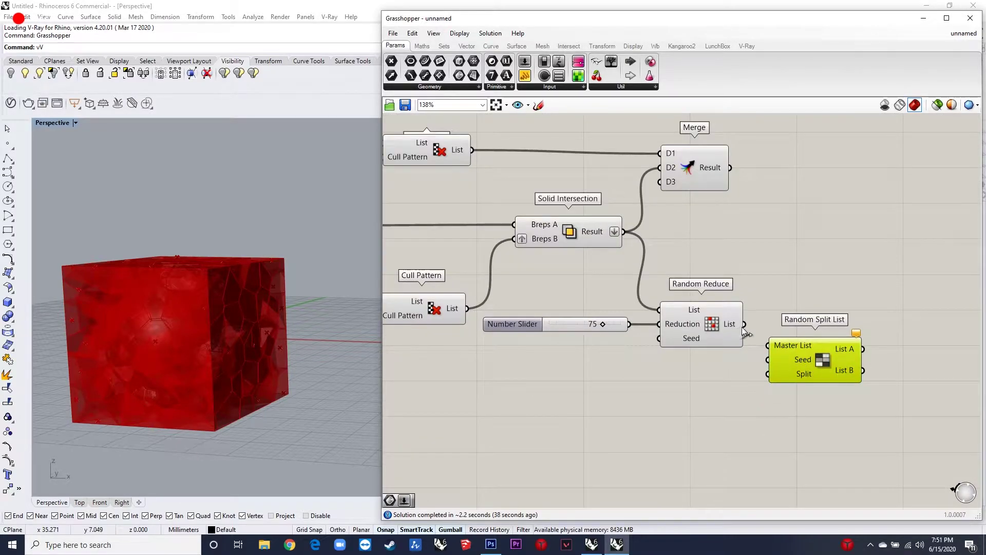
drag(800, 359, 823, 340)
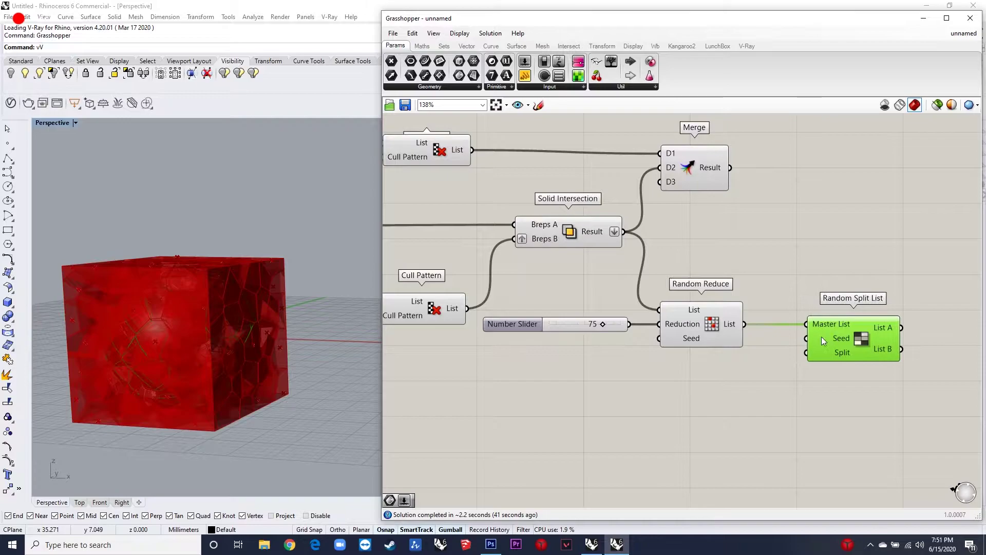
- Add a number slider set to 5 and connect it to Random Split List's Seed input
double_click(624, 372)
text(5)
key(Return)
scroll(683, 368, up, 2)
drag(672, 377, 735, 377)
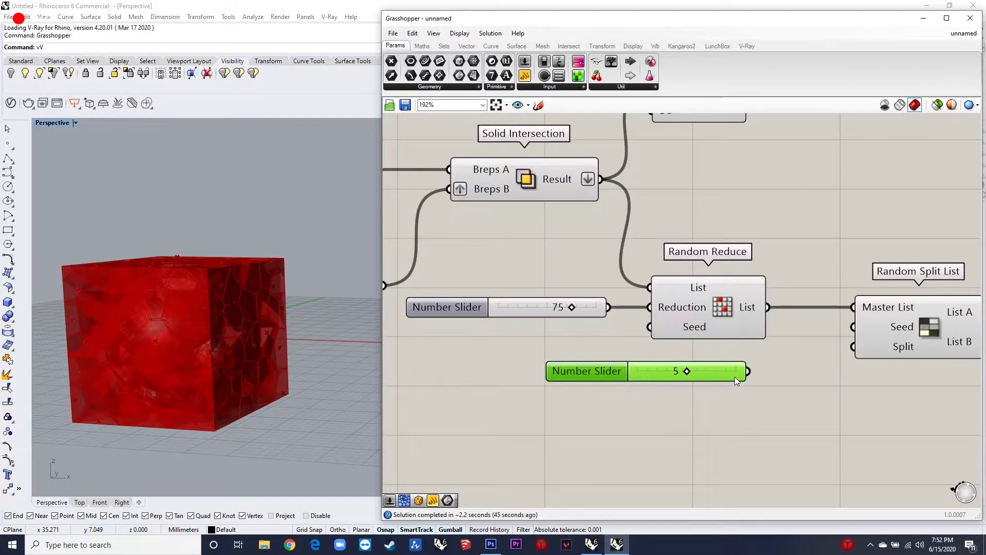
scroll(813, 348, down, 4)
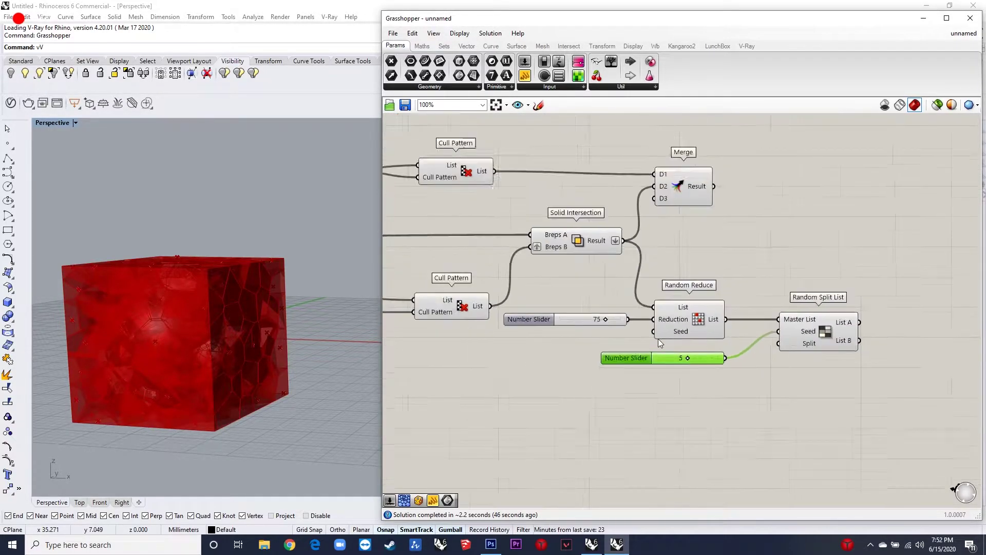
- Turn off the geometry preview of the Merge component and the two Cull Pattern components
click(640, 313)
scroll(861, 317, down, 1)
drag(752, 268, 556, 197)
middle_click(586, 215)
click(607, 193)
drag(610, 326, 550, 218)
middle_click(575, 246)
click(603, 215)
scroll(743, 309, up, 3)
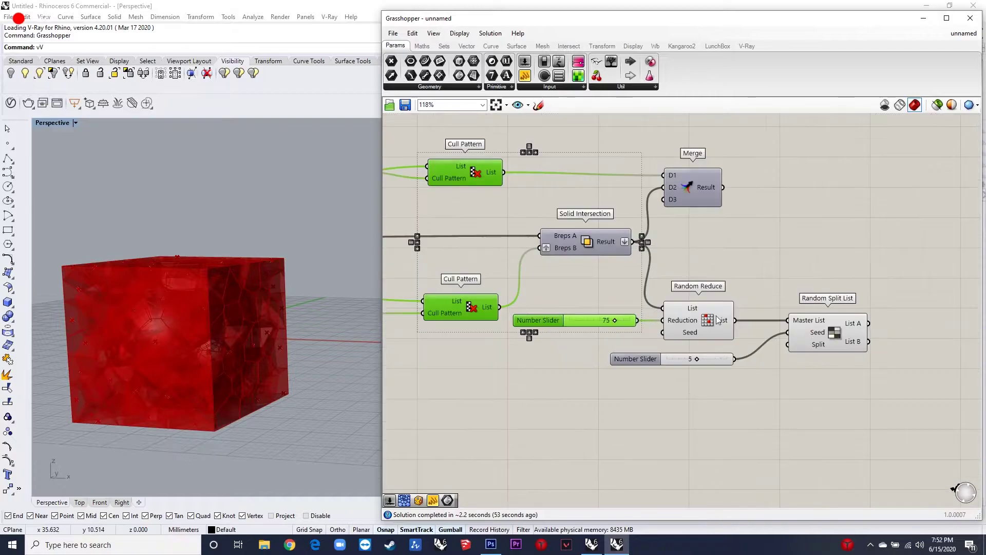
- Turn off the geometry preview of Solid Intersection and all components upstream of it, including Voronoi 3D and Populate 3D
scroll(709, 298, down, 3)
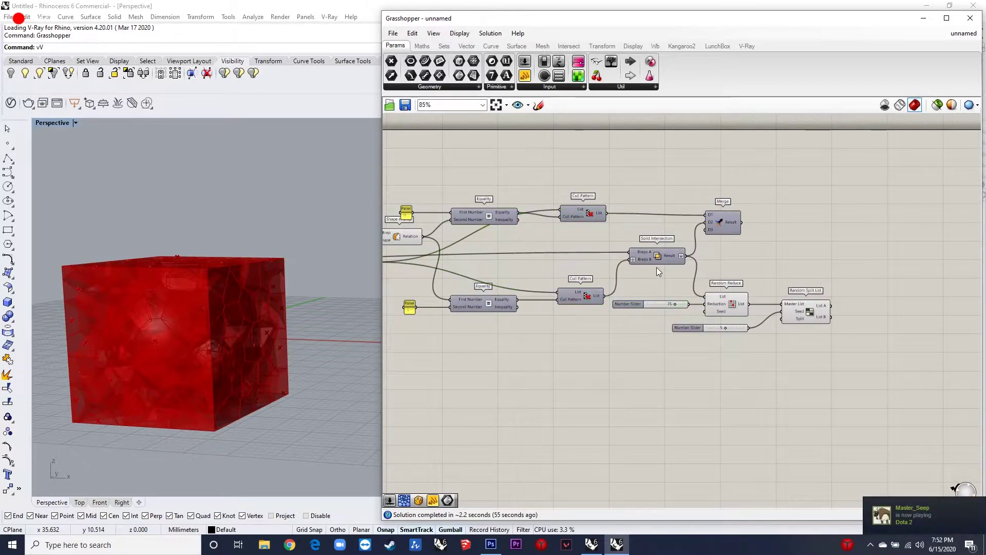
scroll(657, 267, up, 3)
click(669, 251)
key(space)
scroll(710, 352, down, 8)
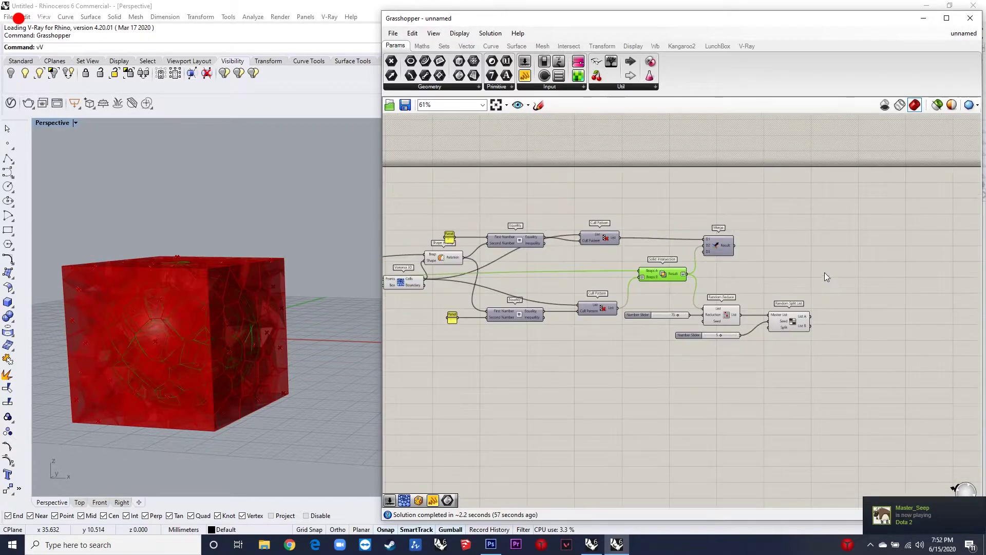
drag(742, 324, 529, 226)
key(space)
click(561, 235)
right_drag(239, 334, 231, 374)
scroll(214, 365, up, 8)
scroll(667, 288, down, 1)
scroll(748, 271, up, 8)
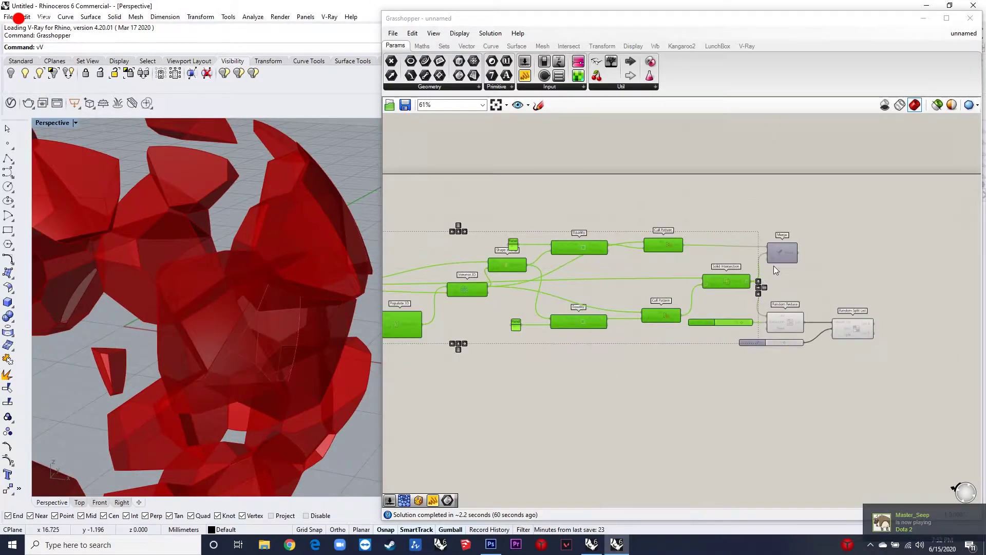
click(800, 248)
scroll(828, 253, down, 3)
click(837, 275)
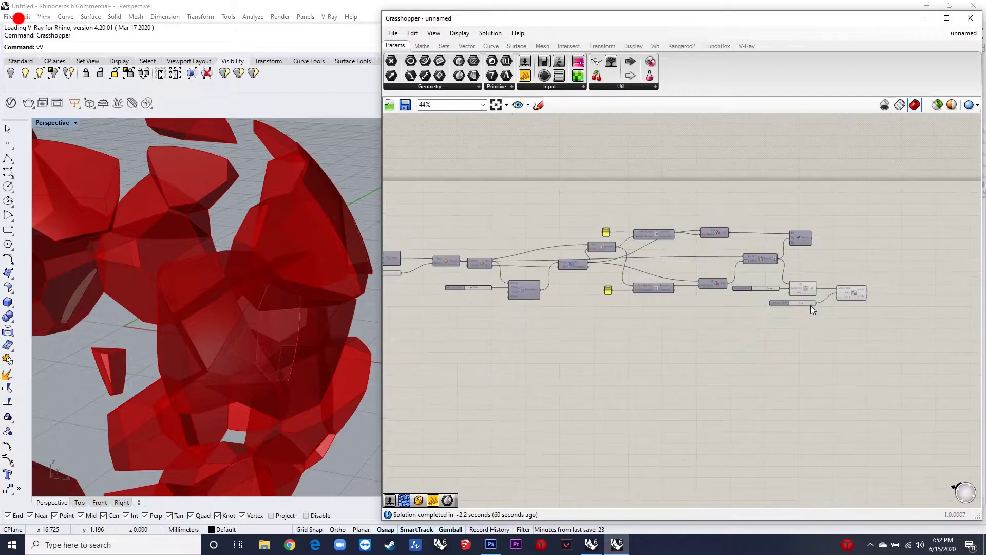
- Show the Solid Intersection preview again and inspect the trimmed cells around the sphere
scroll(814, 308, up, 2)
click(726, 222)
middle_click(725, 222)
click(739, 205)
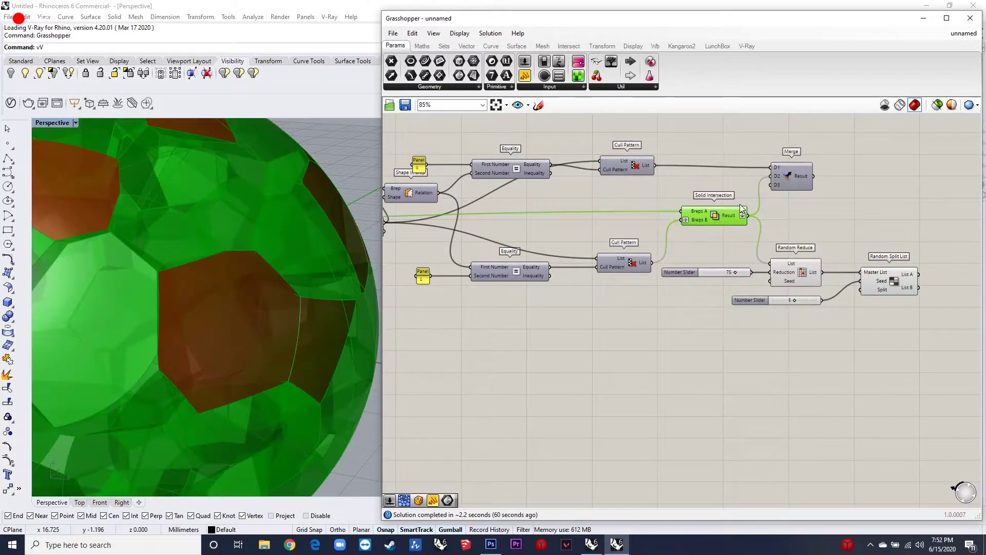
scroll(275, 347, down, 8)
click(267, 335)
right_drag(180, 360, 292, 363)
scroll(809, 288, up, 2)
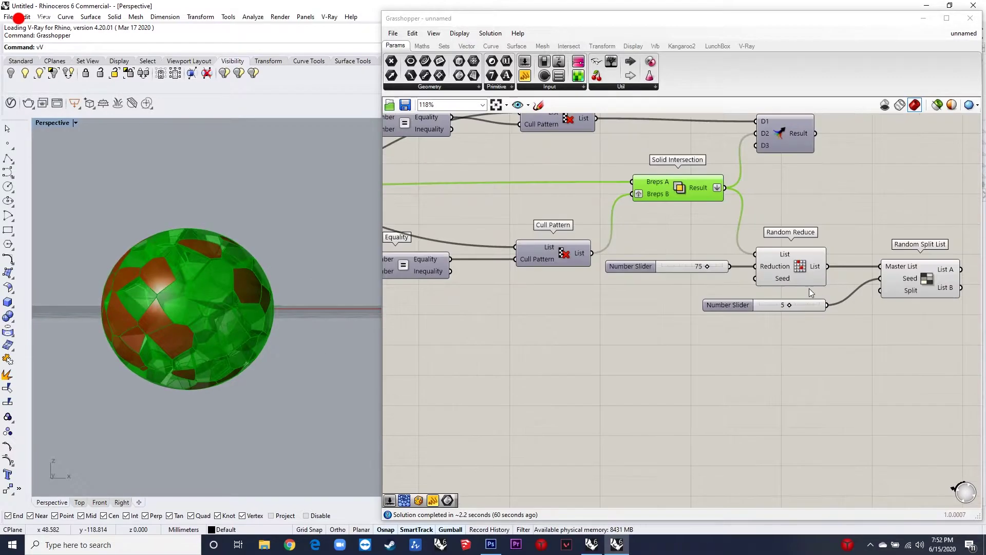
- Turn off the geometry preview of Solid Intersection, Merge, Random Reduce and the two Cull Pattern components
click(824, 356)
right_drag(824, 357, 723, 360)
scroll(900, 284, up, 1)
scroll(757, 285, down, 1)
scroll(756, 284, up, 1)
right_drag(756, 285, 732, 290)
scroll(661, 283, down, 3)
drag(651, 312, 416, 152)
middle_click(471, 169)
click(503, 134)
right_drag(209, 308, 168, 321)
scroll(167, 322, up, 7)
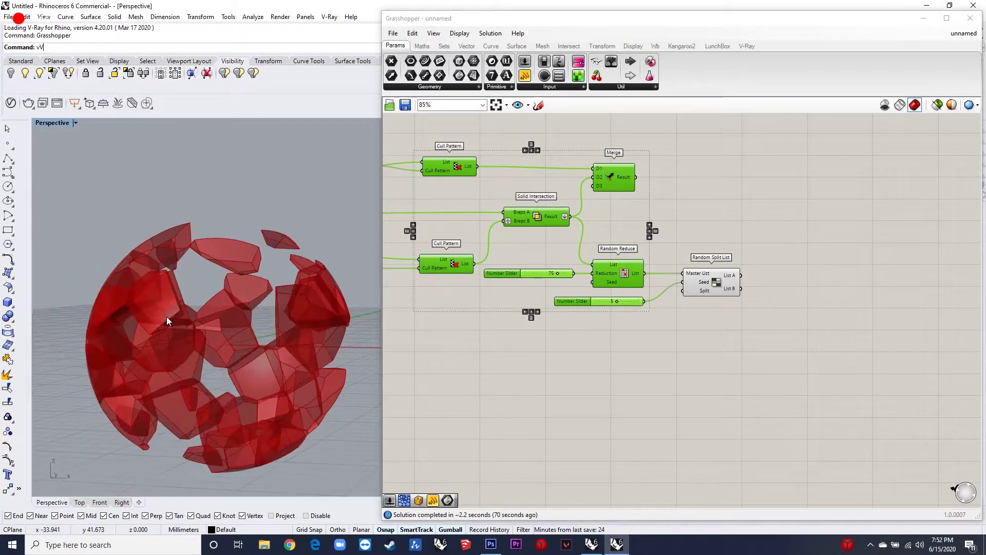
- Add a Brep parameter and connect Random Split List's List A output to it
right_drag(776, 284, 740, 281)
double_click(729, 249)
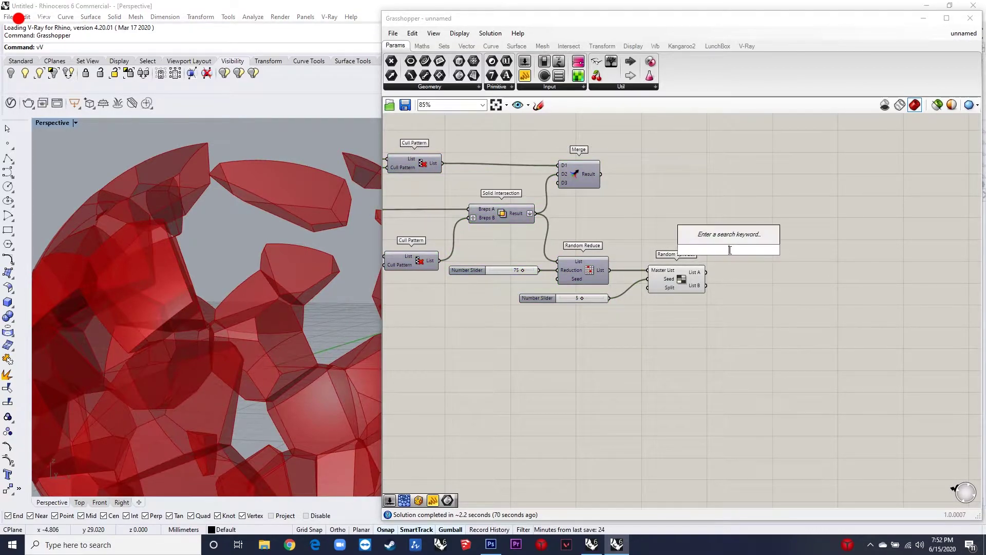
text(b)
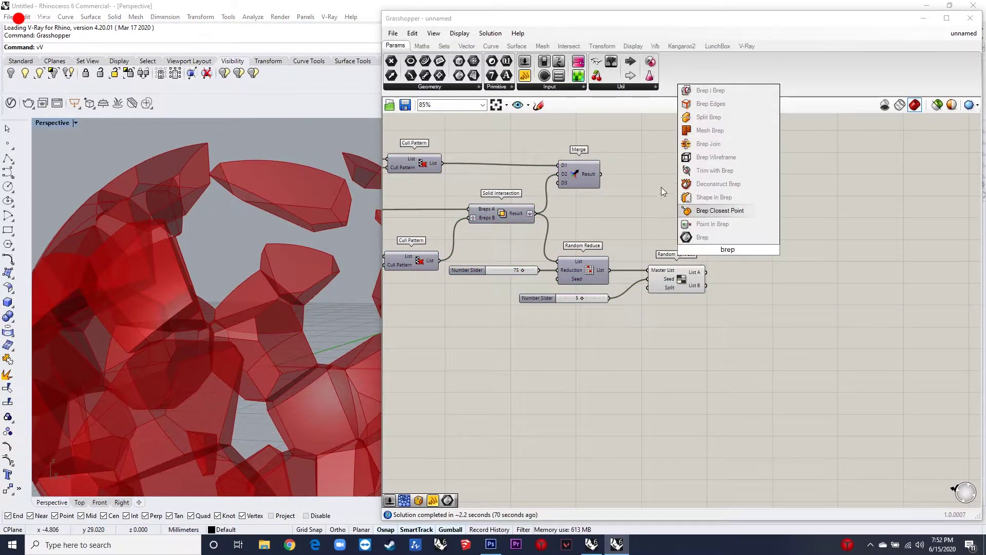
click(702, 237)
scroll(702, 272, up, 4)
drag(750, 261, 760, 258)
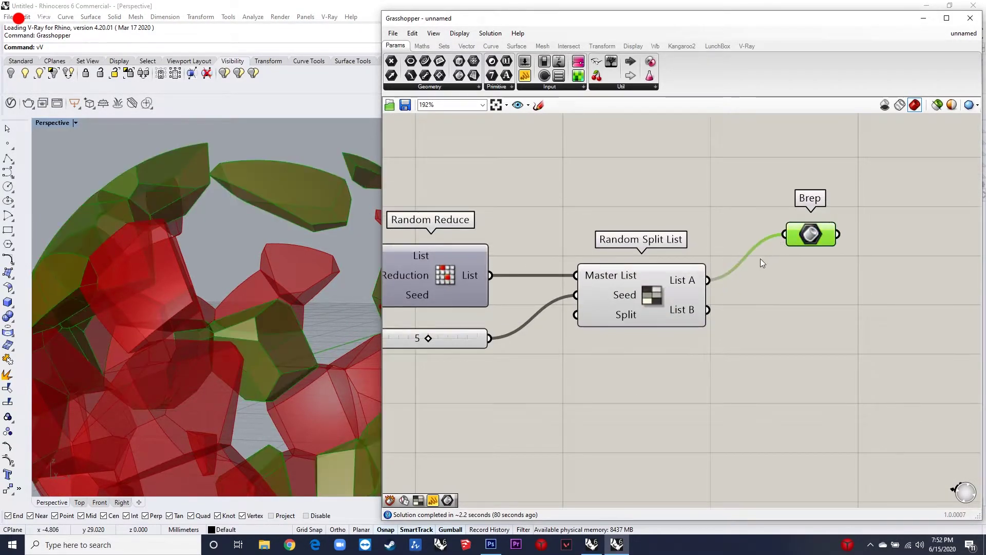
- Add a second Brep parameter and connect Random Split List's List B output to it
scroll(753, 239, down, 3)
double_click(781, 336)
text(brep)
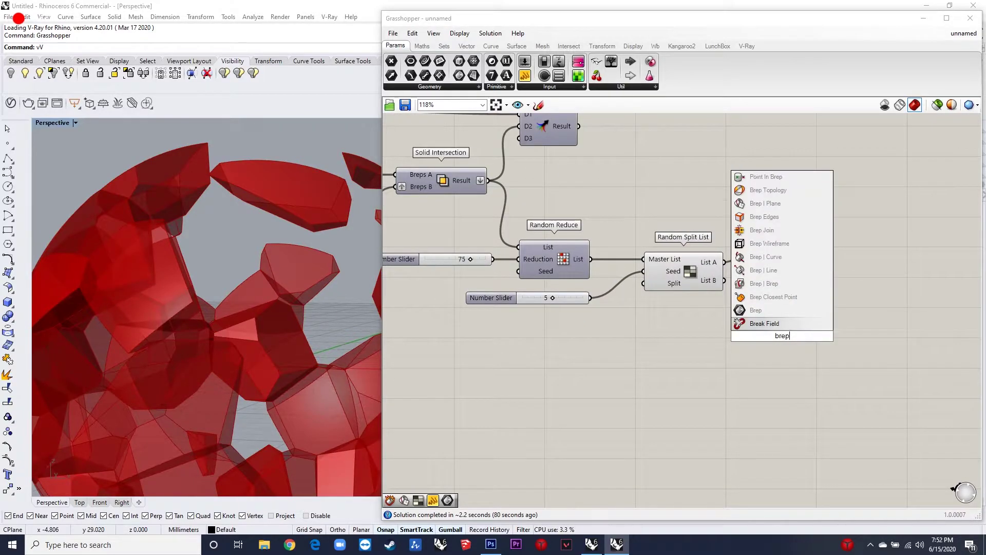
click(776, 324)
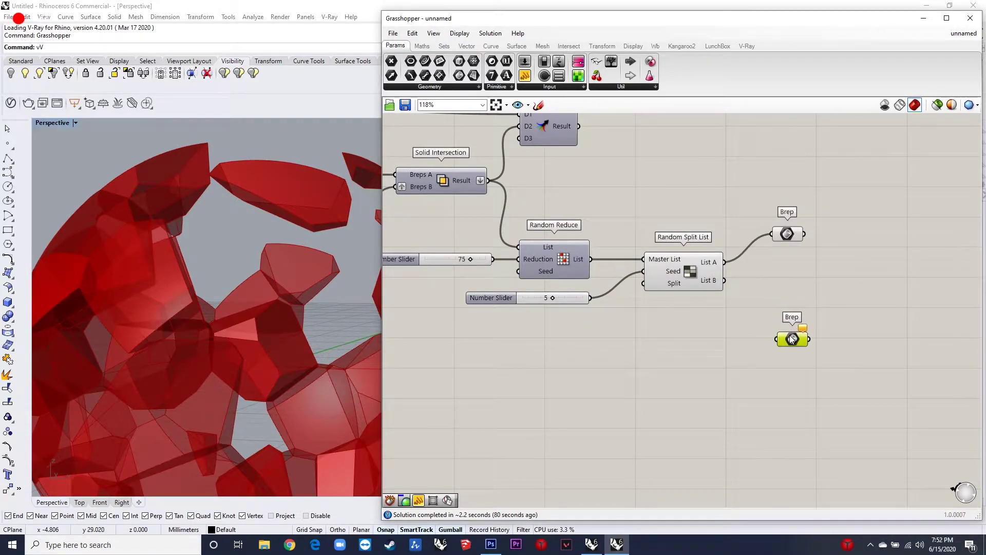
drag(780, 342, 778, 338)
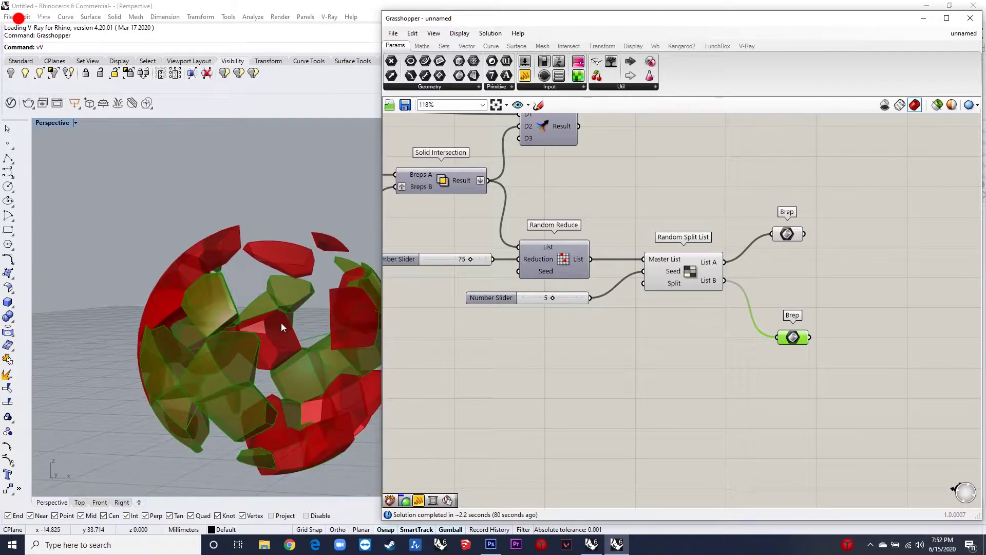
- Turn off the geometry preview of Random Reduce and Random Split List
click(809, 342)
drag(803, 237, 782, 215)
middle_click(780, 211)
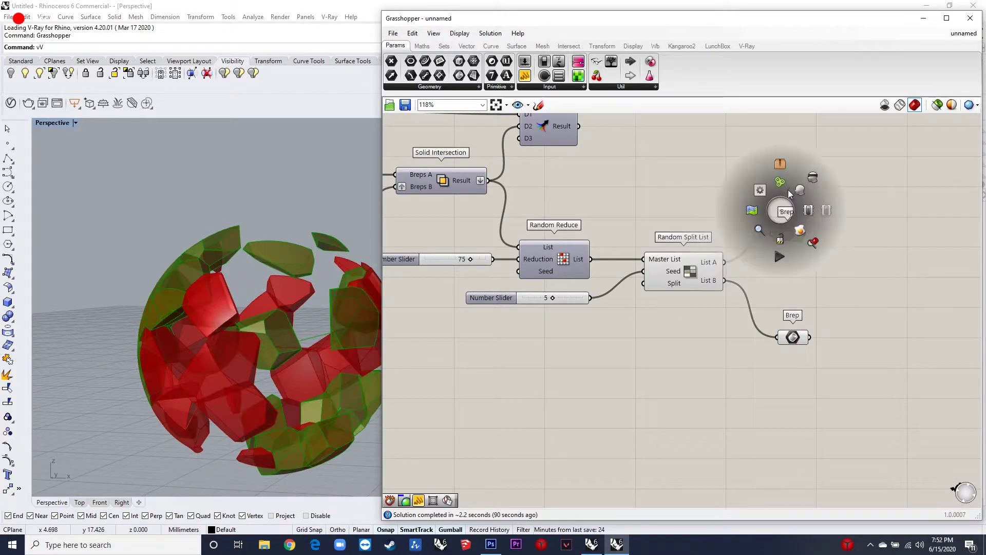
drag(715, 338, 517, 227)
middle_click(583, 249)
click(614, 220)
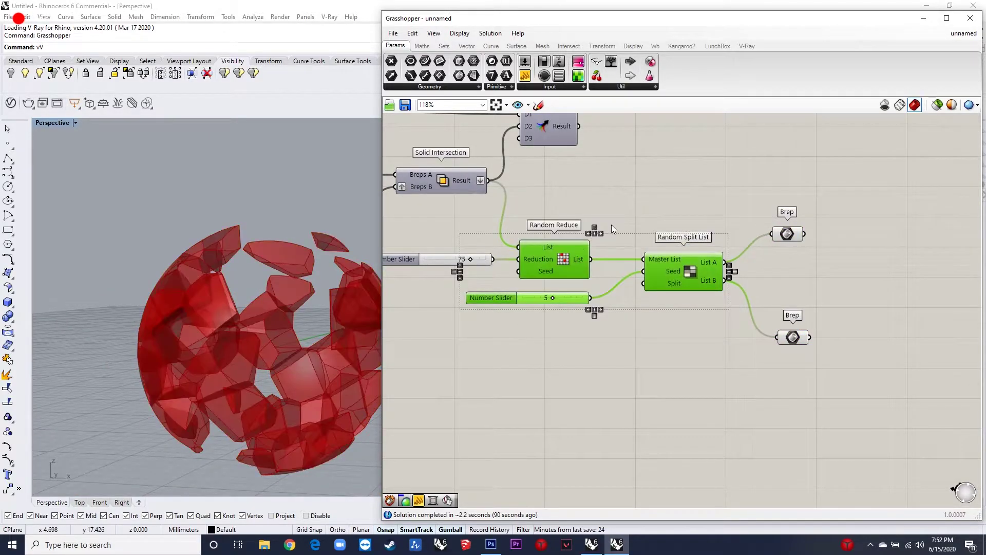
- Hide the List A Brep's preview to examine the List B cells alone, and show it again
click(661, 370)
click(789, 234)
middle_click(788, 233)
click(814, 213)
right_drag(319, 345, 257, 366)
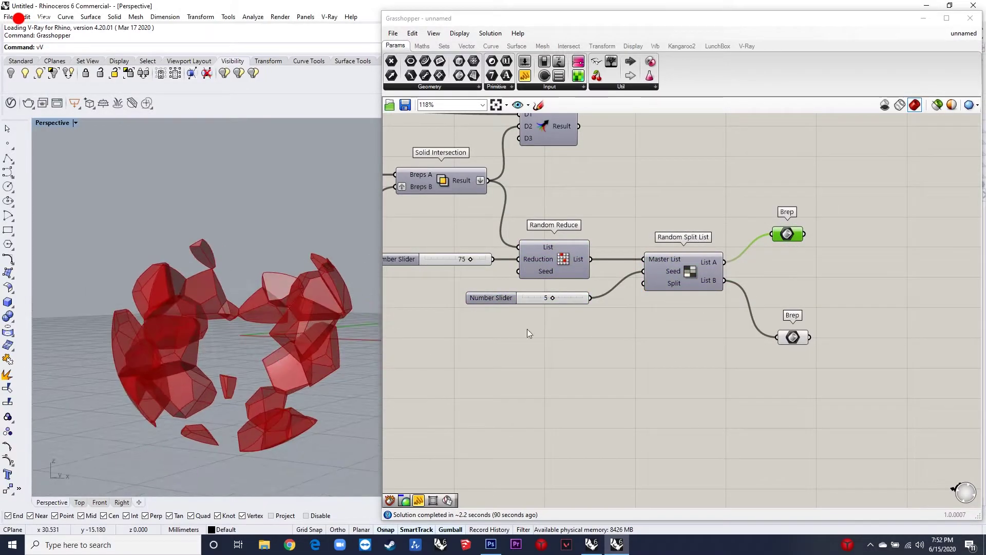
drag(819, 282, 797, 240)
middle_click(781, 221)
click(797, 197)
- Hide the List B Brep's preview to examine the List A cells alone, and show it again
drag(825, 408, 743, 292)
middle_click(775, 326)
click(806, 292)
right_drag(248, 347, 291, 347)
scroll(839, 289, up, 2)
drag(799, 397, 804, 394)
middle_click(759, 320)
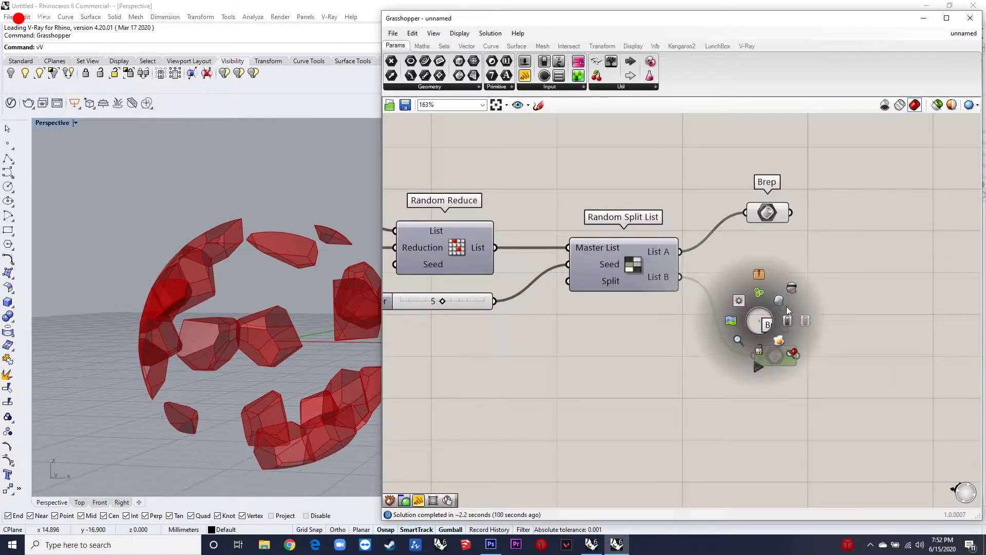
click(781, 298)
scroll(729, 265, down, 3)
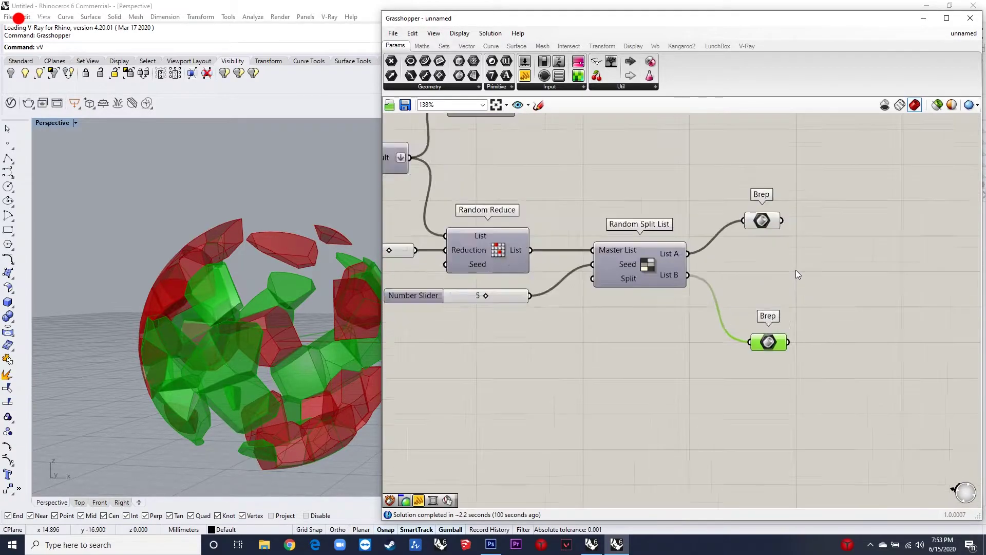
click(680, 288)
- Add a Deconstruct Brep component and connect the List A Brep parameter to its Brep input
scroll(680, 288, up, 5)
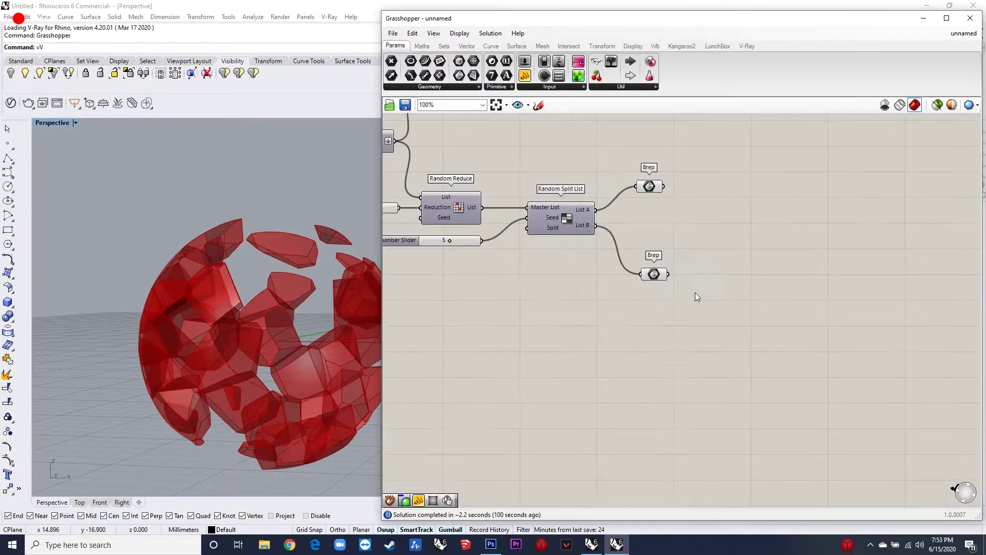
double_click(656, 141)
text(deconstr)
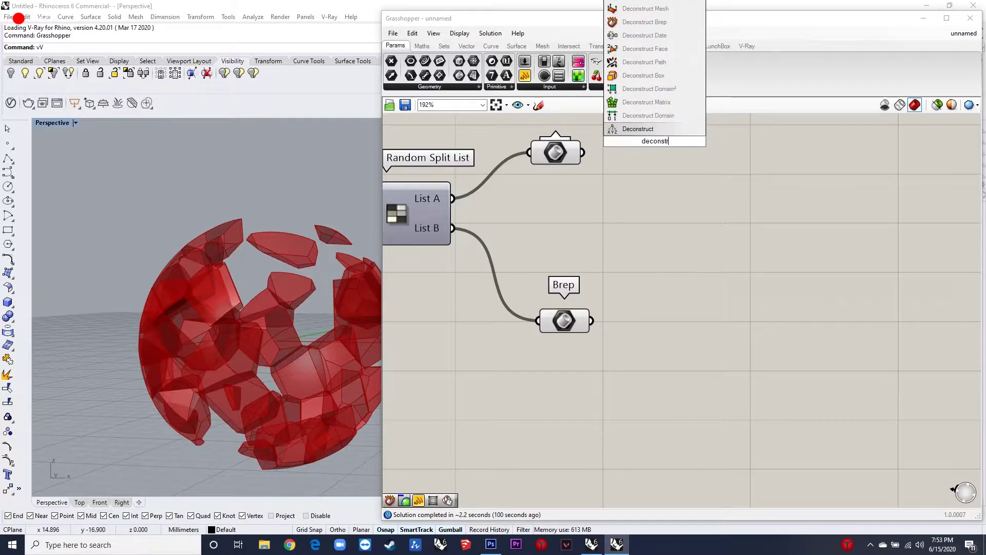
text(uct brep)
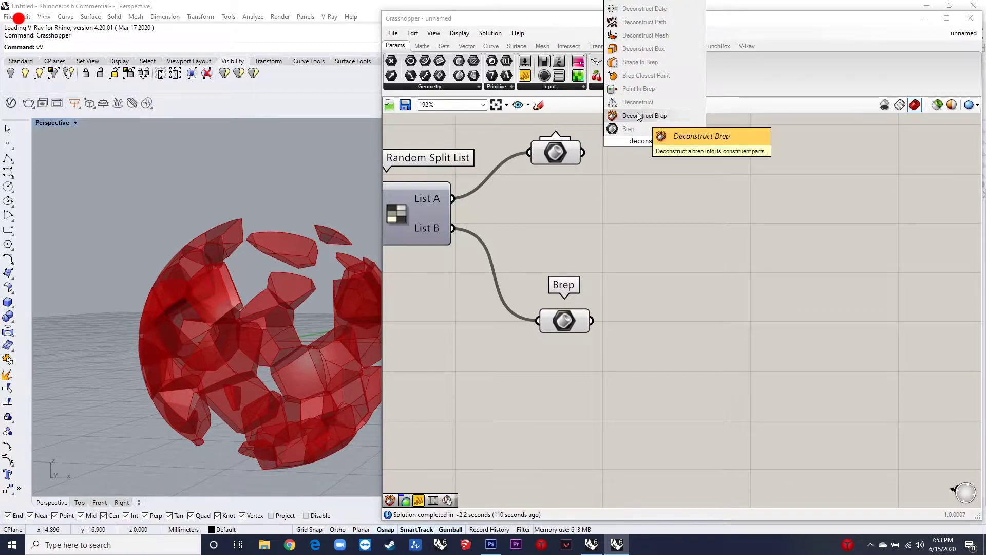
click(647, 116)
scroll(658, 263, down, 4)
scroll(658, 263, up, 3)
right_drag(633, 171, 644, 259)
mouse_move(644, 259)
mouse_down()
mouse_move(659, 260)
mouse_move(632, 262)
mouse_up()
scroll(666, 267, up, 1)
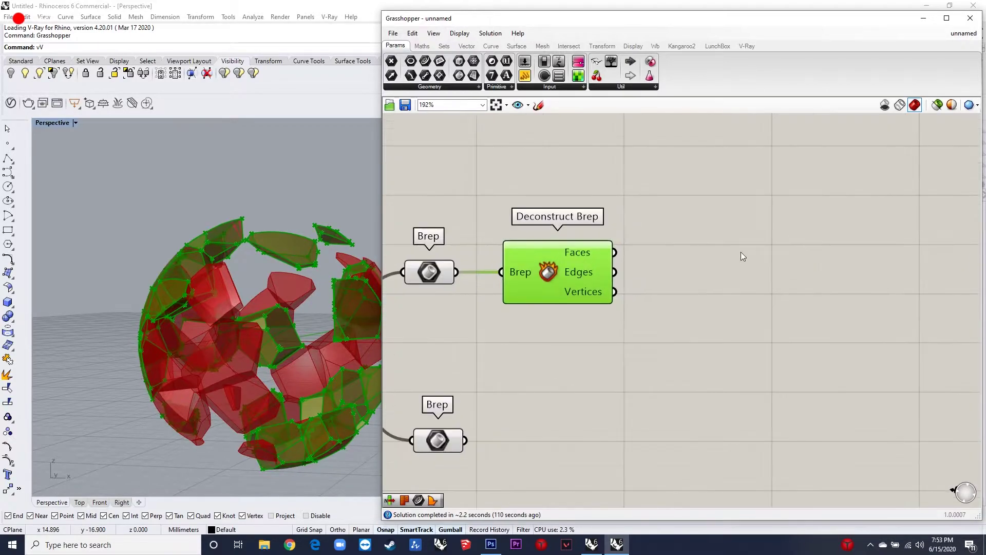
- Add a Boundary Surfaces component and connect Deconstruct Brep's Faces output to its Edges input
click(699, 248)
double_click(699, 248)
text(bound)
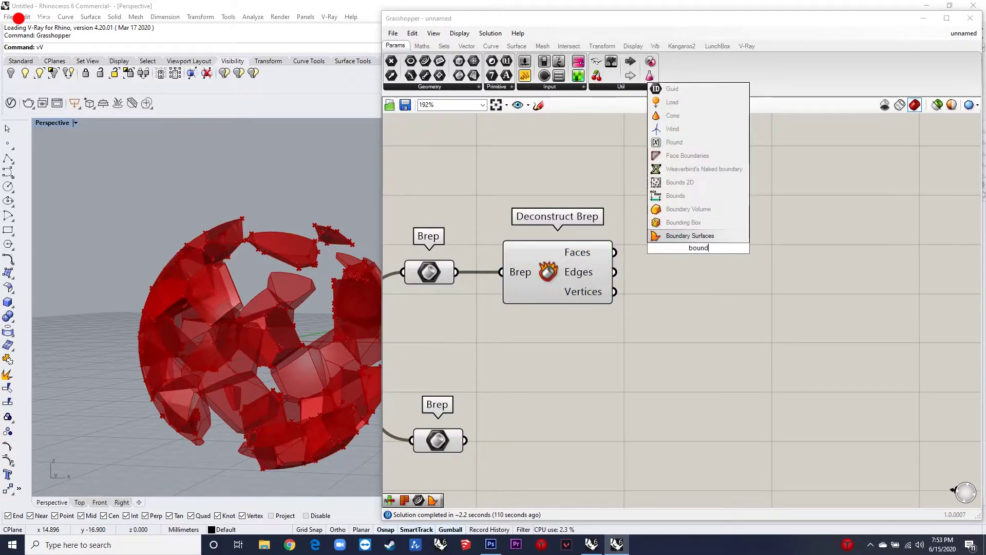
text(ary faces)
key(Return)
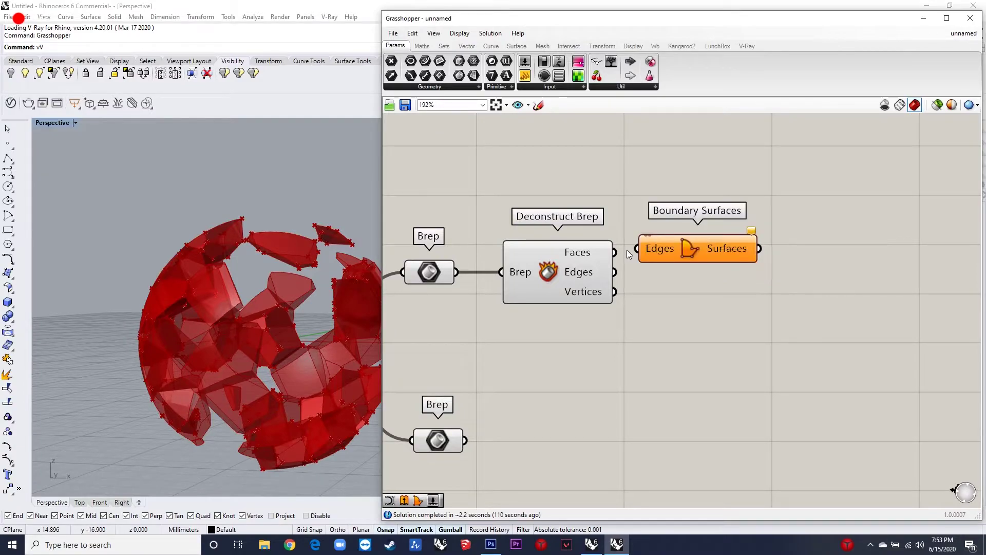
drag(616, 252, 672, 257)
right_drag(254, 315, 208, 313)
scroll(698, 347, down, 3)
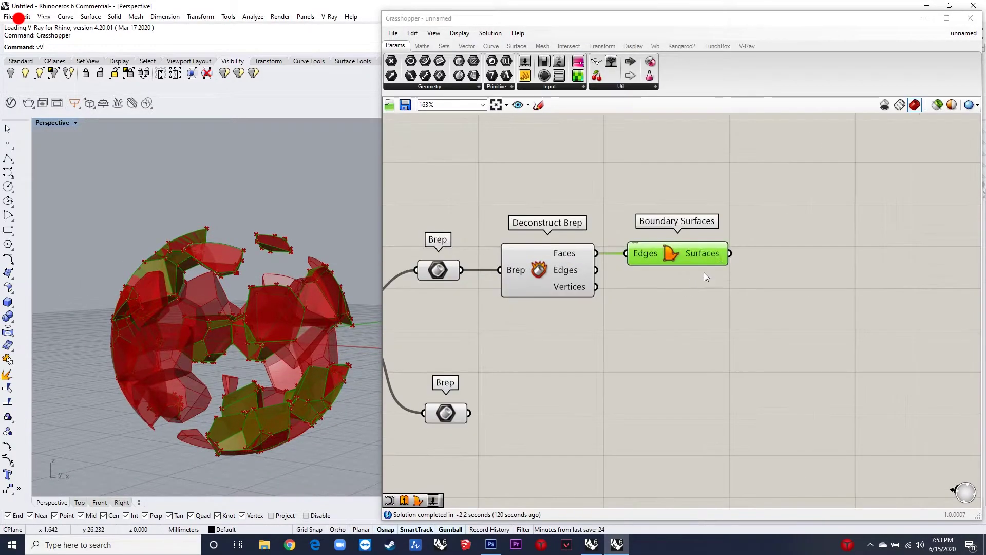
- Turn off the geometry preview of the List B Brep parameter
click(515, 375)
middle_click(495, 354)
click(523, 322)
right_drag(309, 313, 288, 349)
scroll(661, 264, up, 1)
scroll(687, 205, down, 1)
- Add a second Deconstruct Brep component and connect Boundary Surfaces' Surfaces output to its Brep input
scroll(801, 236, up, 3)
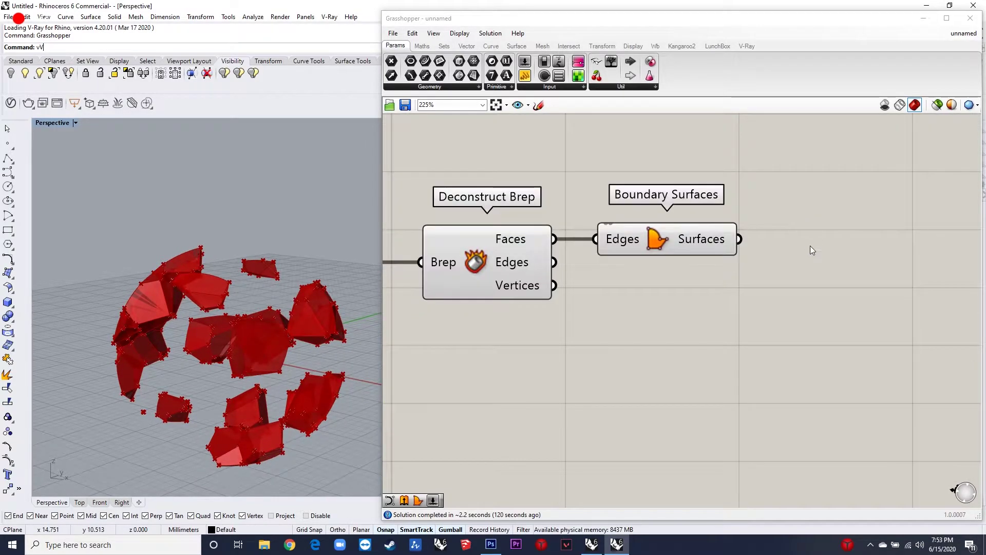
double_click(810, 243)
text(deconstryc brep)
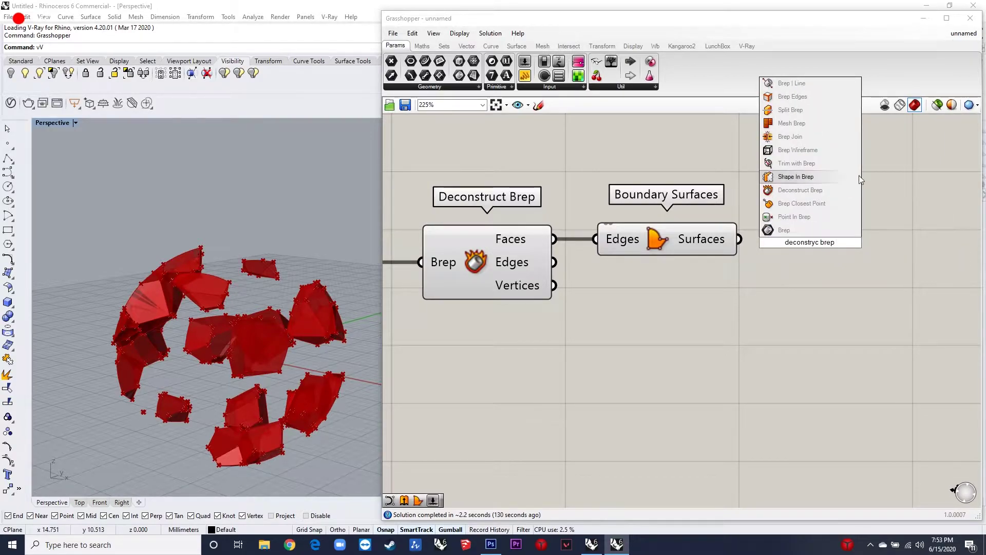
click(802, 190)
drag(740, 239, 748, 243)
drag(776, 246, 805, 242)
right_drag(885, 227, 702, 210)
- Add a Nurbs Curve component and connect the second Deconstruct Brep's Vertices output to its Vertices input
click(863, 257)
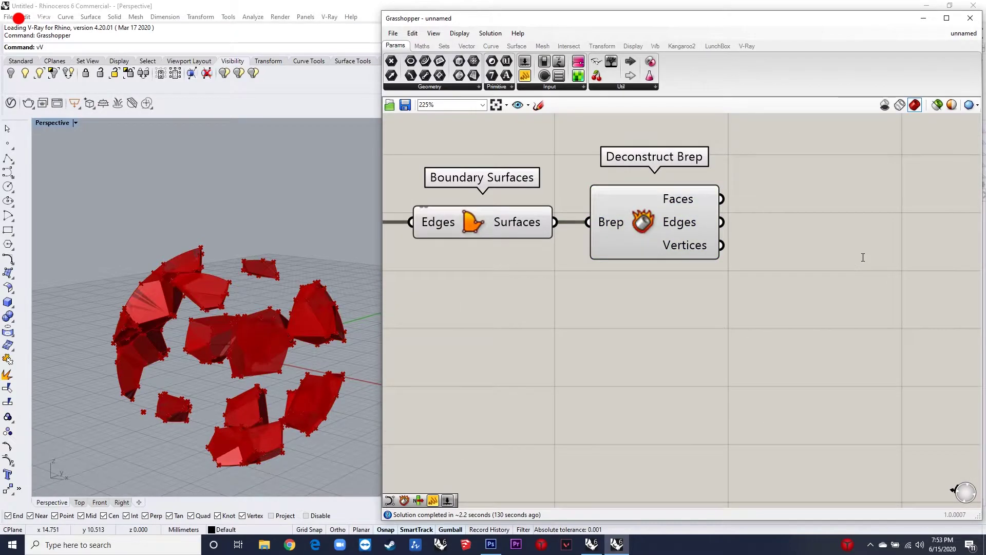
double_click(863, 257)
text(nurbs curve)
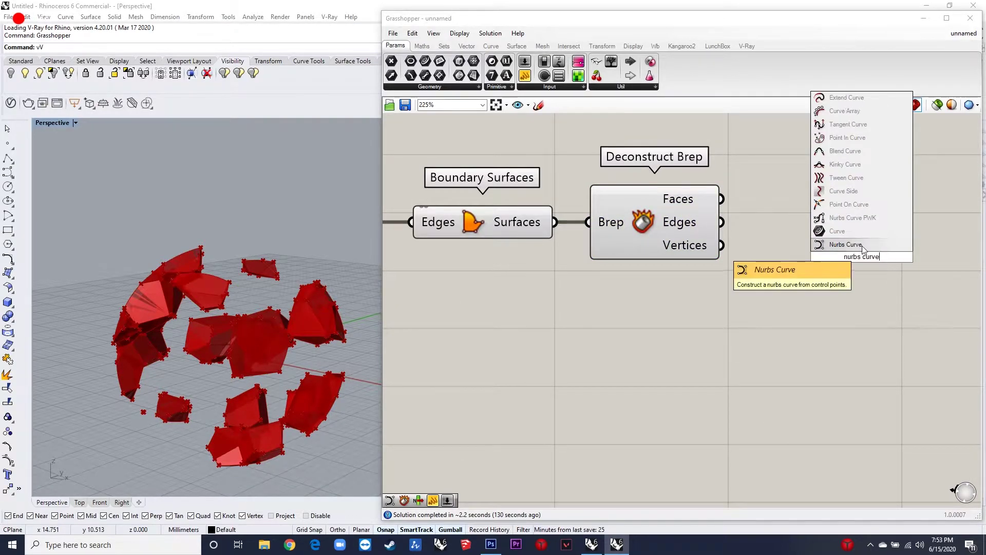
click(863, 245)
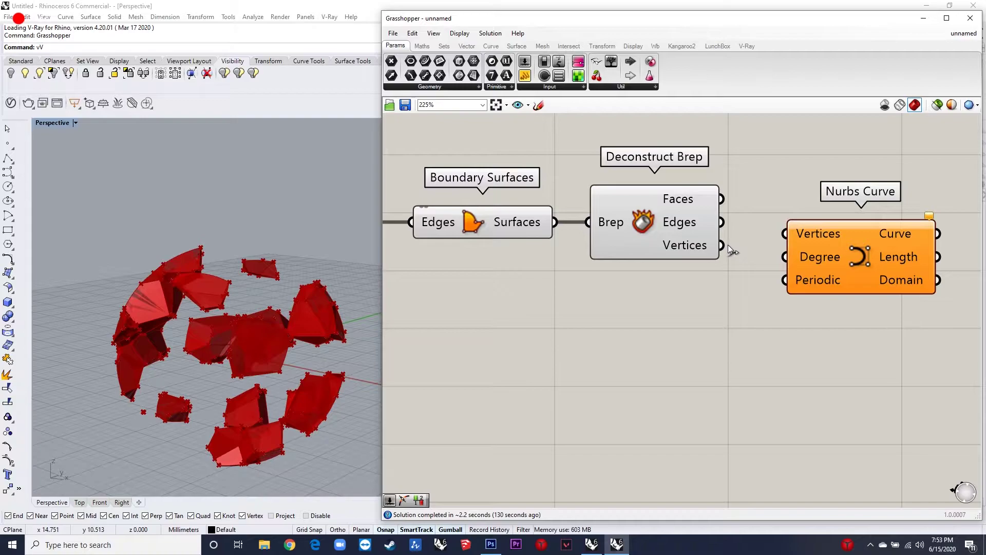
drag(763, 243, 859, 257)
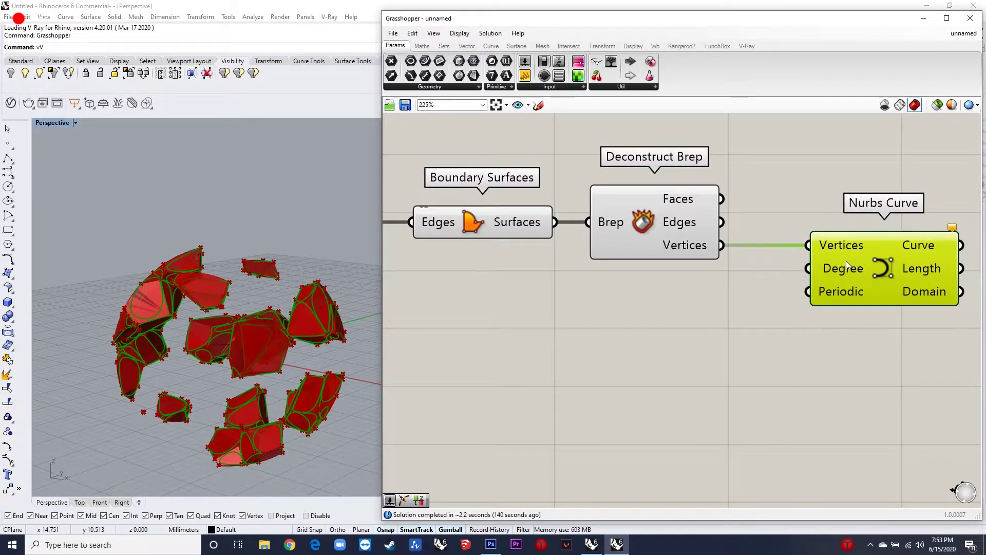
- Add a number slider set to 2 and connect it to Nurbs Curve's Degree input
double_click(695, 313)
text(2)
key(Return)
scroll(750, 303, up, 1)
drag(759, 304, 655, 279)
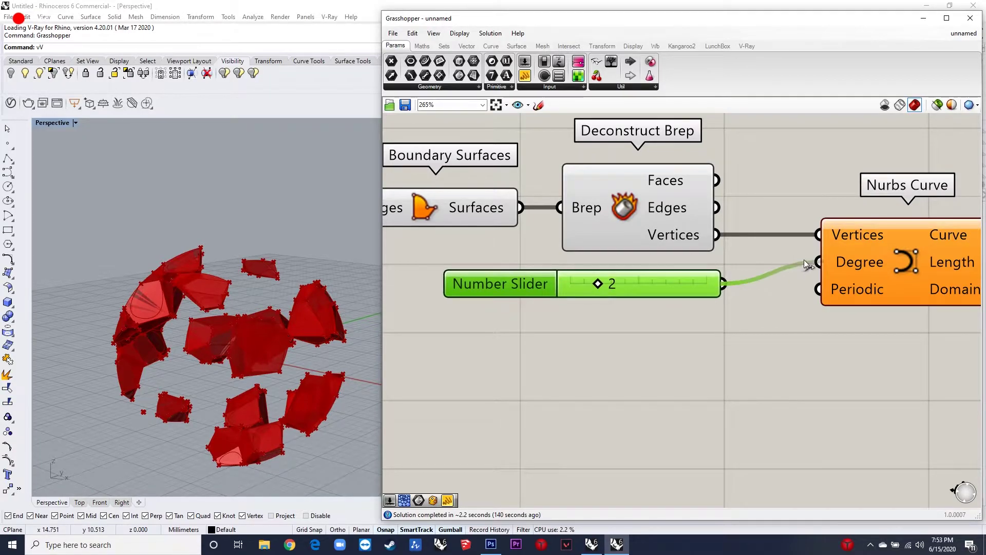
drag(803, 260, 819, 262)
scroll(709, 277, down, 5)
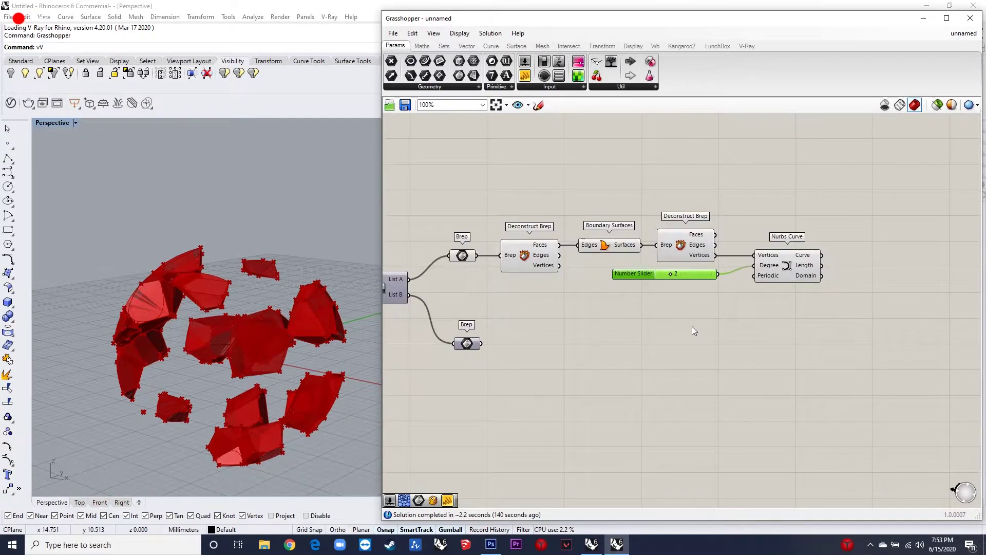
- Add a Boolean Toggle set to True and connect it to Nurbs Curve's Periodic input
scroll(692, 326, up, 1)
double_click(676, 319)
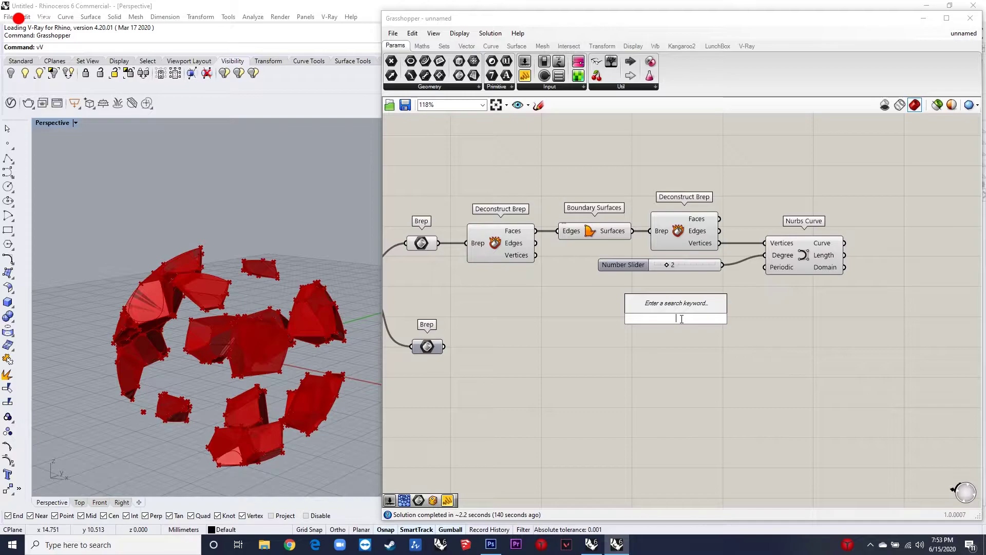
text(b)
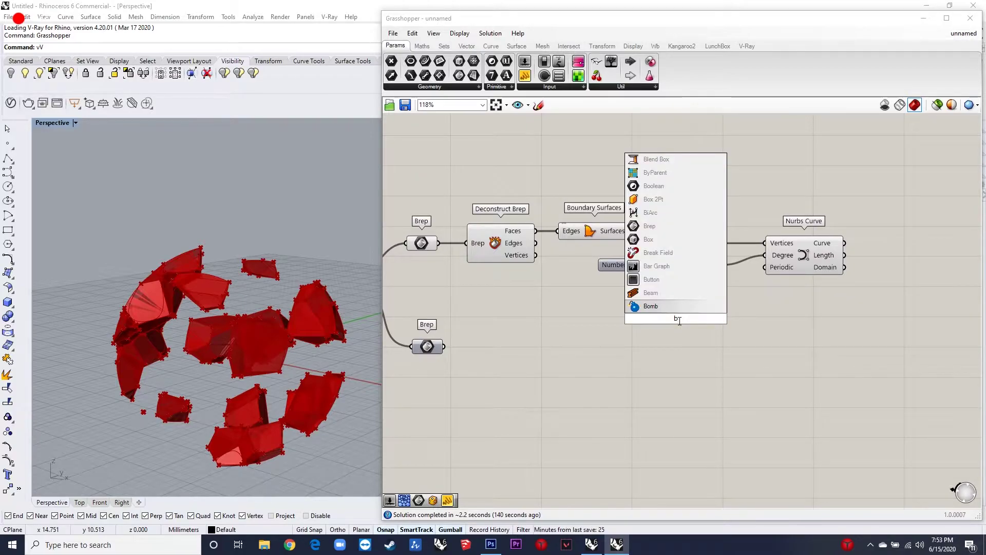
text(oolean toggle)
key(Return)
scroll(686, 319, up, 3)
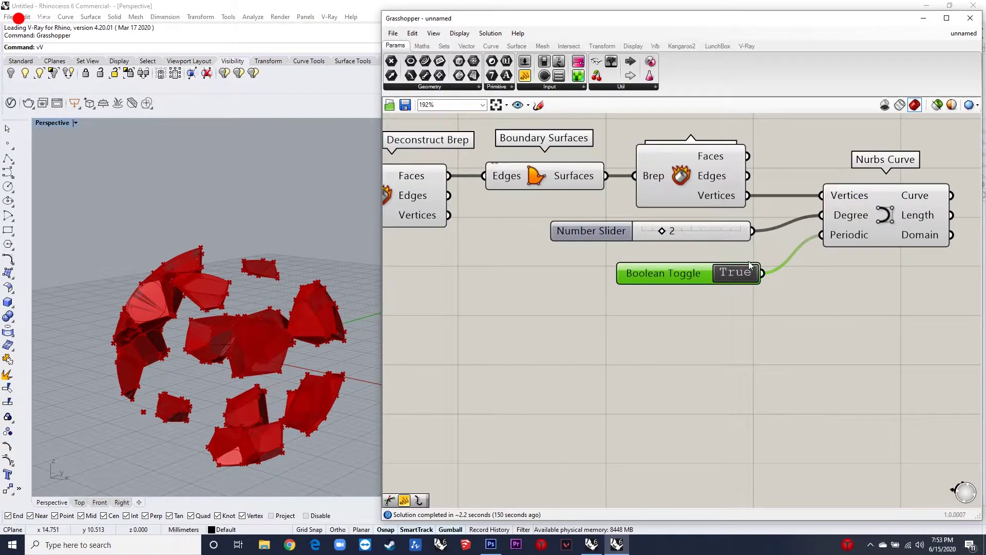
scroll(745, 262, down, 2)
click(800, 231)
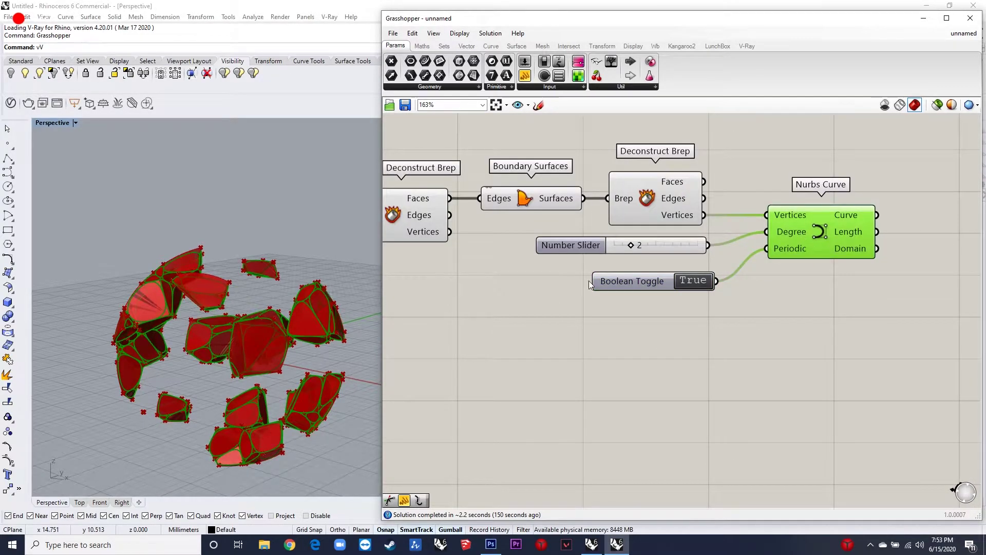
- Turn off the geometry preview of the Brep, Deconstruct Brep and Boundary Surfaces components upstream of Nurbs Curve
scroll(245, 342, up, 3)
scroll(835, 273, down, 2)
drag(739, 338, 453, 200)
middle_click(507, 224)
click(486, 203)
right_drag(266, 315, 237, 298)
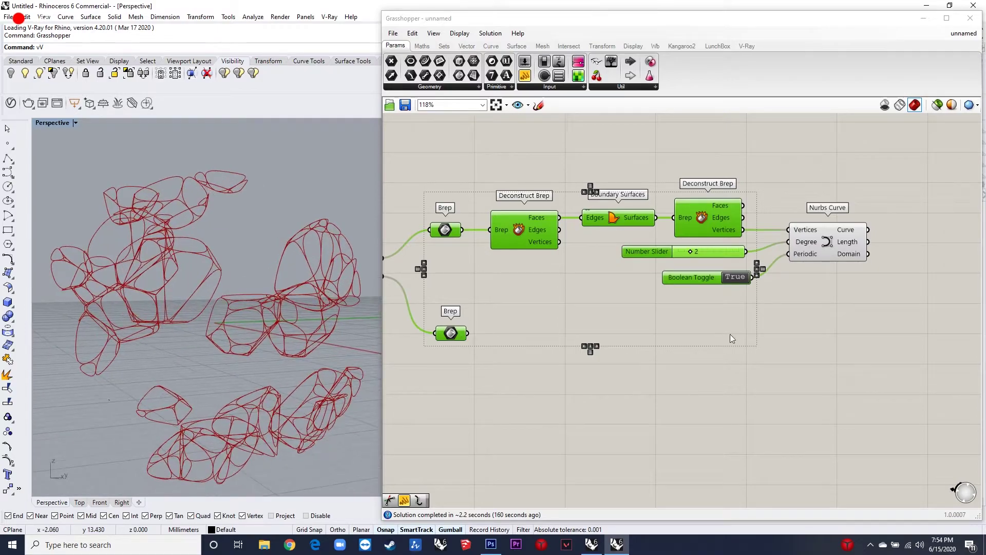
- Add a Scale component and connect Nurbs Curve's Curve output to its Geometry input
scroll(872, 226, up, 1)
click(835, 255)
double_click(835, 255)
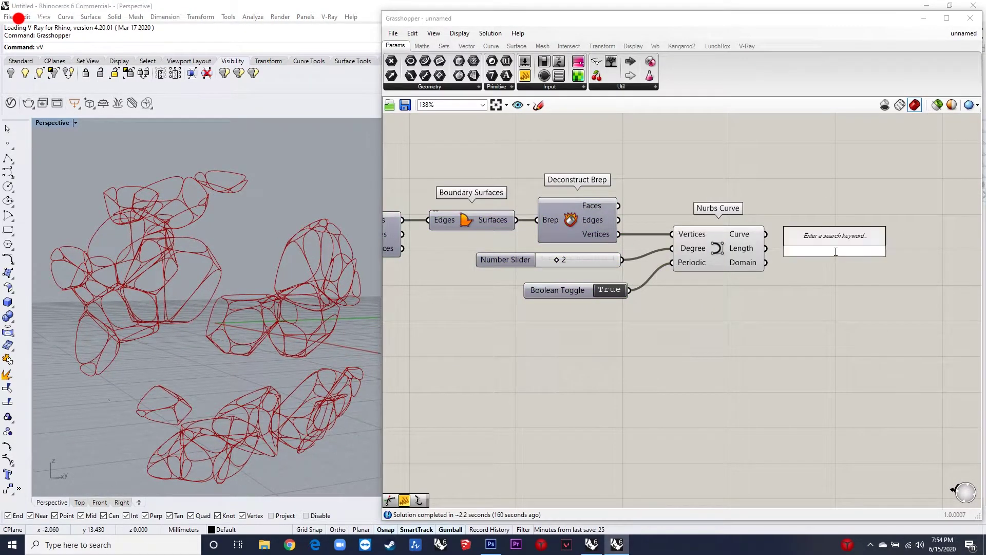
text(scale)
click(848, 237)
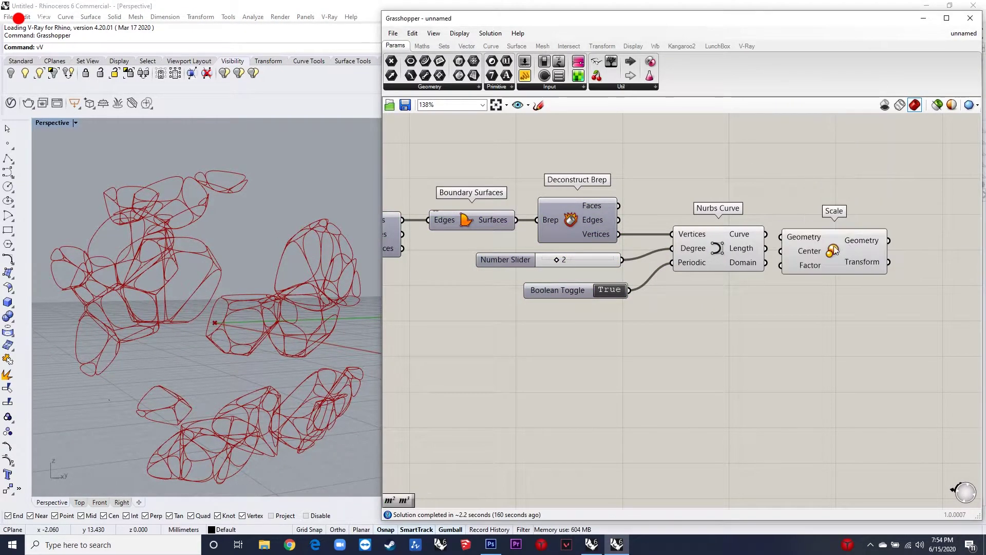
drag(859, 227, 852, 236)
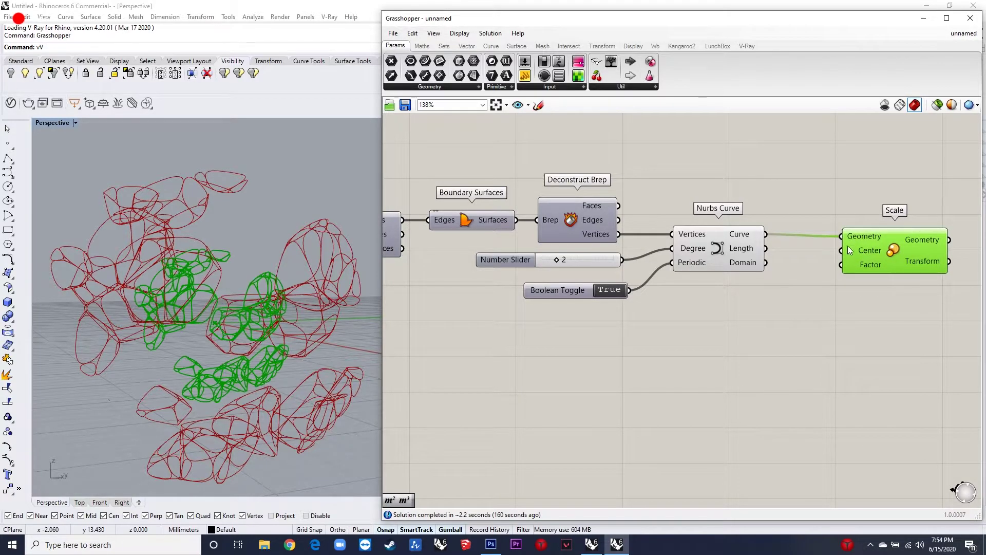
scroll(887, 247, down, 2)
double_click(830, 282)
text(area)
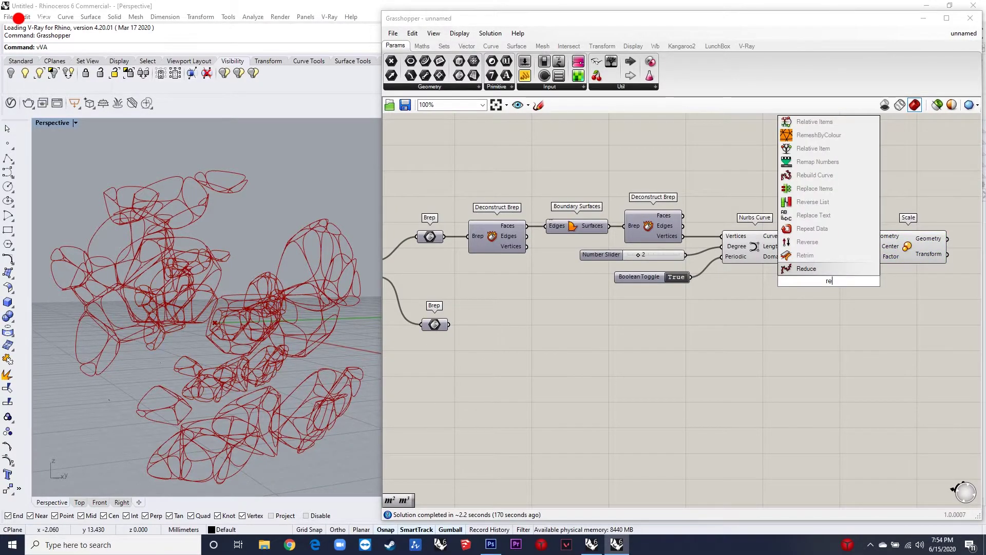
key(Return)
scroll(817, 278, up, 2)
click(816, 282)
key(Delete)
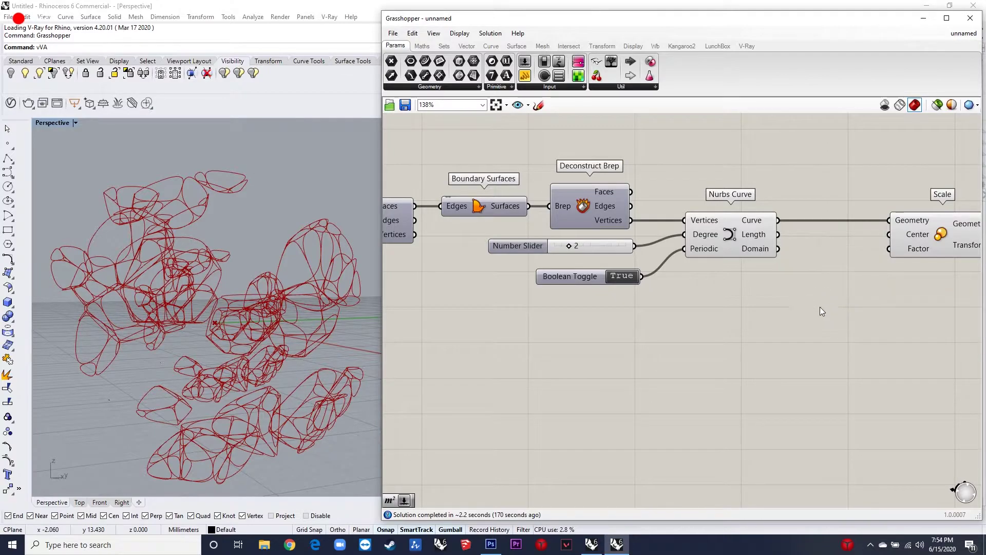
- Add an Area component fed by Nurbs Curve's Curve output and connect its Centroid output to Scale's Center input
double_click(819, 307)
text(area)
key(Return)
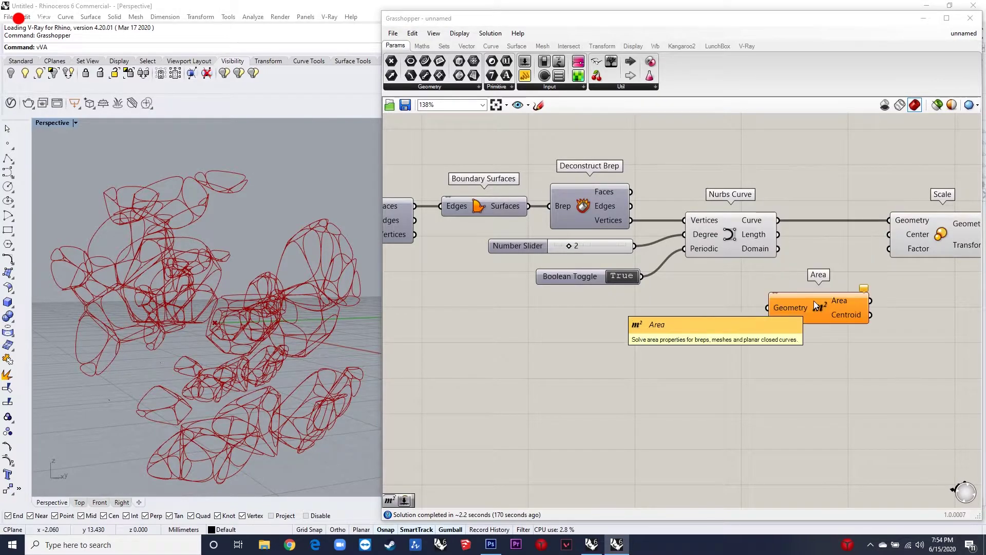
scroll(789, 292, up, 2)
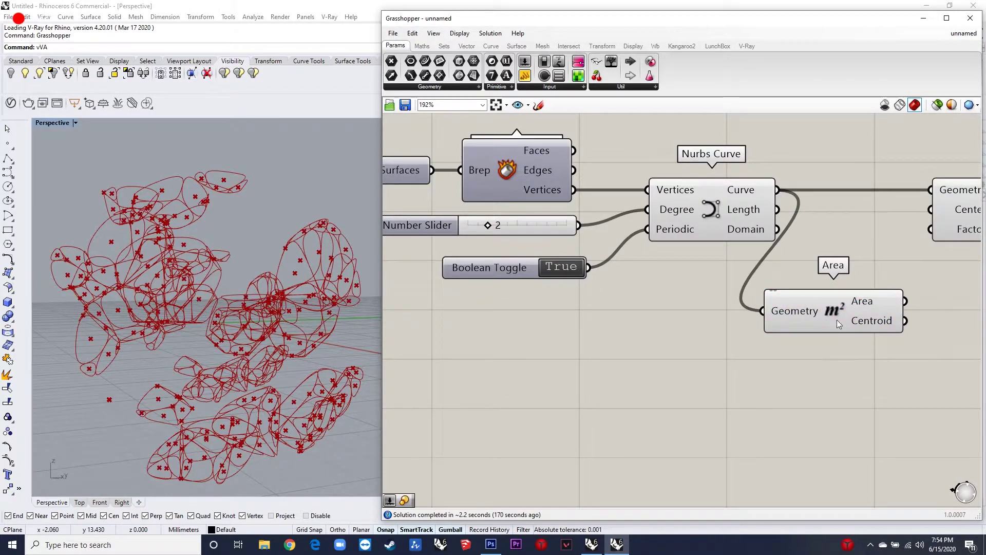
drag(917, 224, 931, 209)
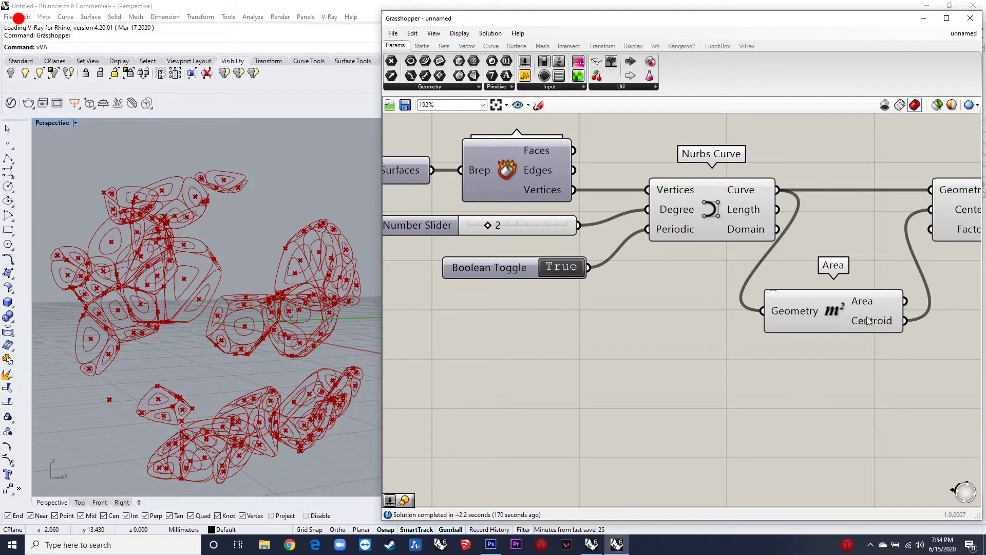
click(866, 309)
scroll(822, 298, down, 5)
scroll(800, 278, up, 3)
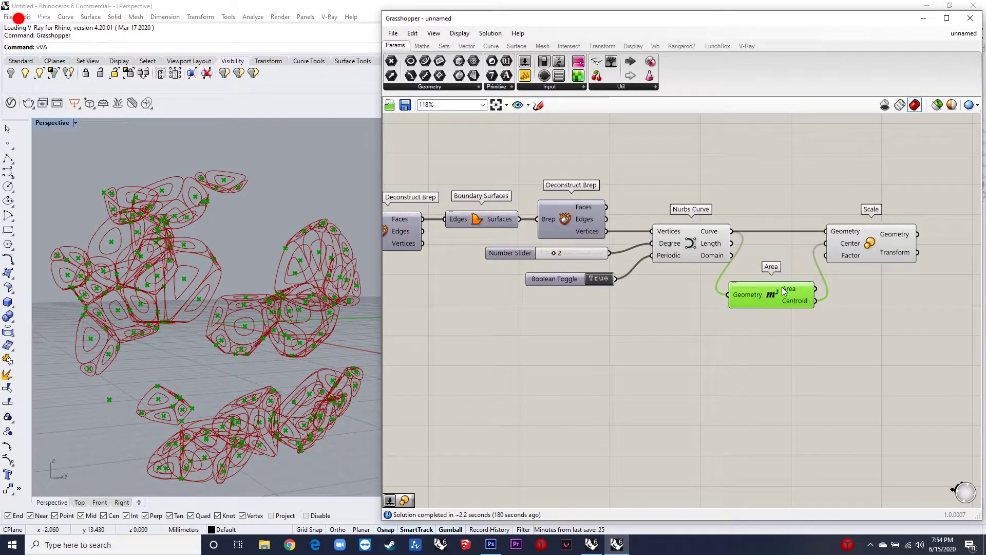
- Add a number slider set to 0.7 and connect it to Scale's Factor input
double_click(764, 363)
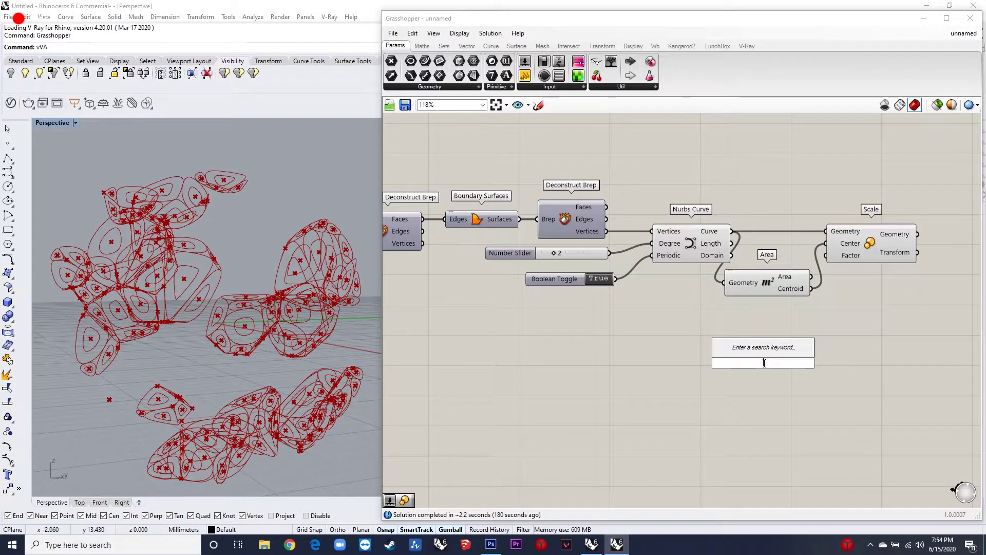
text(0.7)
key(Return)
scroll(762, 362, up, 3)
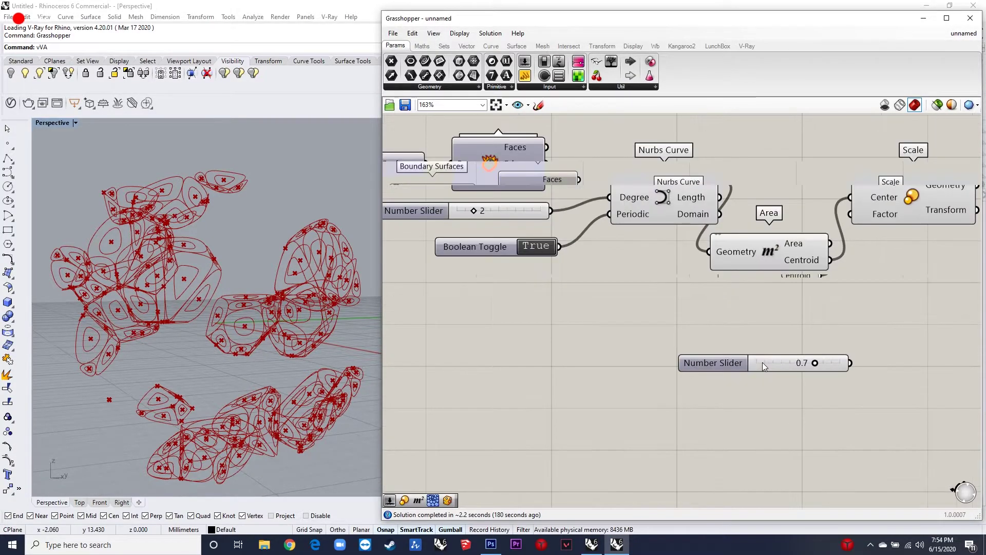
drag(762, 362, 747, 287)
drag(851, 288, 866, 188)
scroll(853, 200, down, 7)
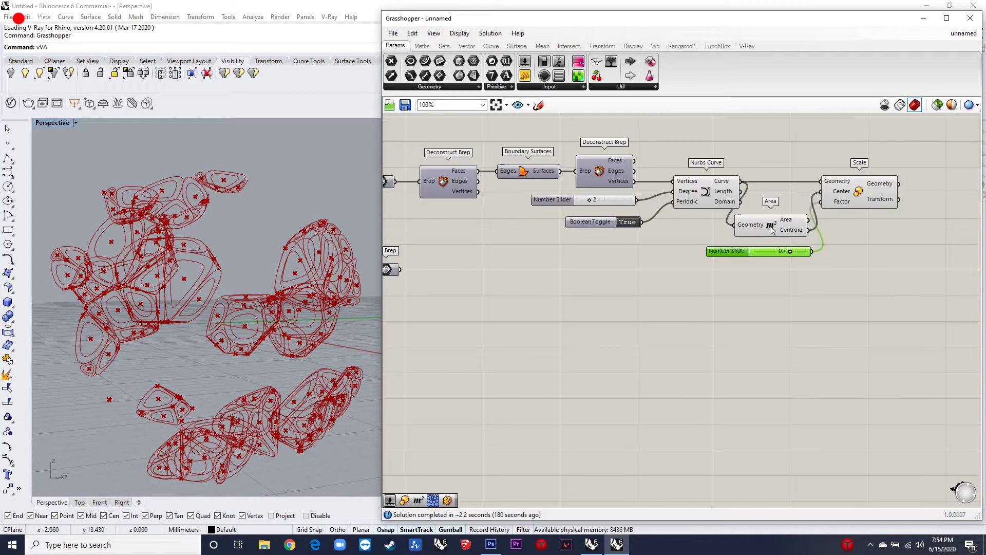
scroll(830, 214, up, 1)
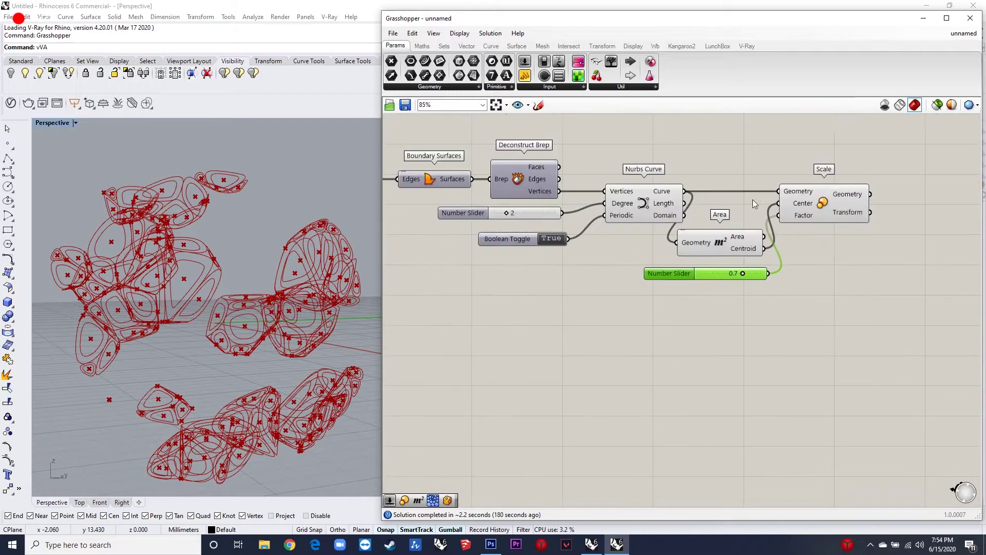
- Turn the geometry preview of Boundary Surfaces and both Deconstruct Brep components back on
click(807, 193)
scroll(627, 204, down, 4)
scroll(800, 199, up, 5)
click(697, 157)
double_click(698, 154)
scroll(724, 202, down, 6)
scroll(650, 210, up, 8)
drag(628, 338, 462, 195)
scroll(462, 196, up, 1)
middle_click(468, 200)
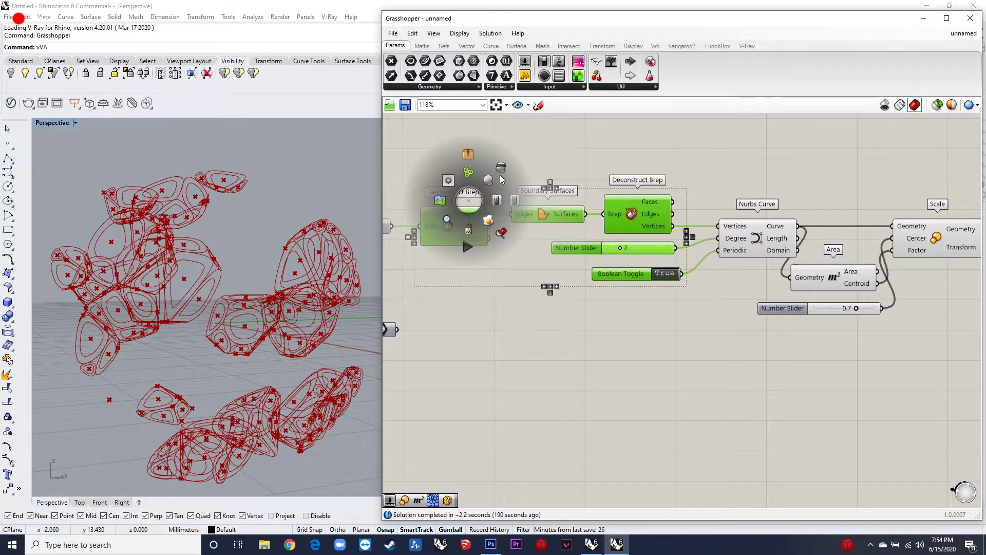
click(489, 180)
click(564, 351)
scroll(537, 303, down, 3)
scroll(822, 252, up, 4)
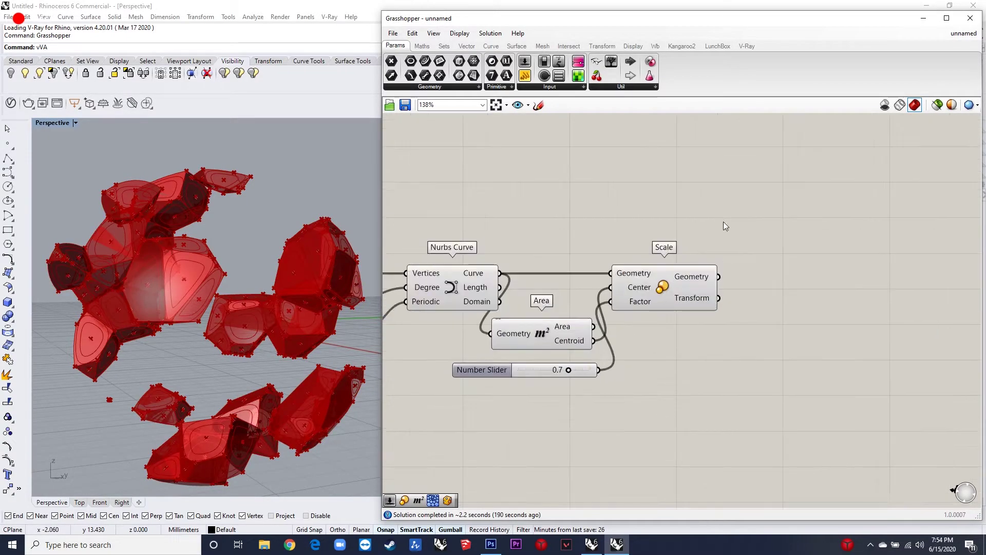
- Add a Surface Split component, connecting the second Deconstruct Brep's Faces to its Surface input and Scale's Geometry to its Curves input
double_click(755, 216)
text(surface splt)
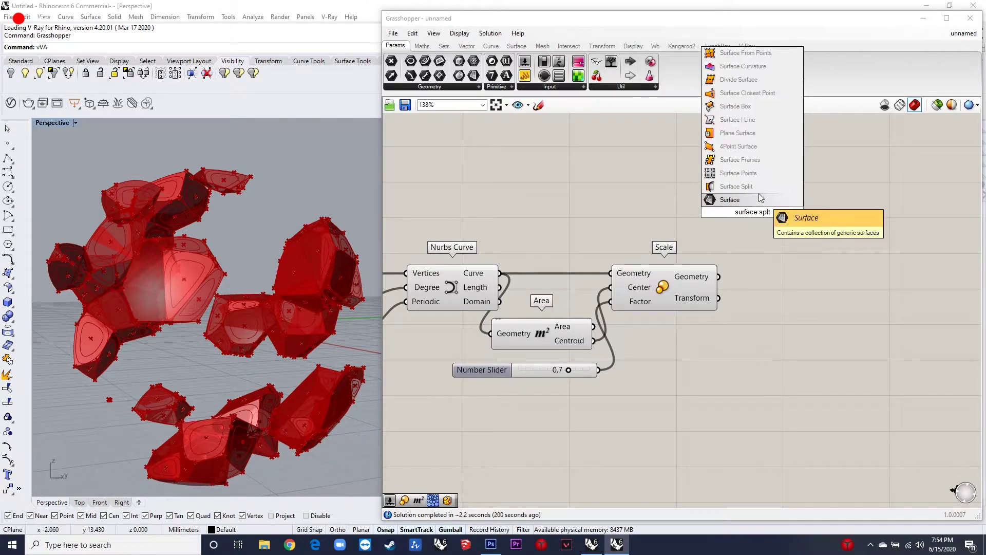
click(761, 190)
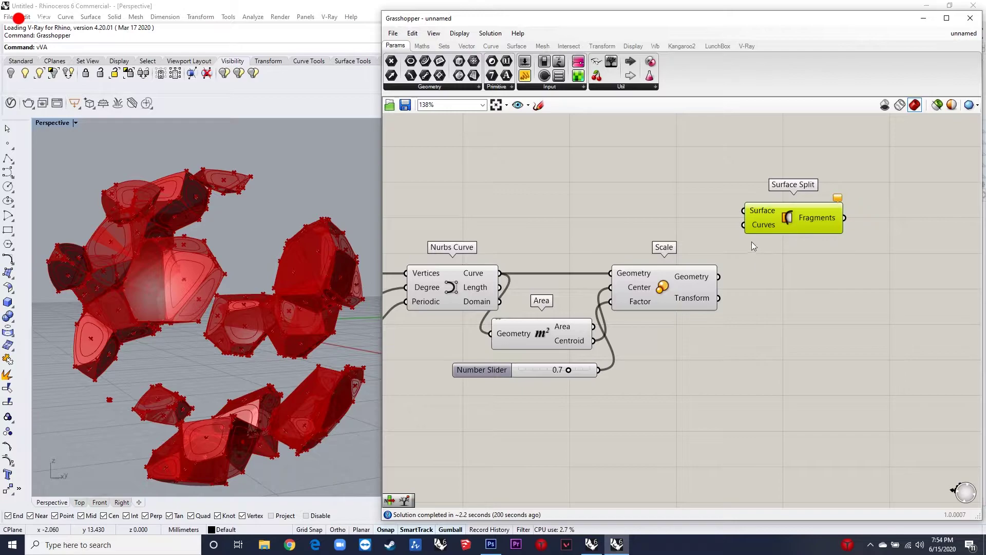
scroll(801, 256, down, 5)
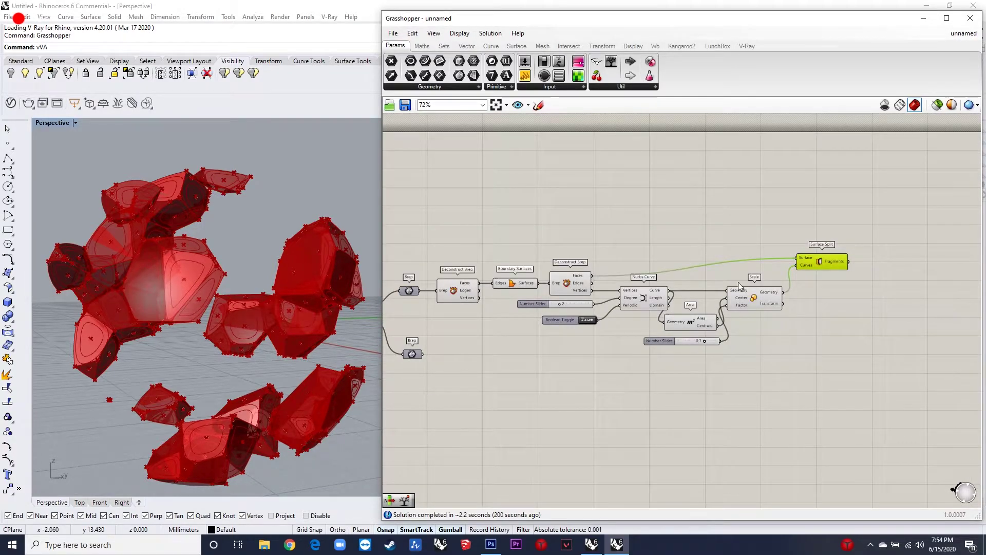
click(819, 264)
drag(823, 267, 825, 268)
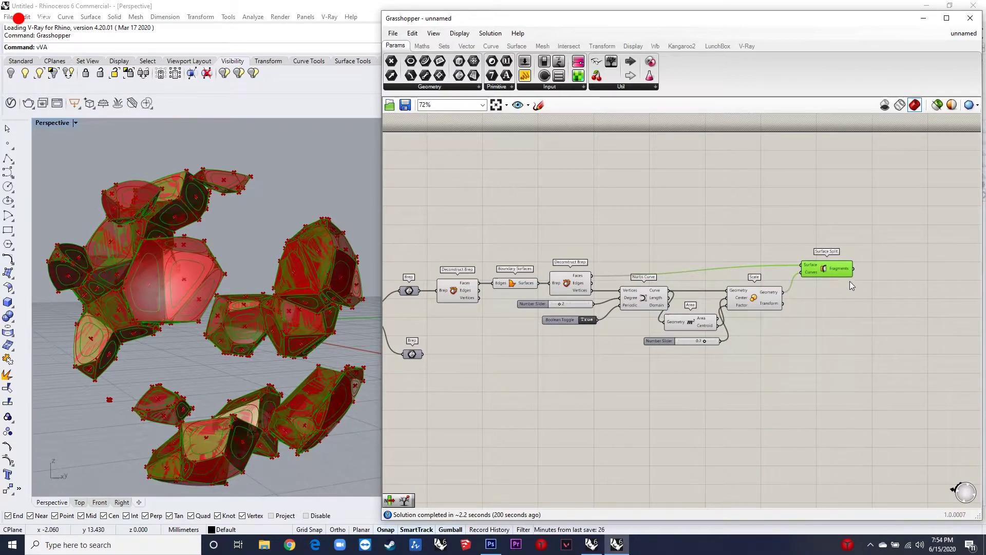
- Add a List Item component and connect Surface Split's Fragments output to its List input
scroll(869, 291, up, 3)
double_click(866, 253)
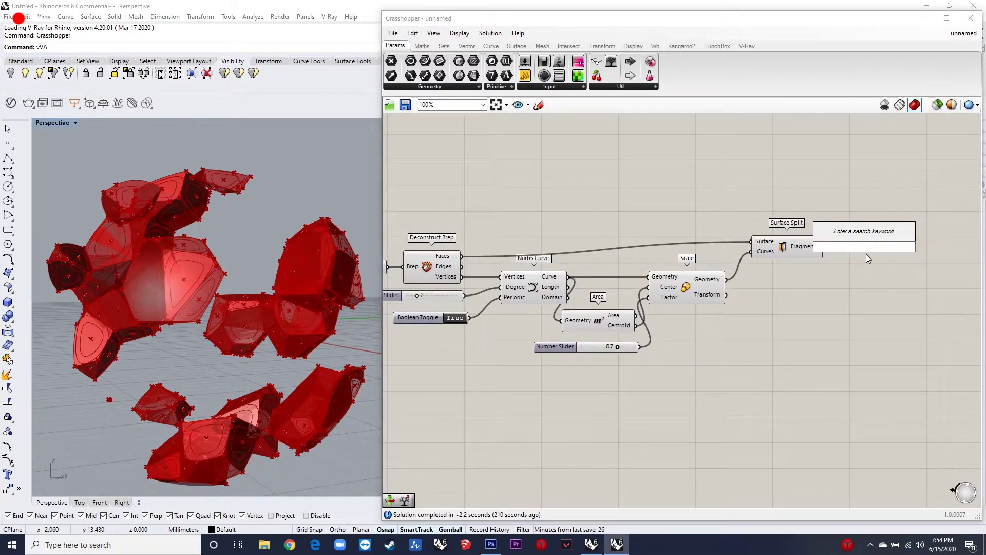
text(list item)
click(880, 225)
scroll(836, 247, up, 3)
drag(820, 247, 841, 230)
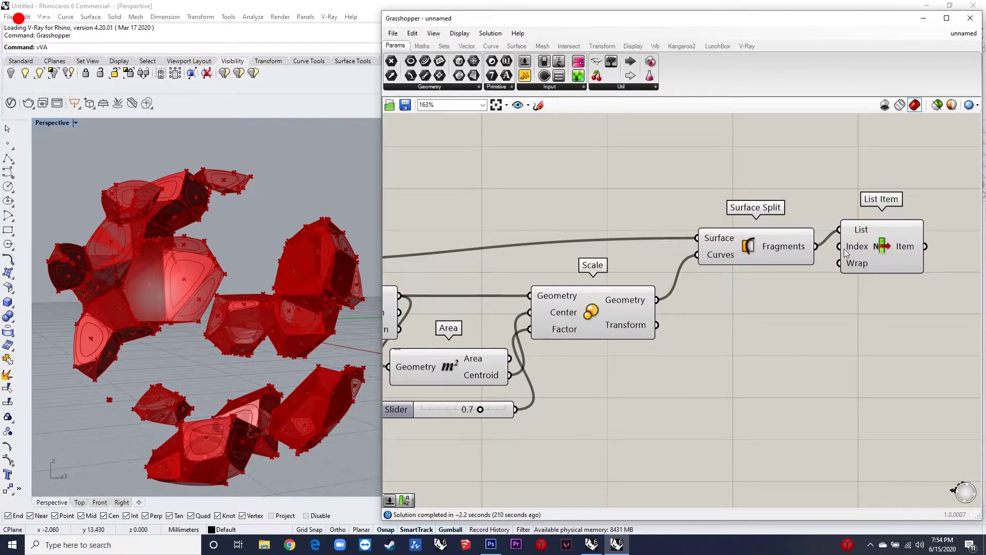
scroll(902, 268, down, 3)
click(888, 257)
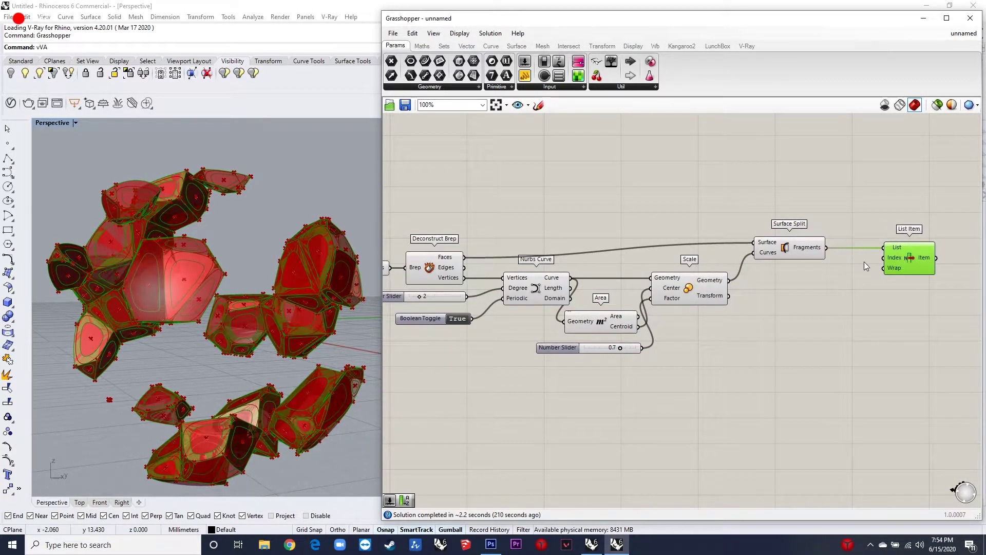
- Turn off the geometry preview of all the components upstream of List Item
scroll(786, 257, down, 5)
drag(808, 333, 562, 242)
middle_click(562, 241)
click(594, 211)
right_drag(307, 329, 276, 354)
right_drag(859, 282, 817, 279)
scroll(817, 278, up, 3)
click(791, 233)
click(841, 301)
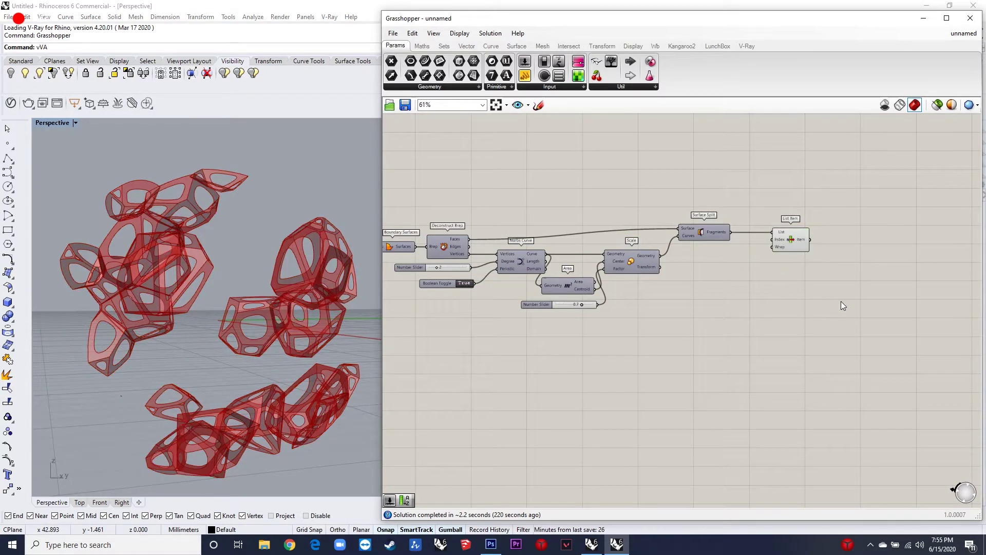
- Add a third Deconstruct Brep component and connect List Item's Item output to its Brep input
scroll(841, 301, down, 4)
scroll(637, 274, up, 2)
scroll(637, 273, down, 4)
scroll(848, 276, up, 5)
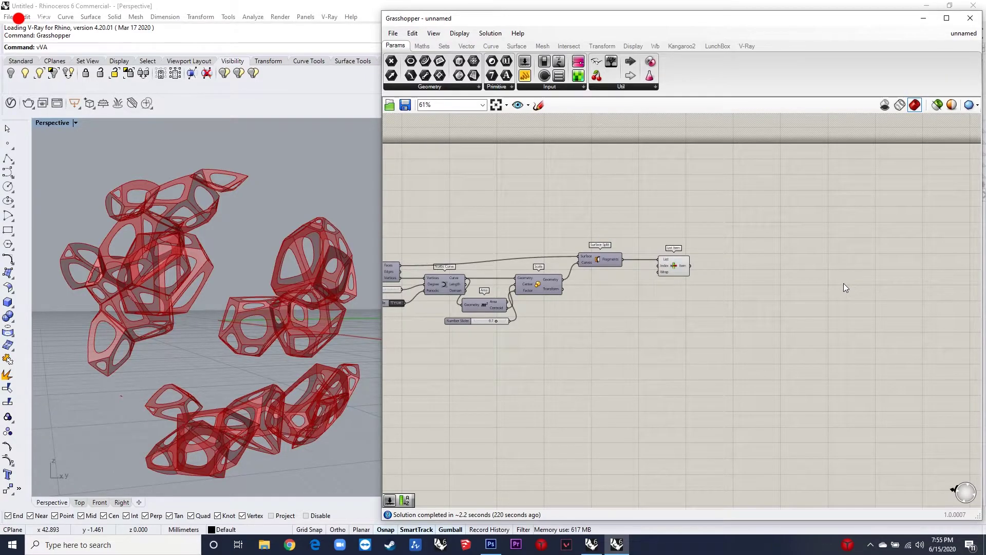
scroll(844, 283, down, 2)
scroll(801, 277, up, 4)
double_click(671, 251)
double_click(671, 251)
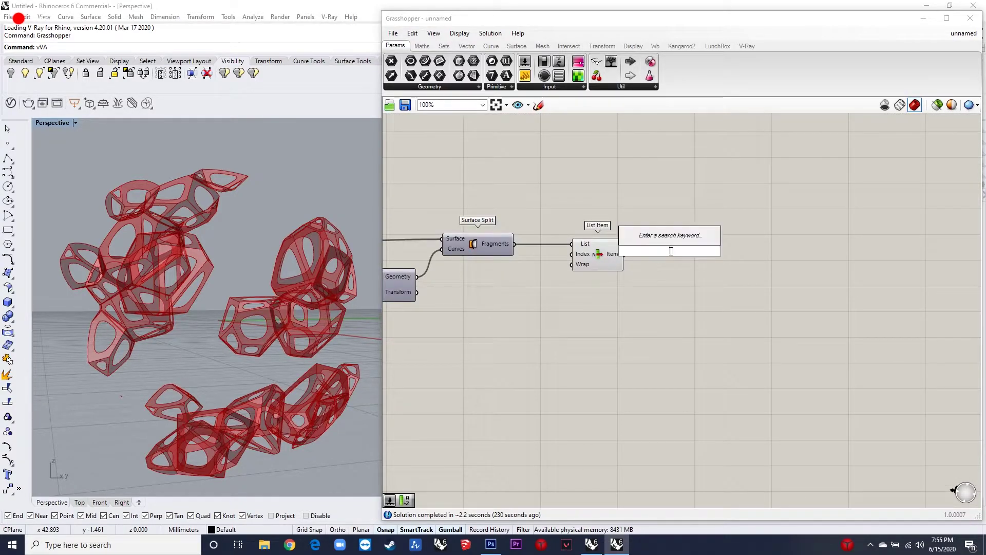
text(dec)
text(ct brep)
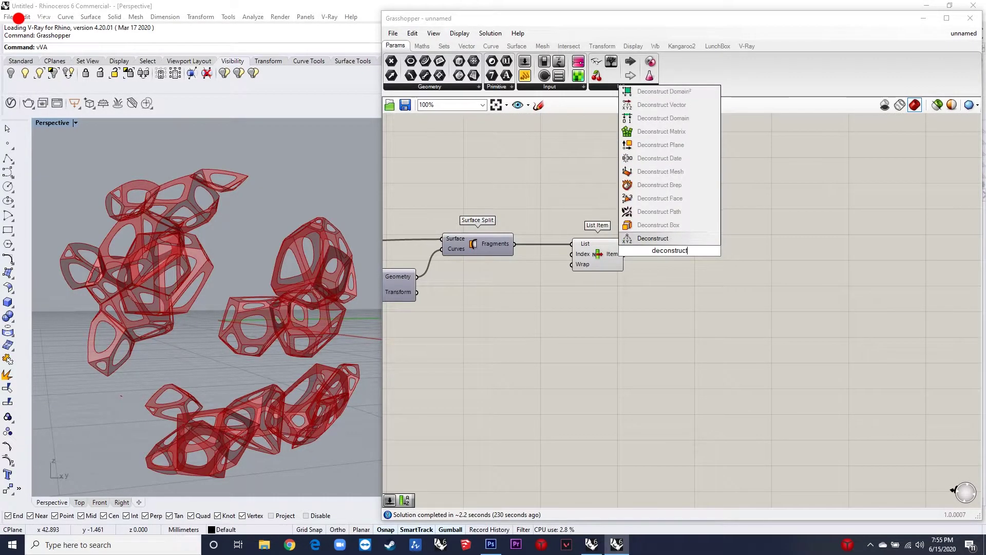
click(659, 225)
scroll(637, 252, up, 3)
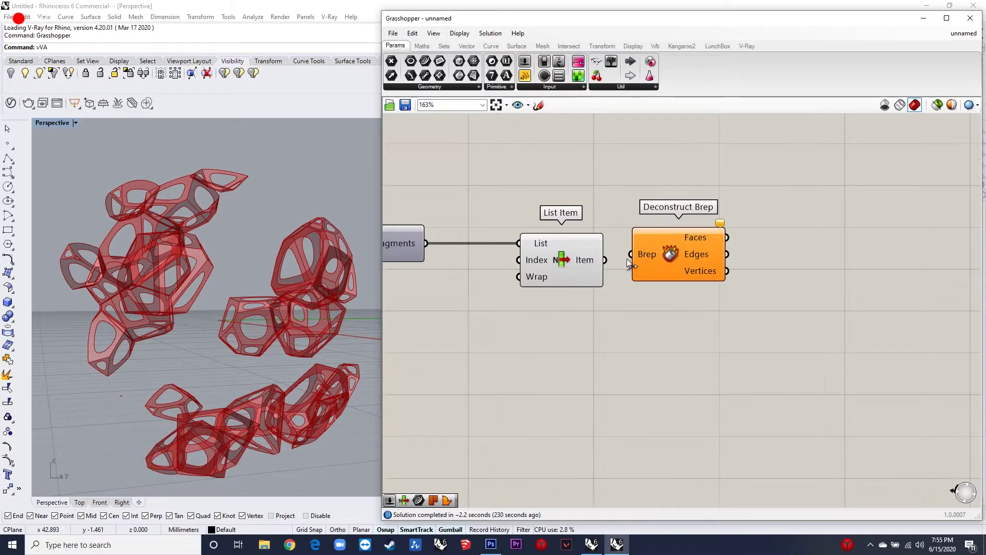
drag(607, 260, 631, 254)
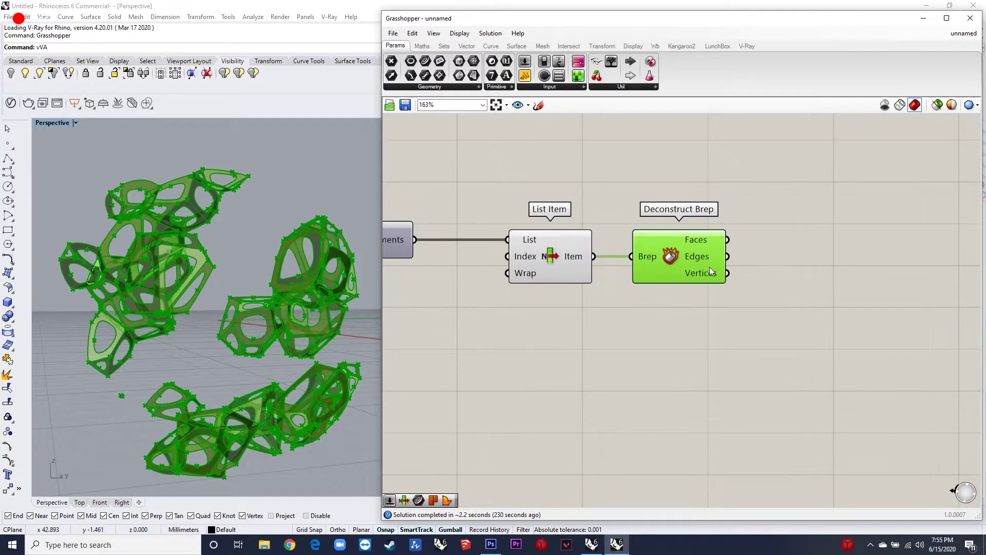
- Add a Curve parameter after the third Deconstruct Brep and connect the Edges output to it
scroll(755, 260, up, 3)
double_click(759, 254)
text(vurv)
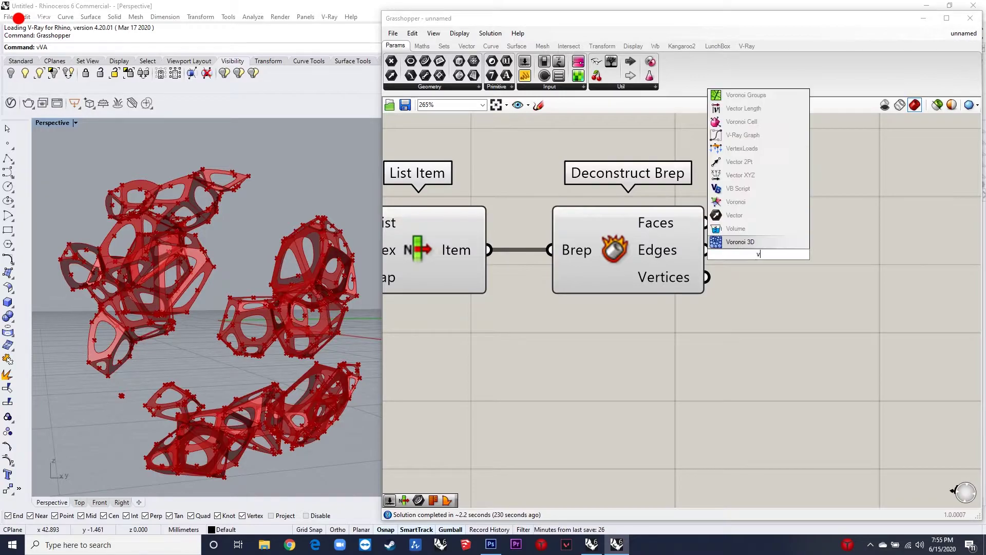
click(734, 241)
scroll(729, 252, up, 1)
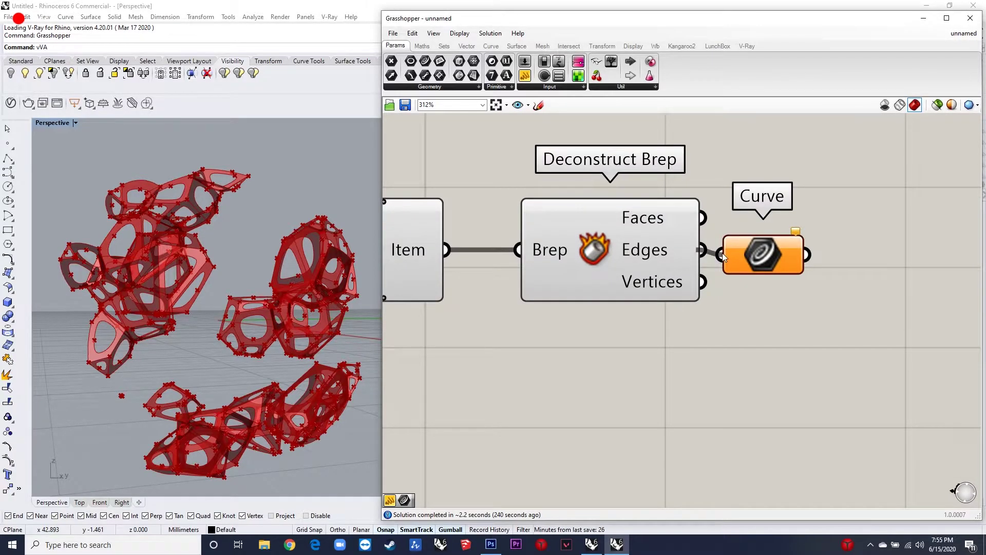
drag(723, 257, 721, 255)
scroll(763, 255, down, 3)
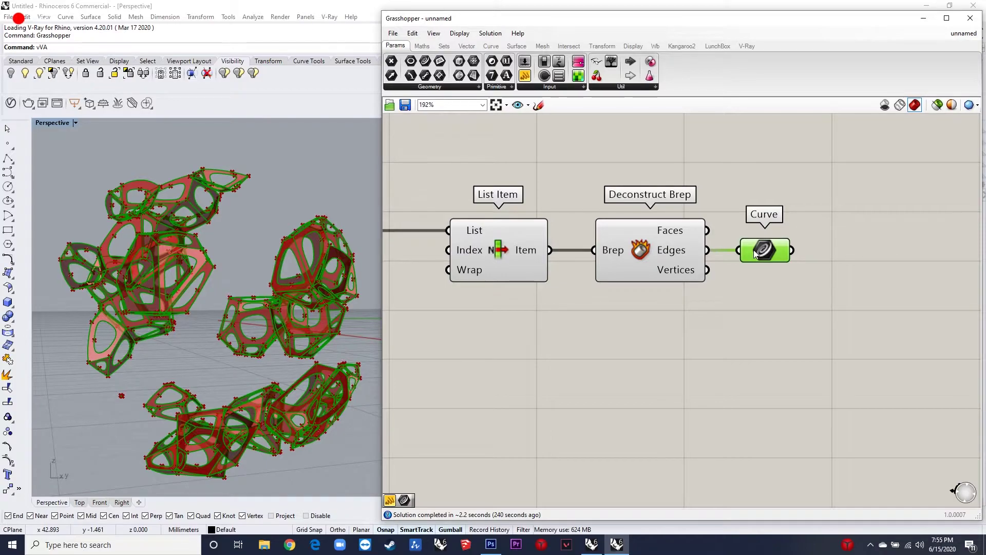
scroll(727, 230, down, 5)
scroll(753, 243, up, 7)
drag(720, 237, 732, 237)
scroll(679, 218, down, 4)
scroll(767, 248, up, 3)
- Add a Pipe component and place it past the Curve parameter, leaving space between the two
click(779, 257)
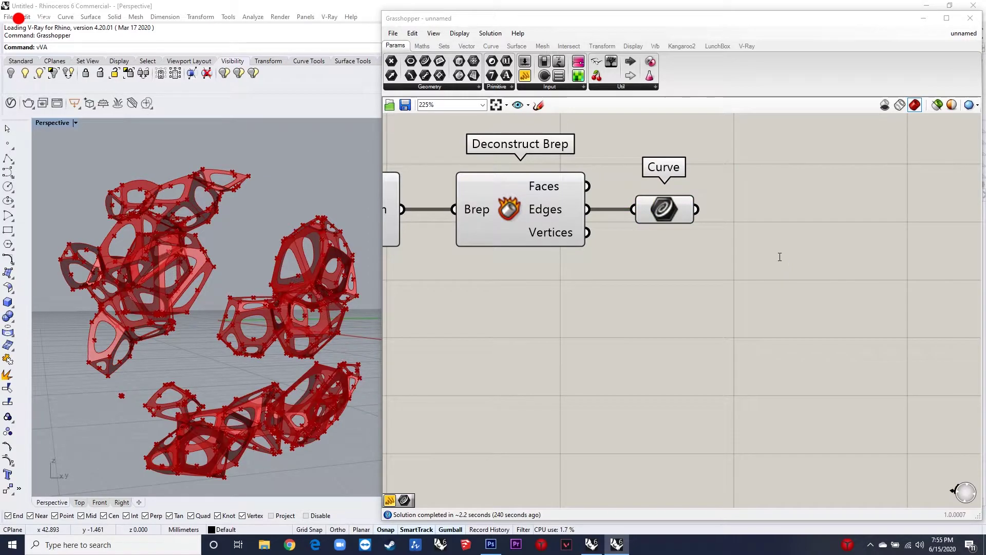
double_click(779, 256)
text(pipe)
key(Return)
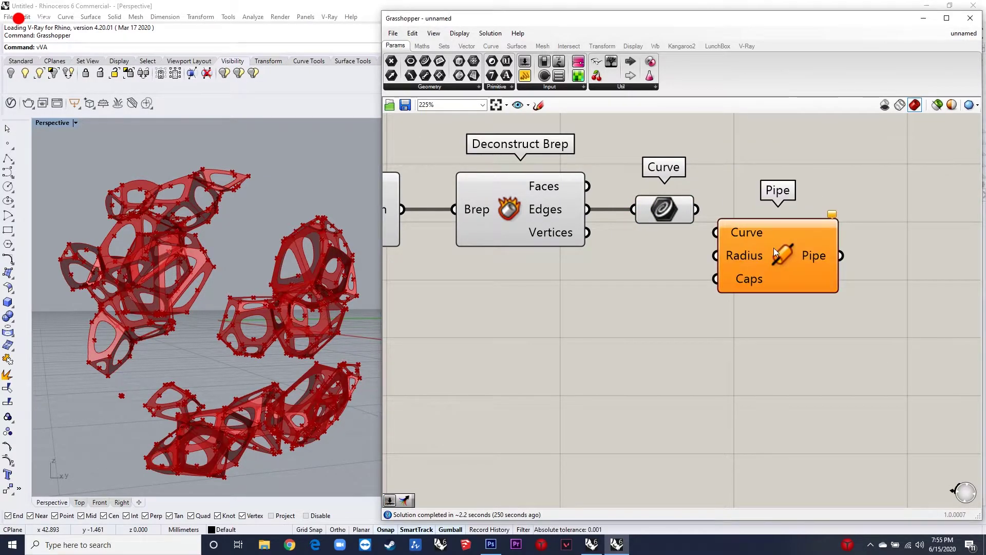
scroll(765, 251, down, 3)
scroll(766, 251, down, 1)
drag(766, 251, 870, 247)
scroll(786, 241, up, 3)
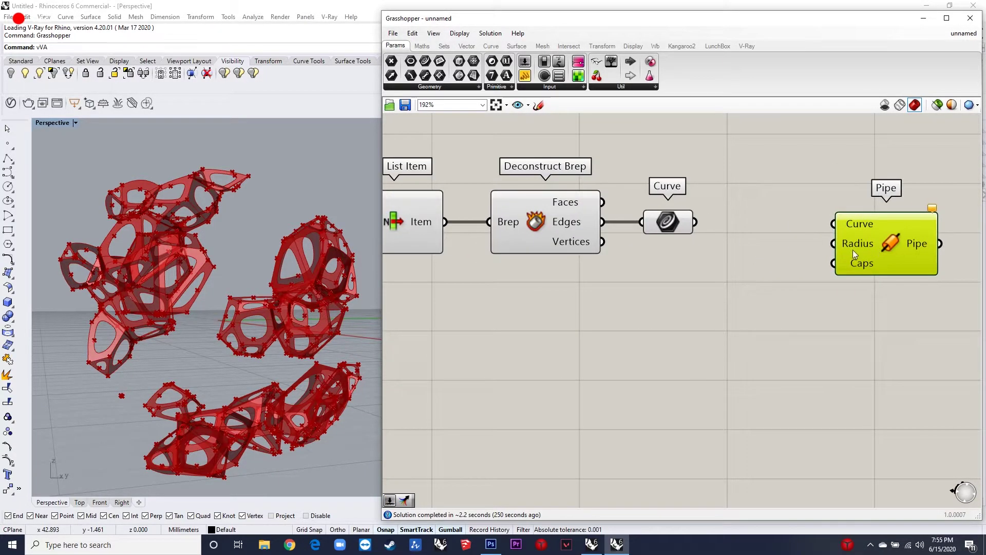
- Add a number slider set to 0.06 for Pipe's Radius input and connect the Curve parameter to Pipe's Curve input
click(672, 303)
double_click(672, 303)
text(0.06)
key(Return)
scroll(673, 303, up, 3)
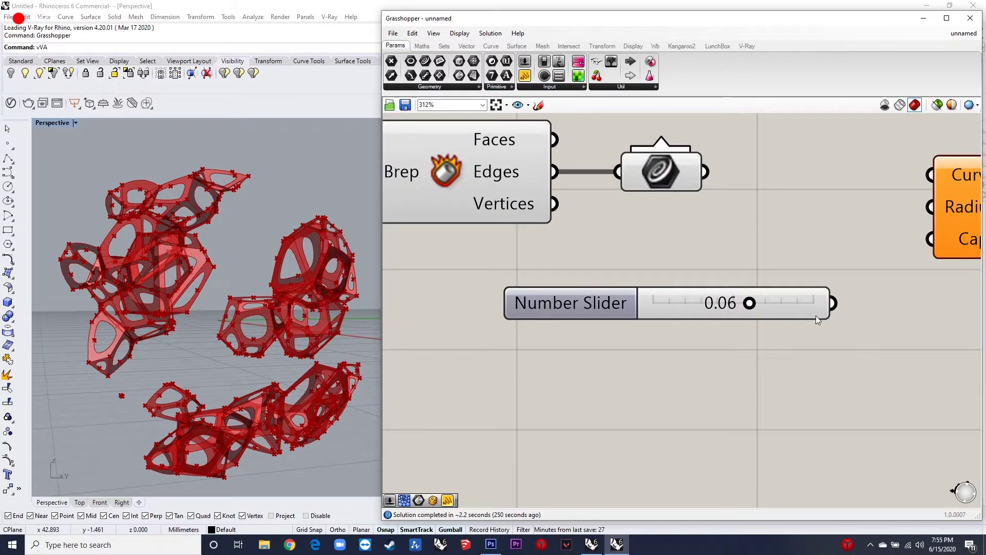
drag(805, 287, 933, 208)
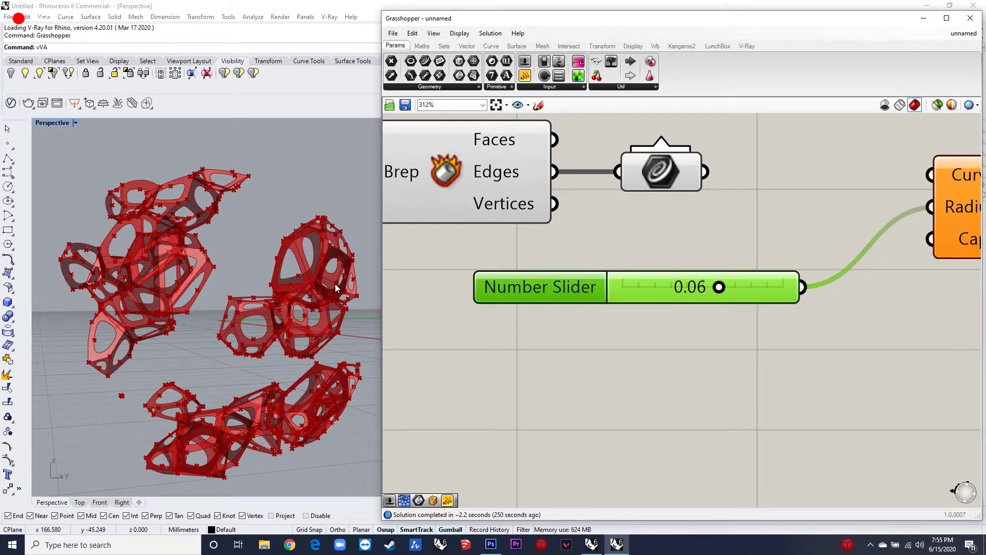
scroll(337, 288, up, 5)
click(847, 234)
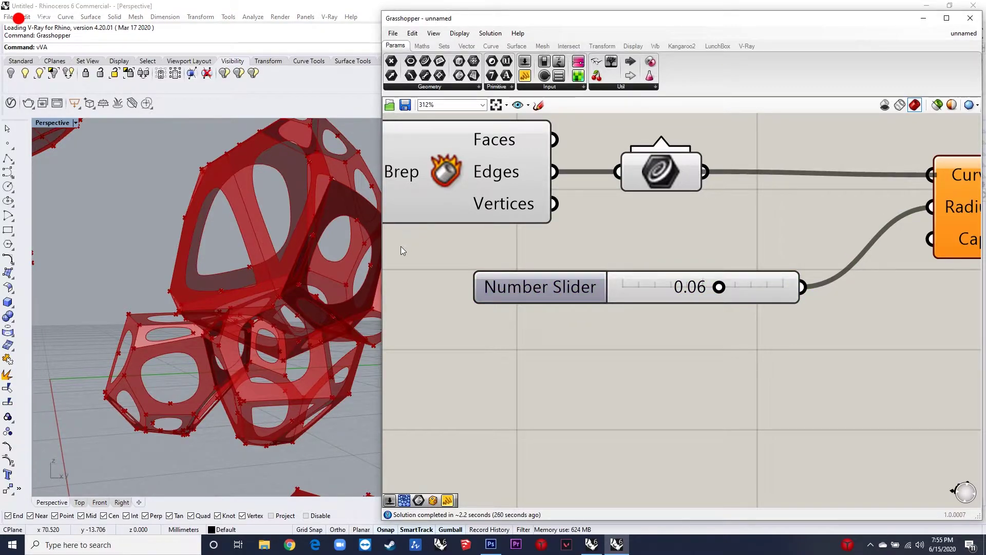
scroll(294, 268, up, 5)
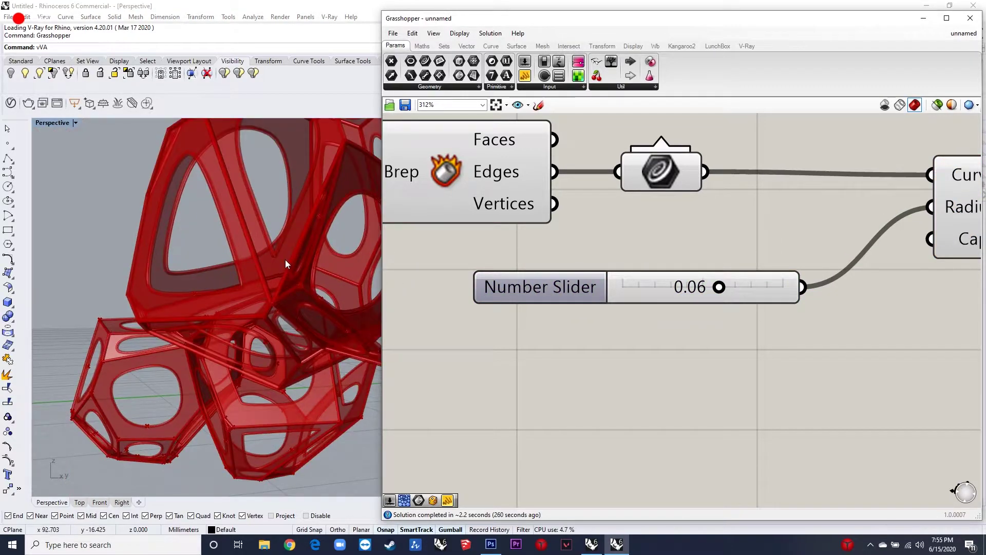
scroll(257, 323, down, 4)
scroll(266, 311, down, 4)
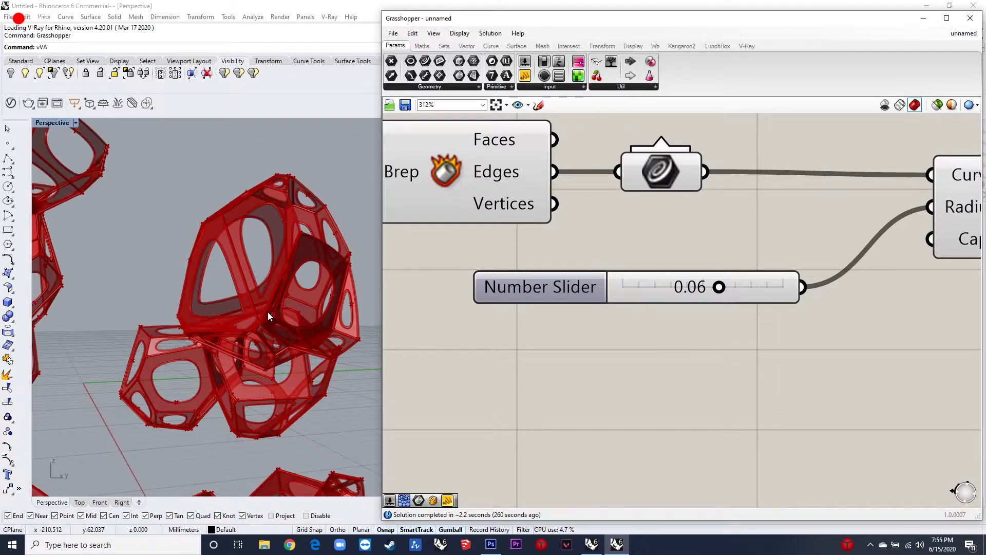
scroll(261, 274, down, 2)
scroll(742, 236, down, 8)
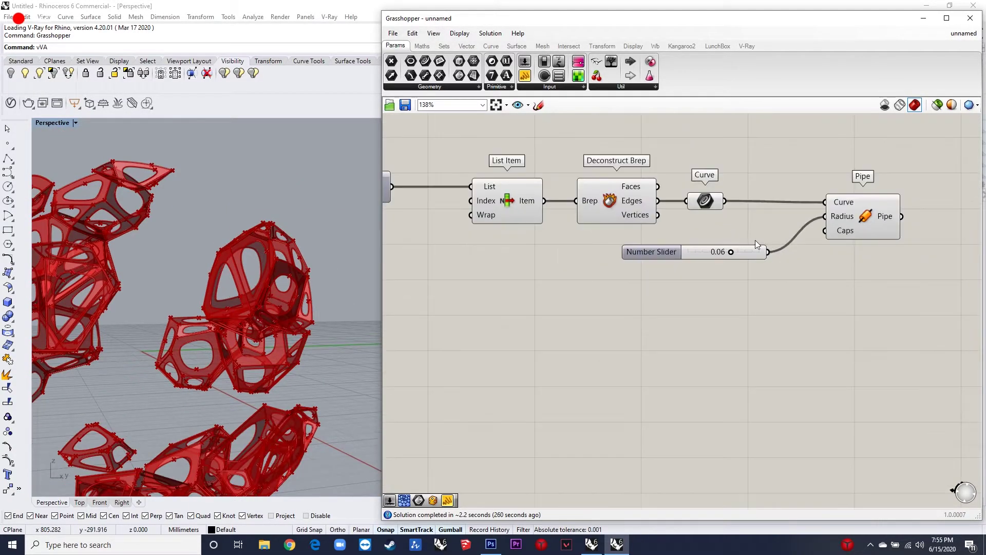
- Move the List B Brep parameter lower on the canvas and shift the List A component chain away from Random Split List
scroll(678, 233, up, 3)
scroll(756, 236, down, 5)
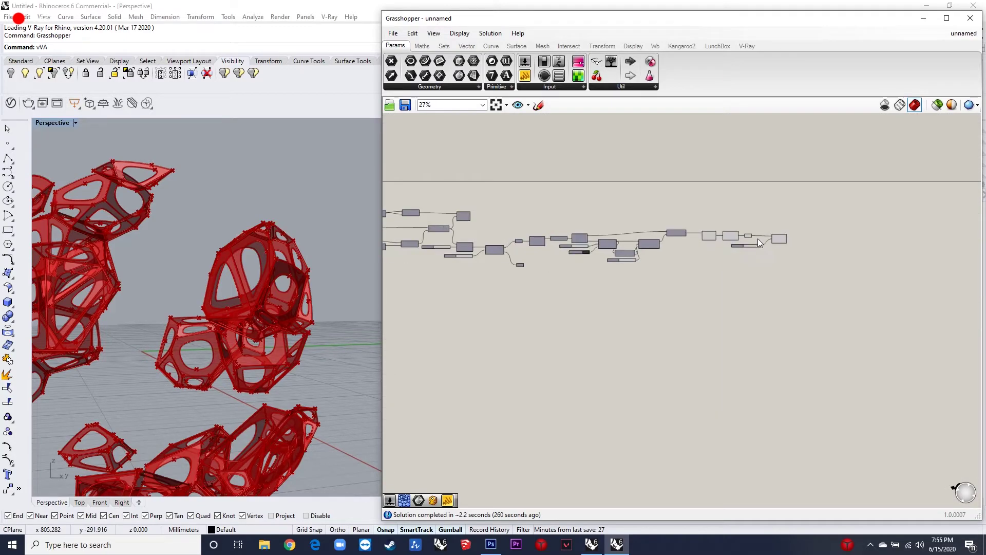
scroll(535, 224, up, 4)
drag(492, 311, 498, 338)
scroll(474, 255, up, 2)
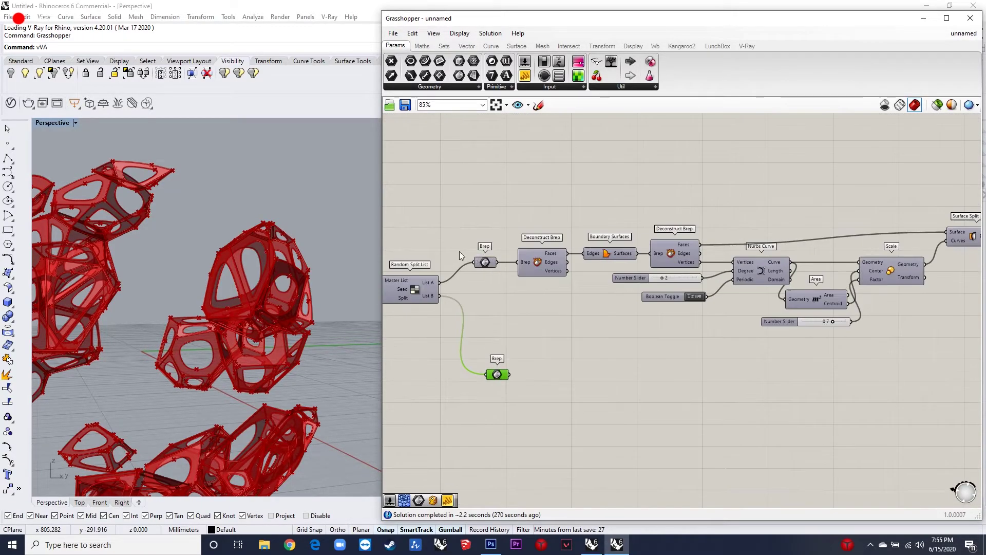
scroll(452, 248, down, 4)
drag(922, 283, 463, 214)
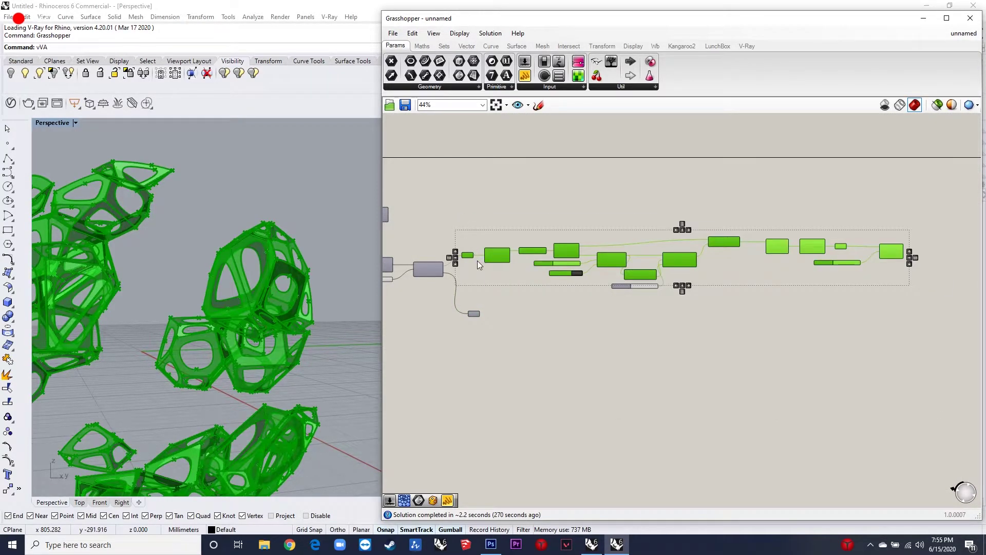
drag(473, 259, 484, 259)
click(480, 316)
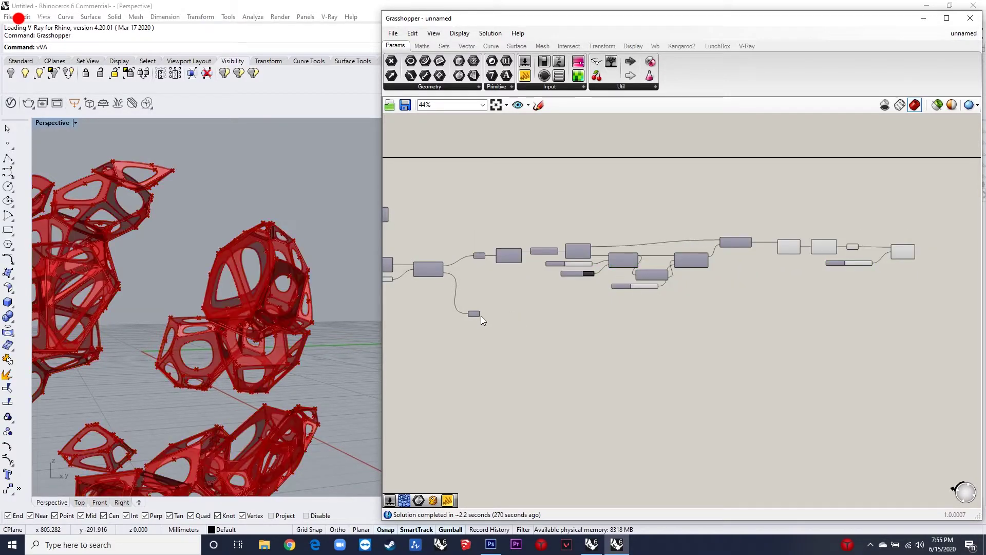
drag(484, 330, 467, 304)
drag(490, 214, 939, 305)
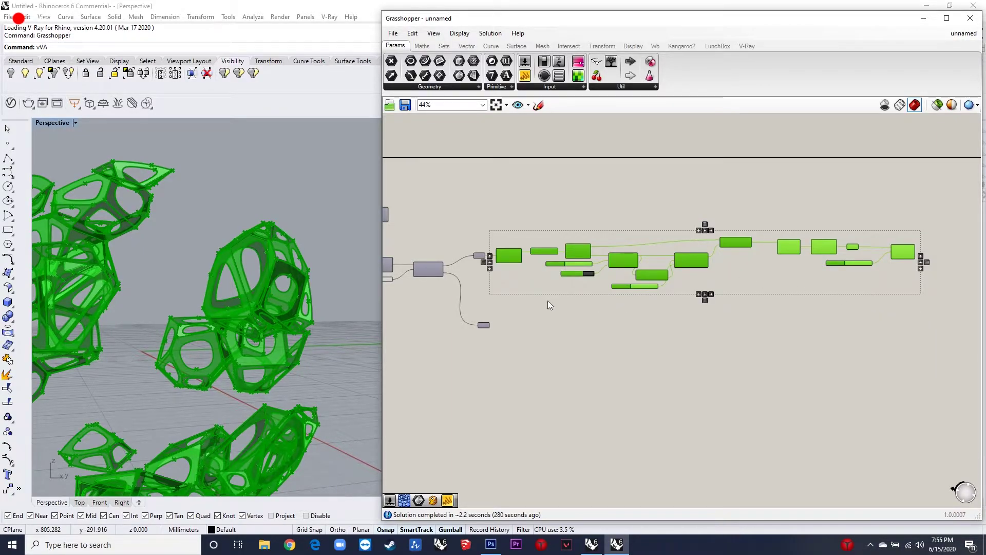
key(ctrl+c)
key(ctrl+v)
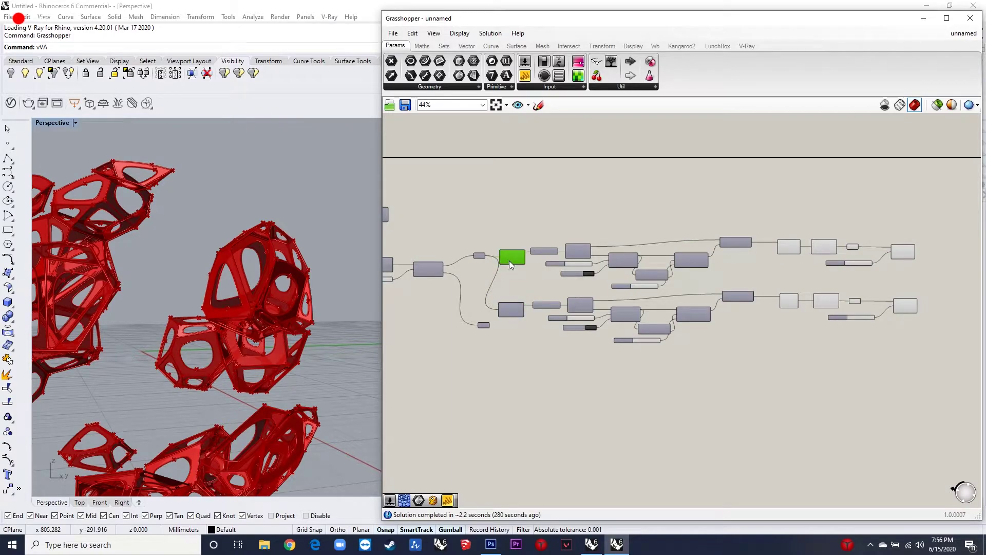
scroll(519, 291, down, 2)
key(ctrl+z)
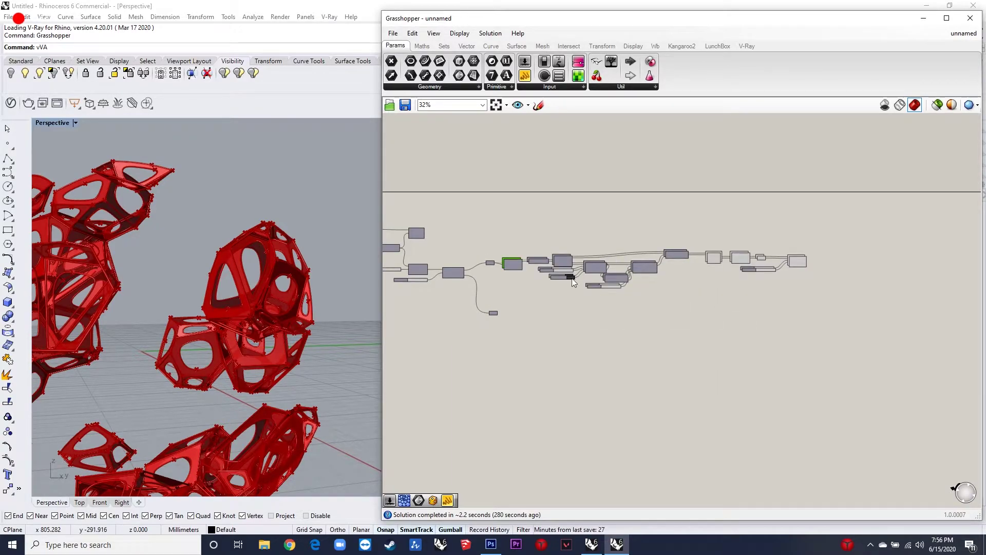
key(ctrl+z)
drag(845, 316, 511, 234)
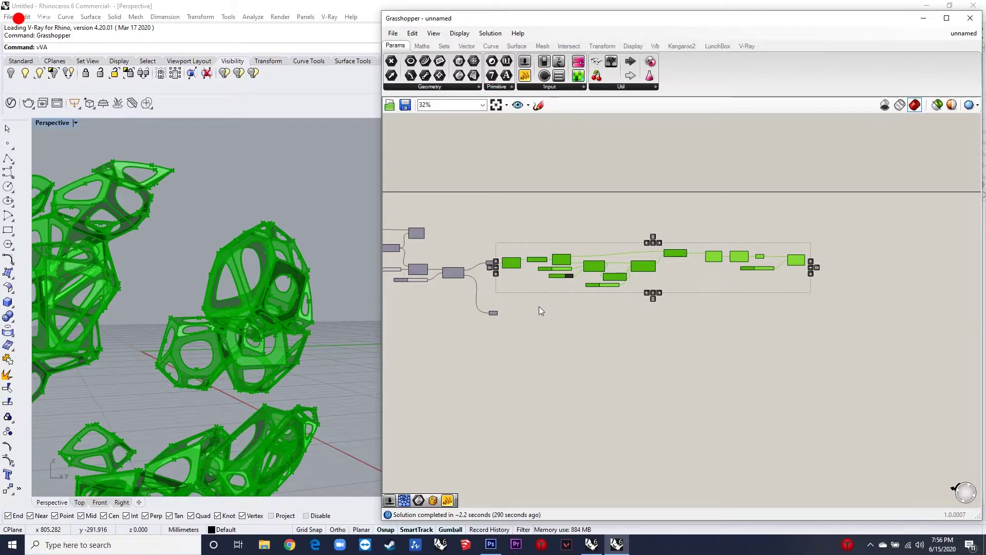
key(ctrl+v)
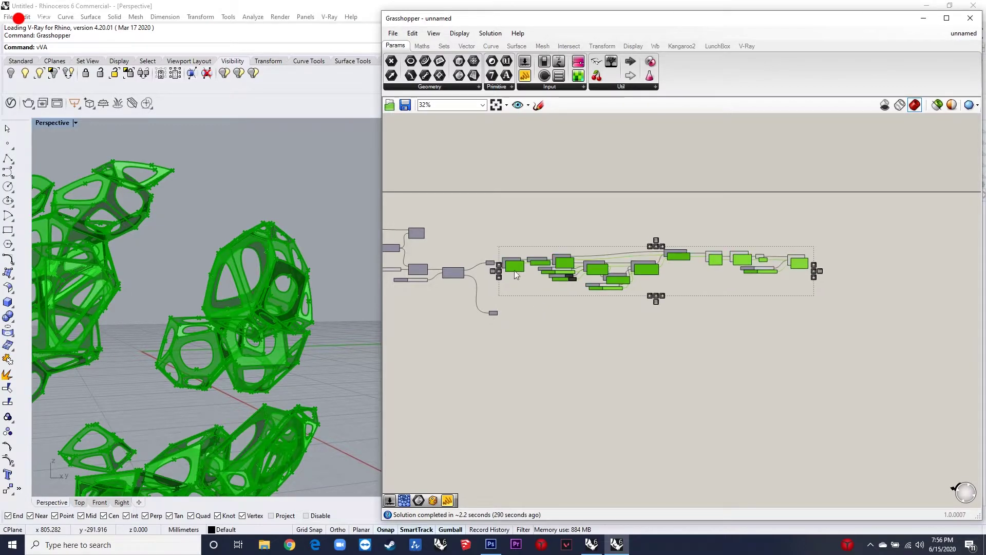
click(516, 320)
drag(514, 266, 517, 321)
click(562, 325)
key(ctrl+z)
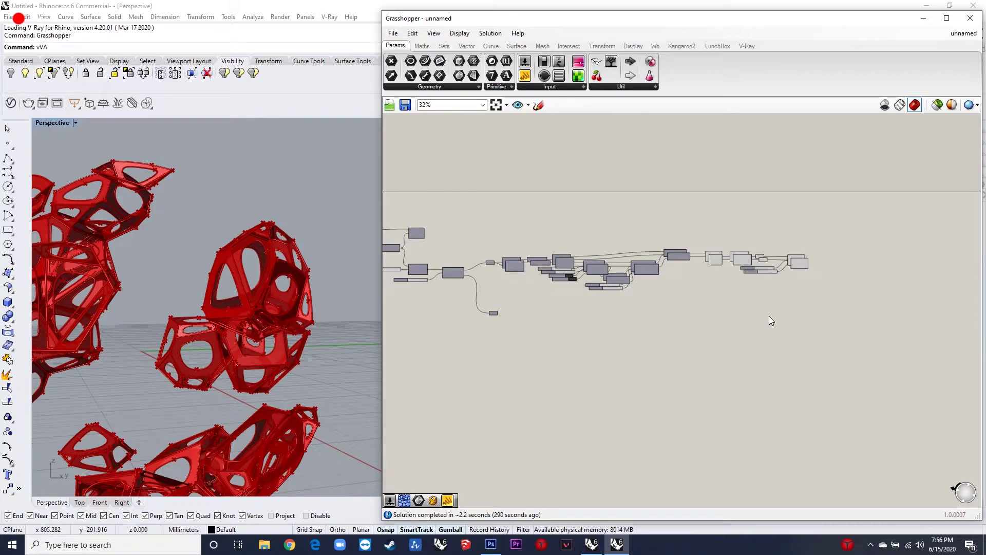
key(ctrl+z)
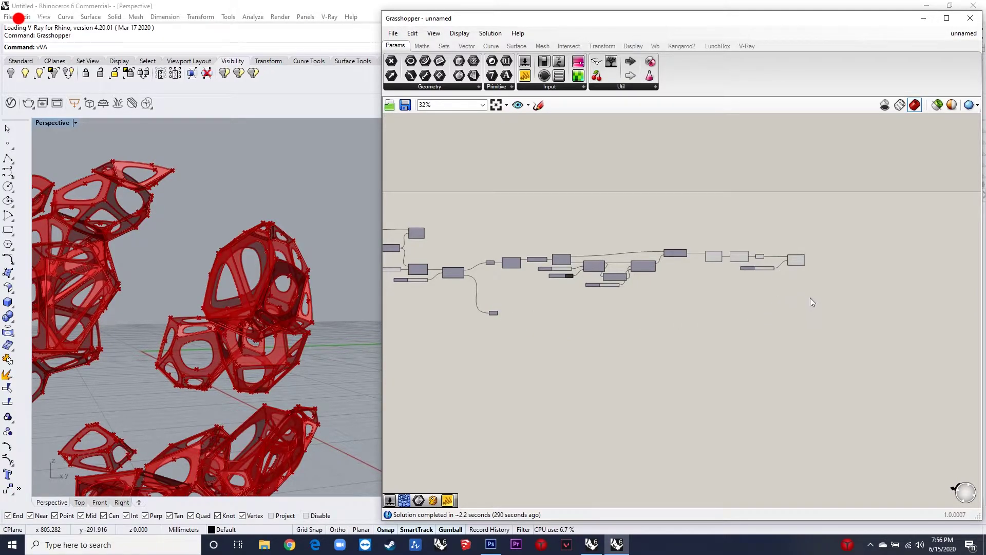
- Duplicate the chain from Deconstruct Brep through Pipe below the original and connect the List B Brep parameter to the copy's Deconstruct Brep
scroll(799, 270, up, 3)
drag(873, 294, 424, 226)
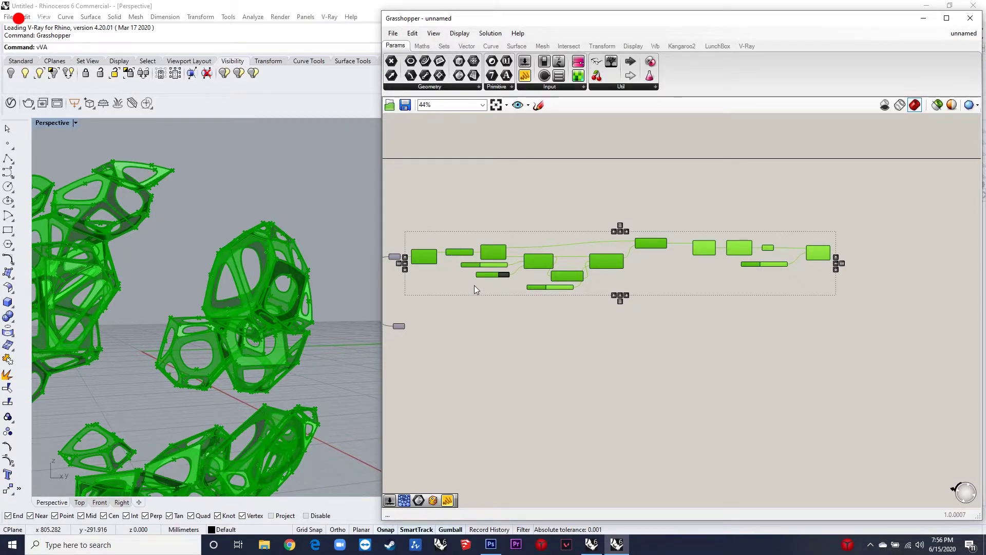
scroll(671, 270, down, 2)
click(555, 375)
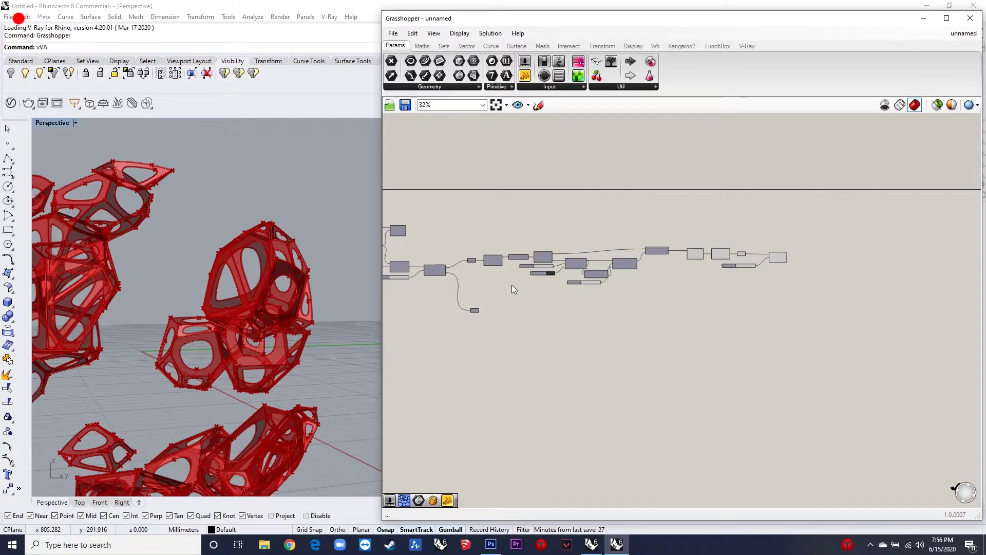
key(ctrl+v)
scroll(523, 263, up, 4)
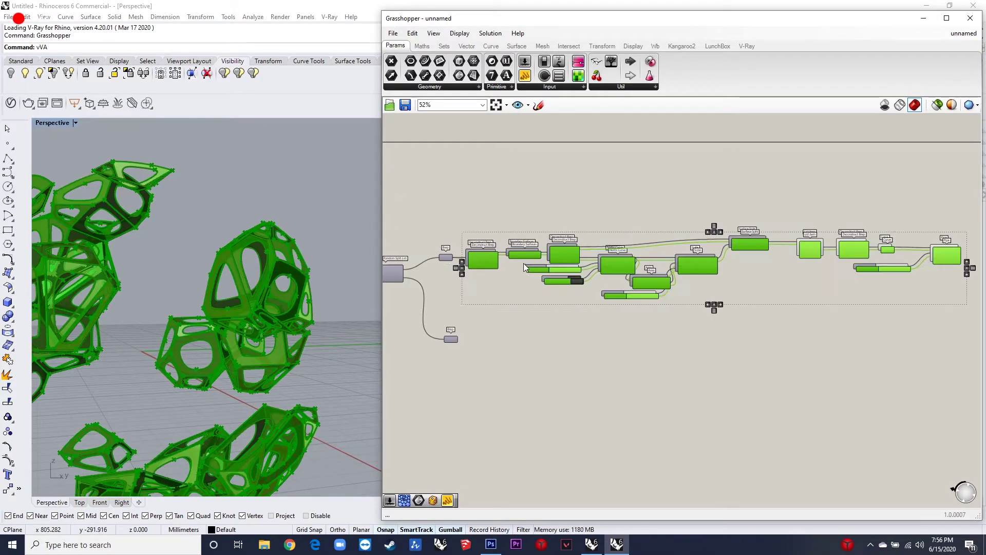
drag(486, 263, 509, 363)
scroll(510, 366, up, 3)
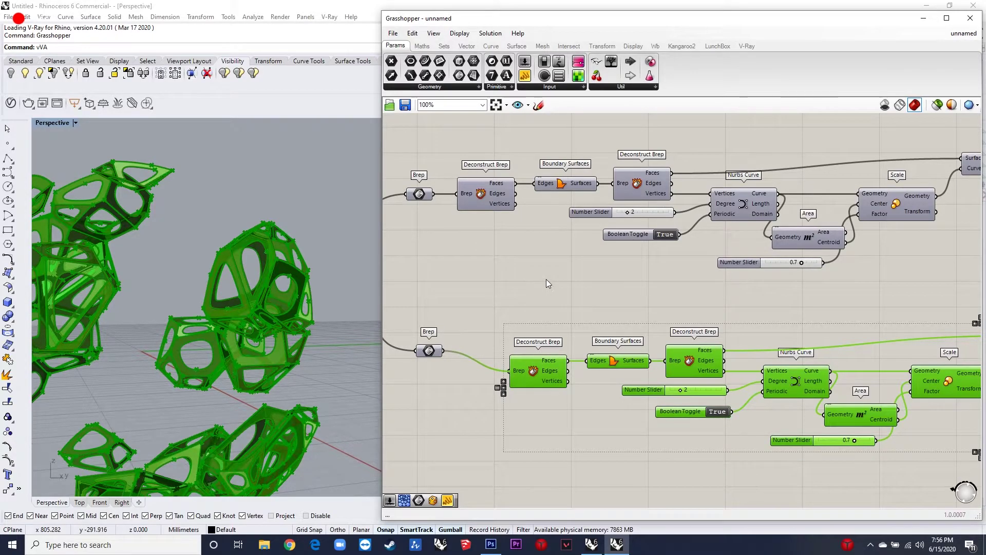
scroll(538, 277, down, 2)
scroll(278, 285, down, 6)
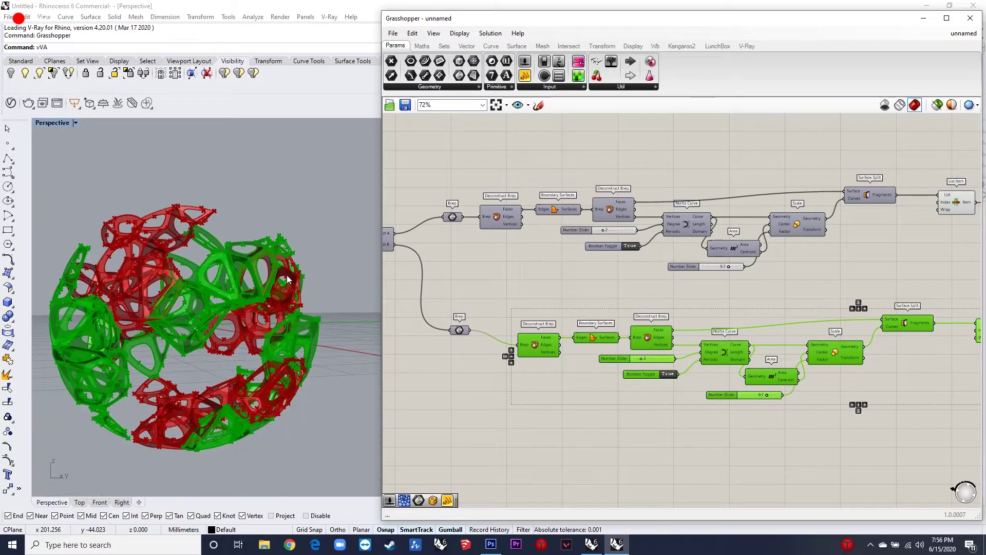
scroll(586, 281, down, 5)
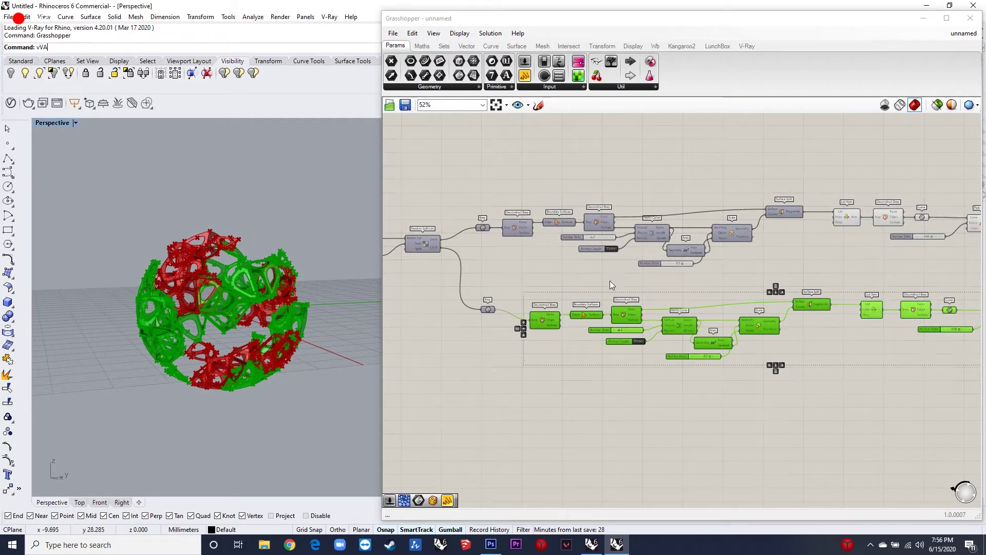
- Add a Custom Preview component beside the List A chain's Pipe and connect the Pipe output to its Geometry input
scroll(857, 284, up, 4)
scroll(843, 288, down, 1)
click(790, 225)
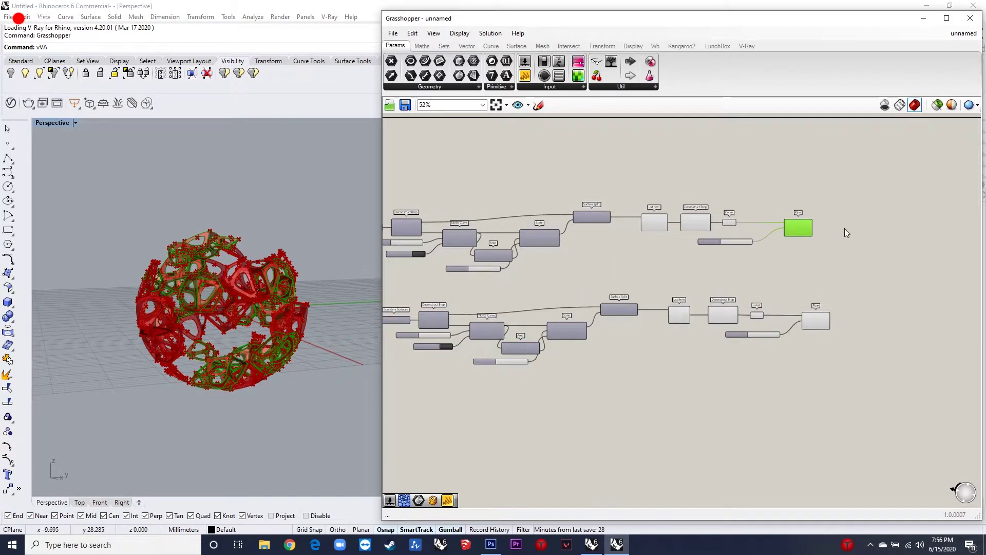
scroll(832, 226, up, 3)
double_click(871, 238)
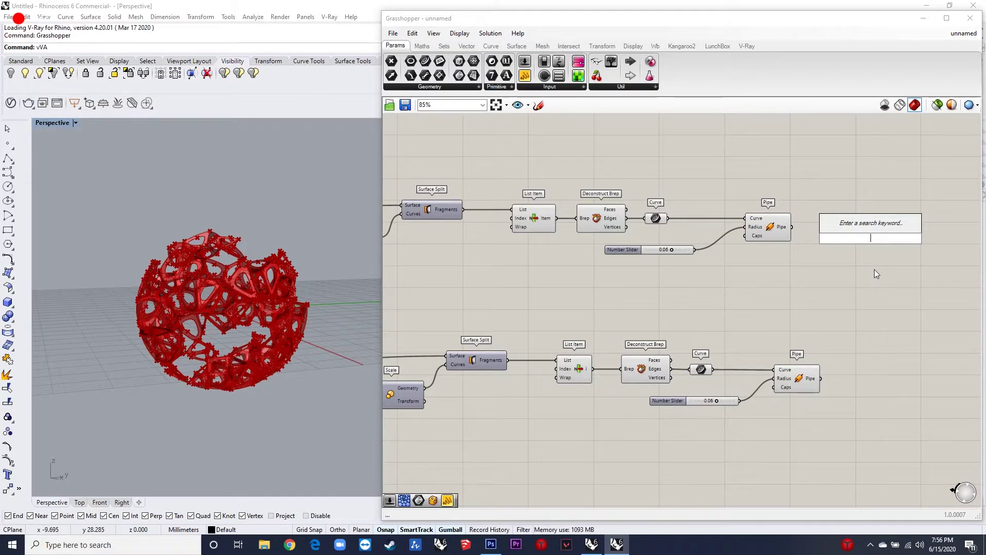
text(custom previe)
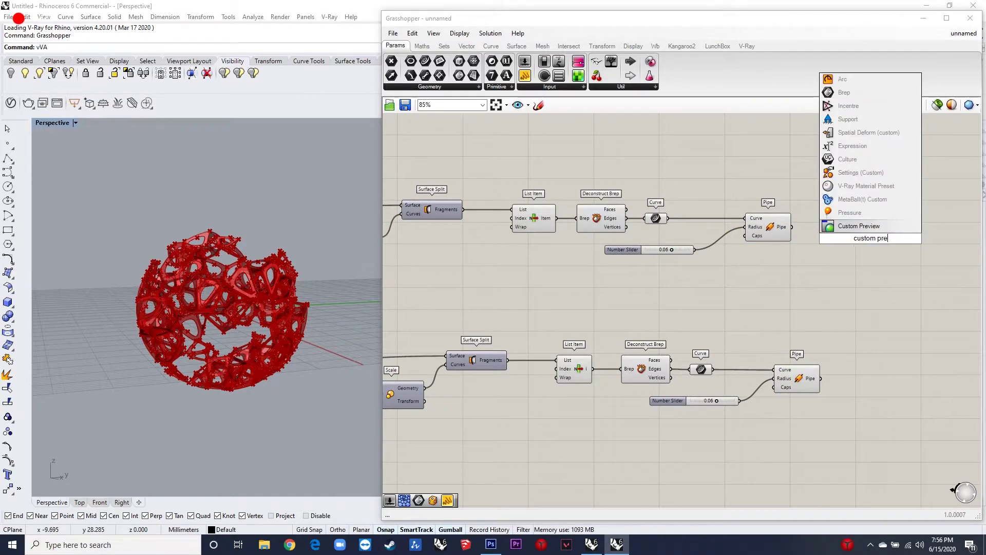
key(Return)
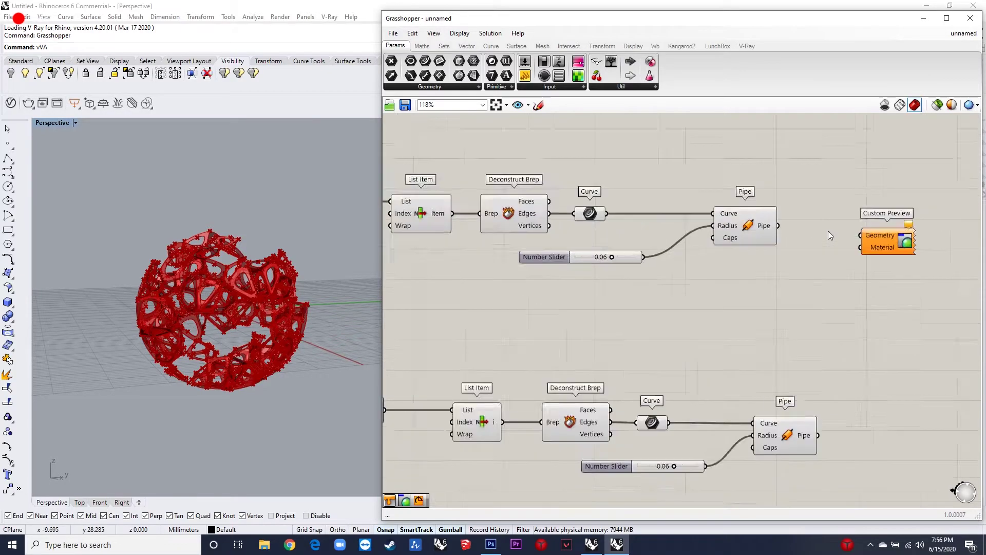
scroll(828, 230, up, 2)
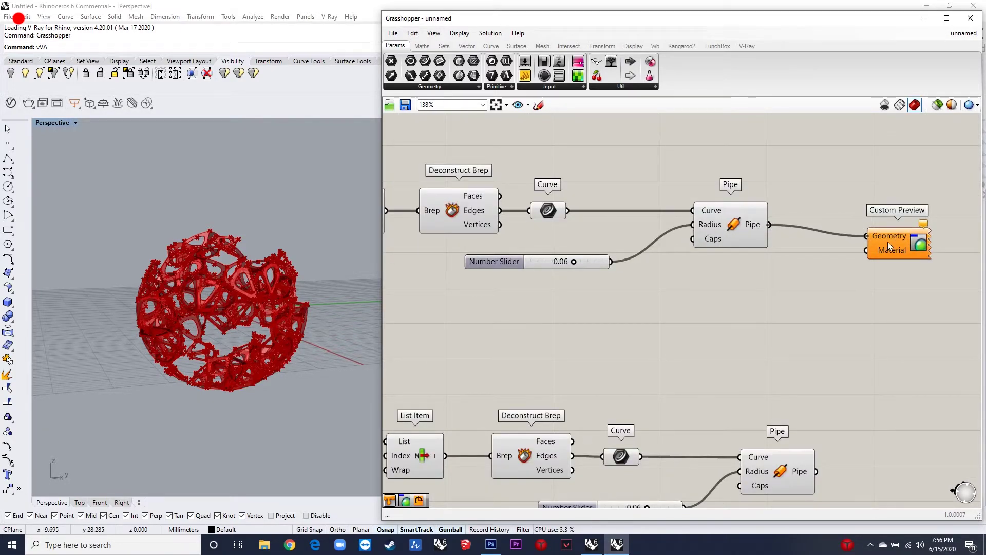
drag(892, 242, 910, 230)
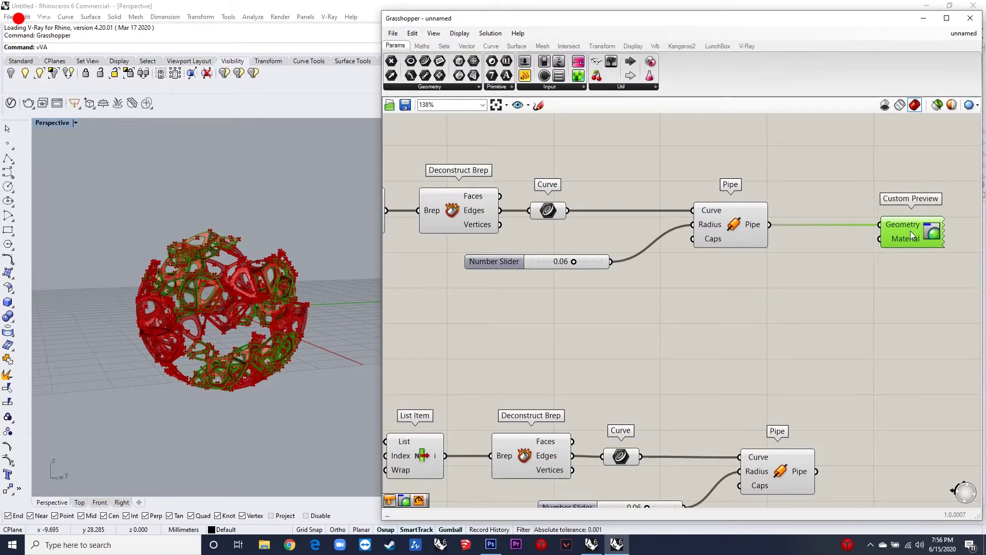
- Add a Colour Swatch below the List A chain's Custom Preview and connect it to the Material input
double_click(843, 282)
text(color swatc)
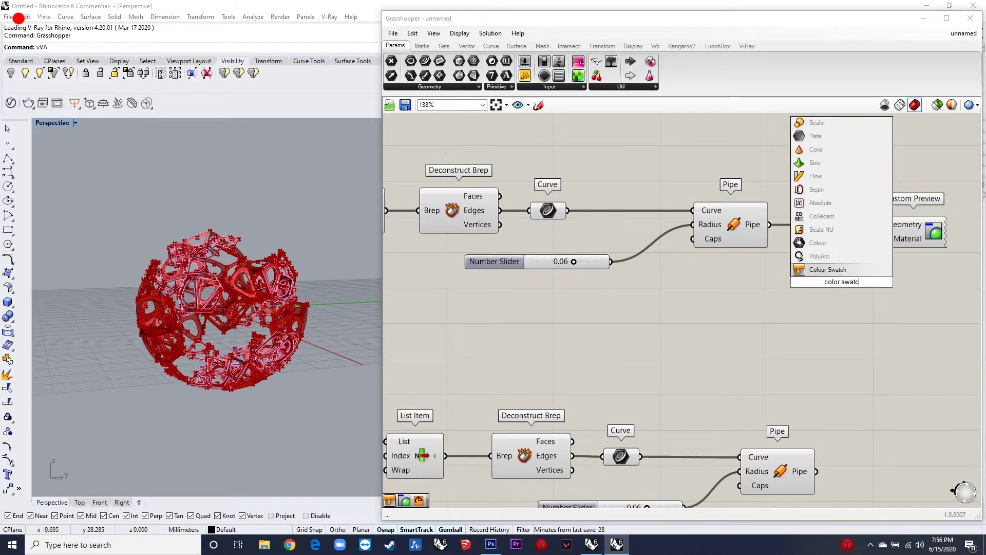
click(843, 271)
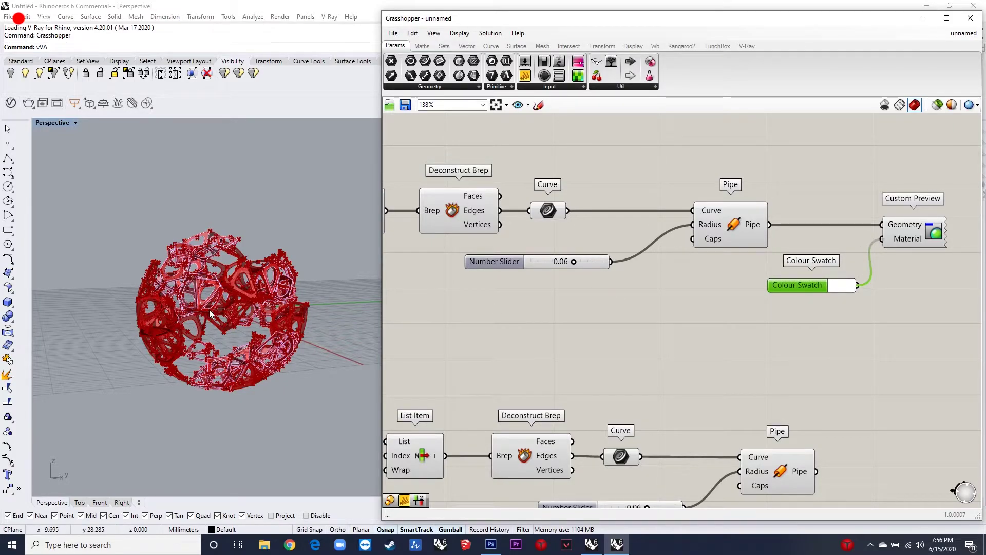
scroll(218, 311, up, 5)
scroll(269, 337, down, 1)
scroll(223, 317, down, 2)
click(838, 368)
scroll(753, 283, down, 2)
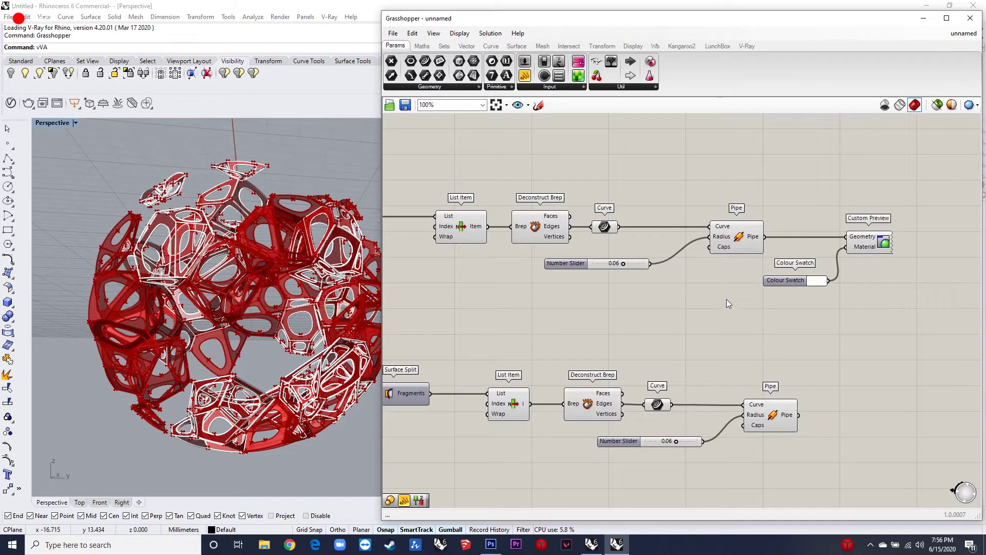
- Turn off the viewport preview of the List A components from List Item through Pipe, including the radius slider
scroll(727, 299, down, 4)
drag(729, 299, 564, 245)
middle_click(577, 249)
click(607, 220)
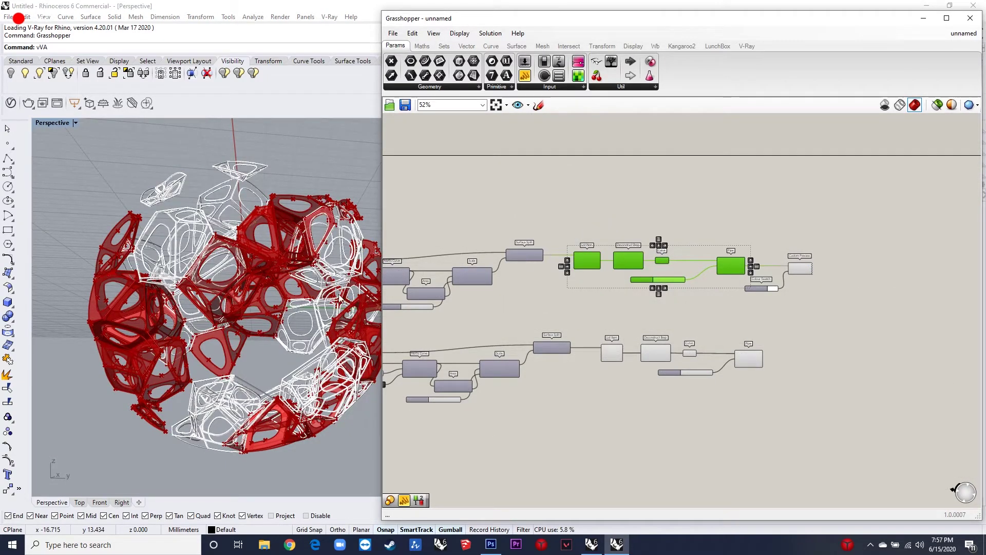
right_drag(339, 294, 334, 315)
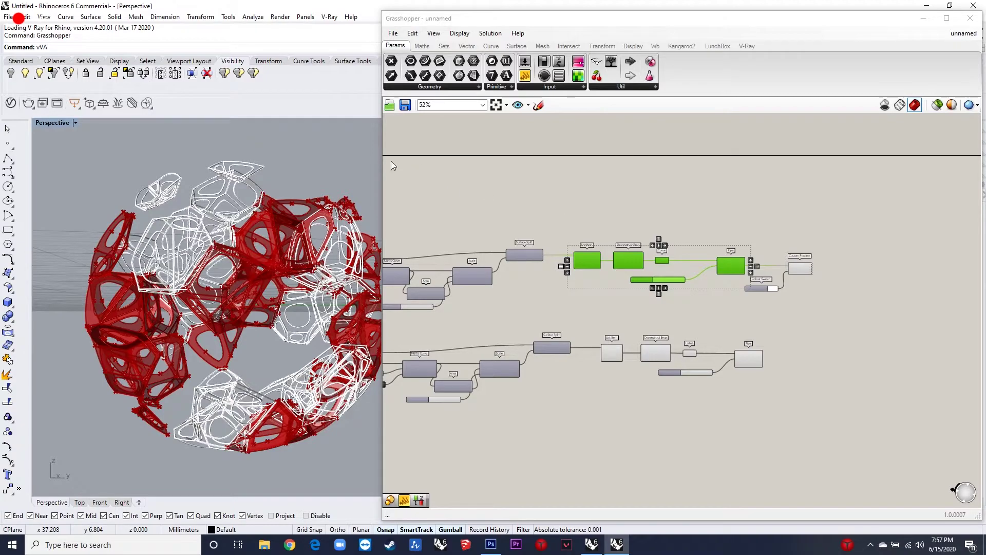
scroll(806, 270, up, 5)
click(809, 268)
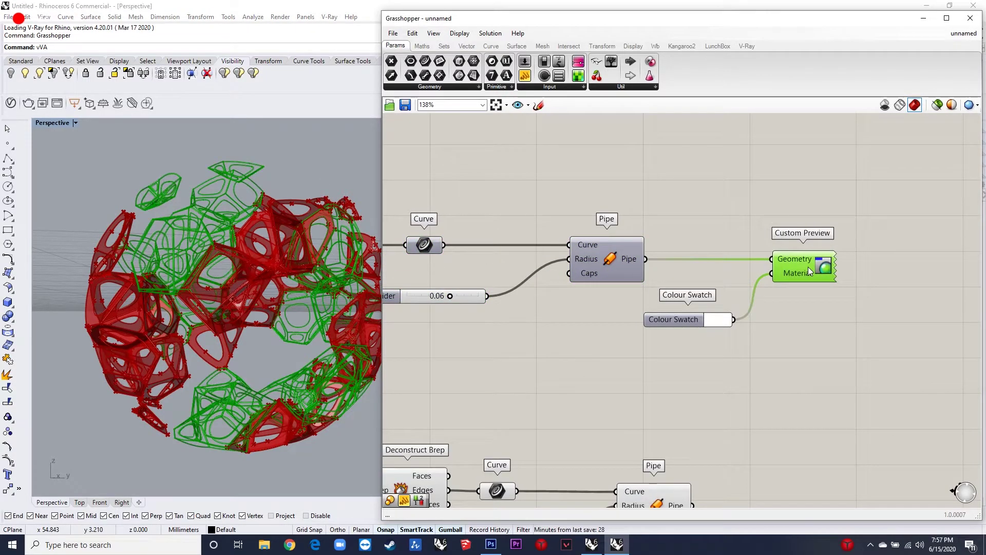
scroll(639, 278, down, 2)
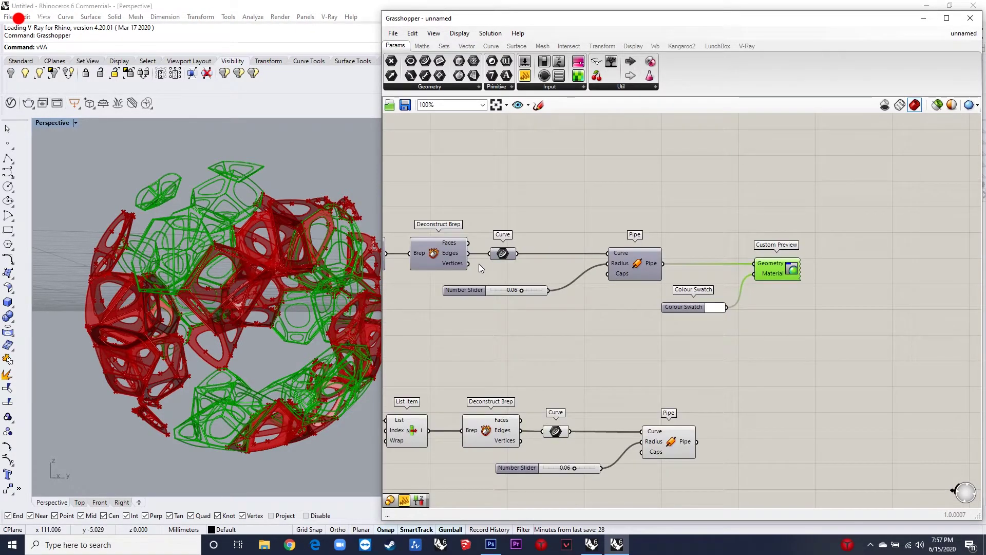
- Turn the preview of the List A chain's List Item back on
click(502, 254)
scroll(579, 310, down, 3)
scroll(540, 255, up, 3)
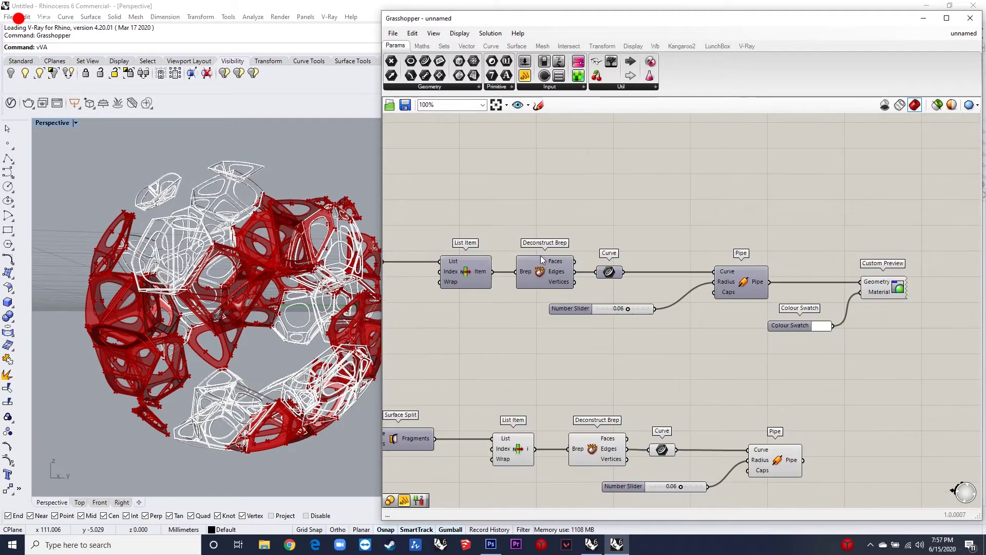
click(461, 267)
middle_click(463, 266)
click(480, 246)
click(473, 329)
mouse_move(314, 319)
right_down()
mouse_move(303, 324)
mouse_move(329, 360)
mouse_move(320, 325)
mouse_move(308, 321)
mouse_move(334, 334)
mouse_move(325, 331)
right_up()
scroll(797, 254, down, 3)
scroll(801, 406, up, 2)
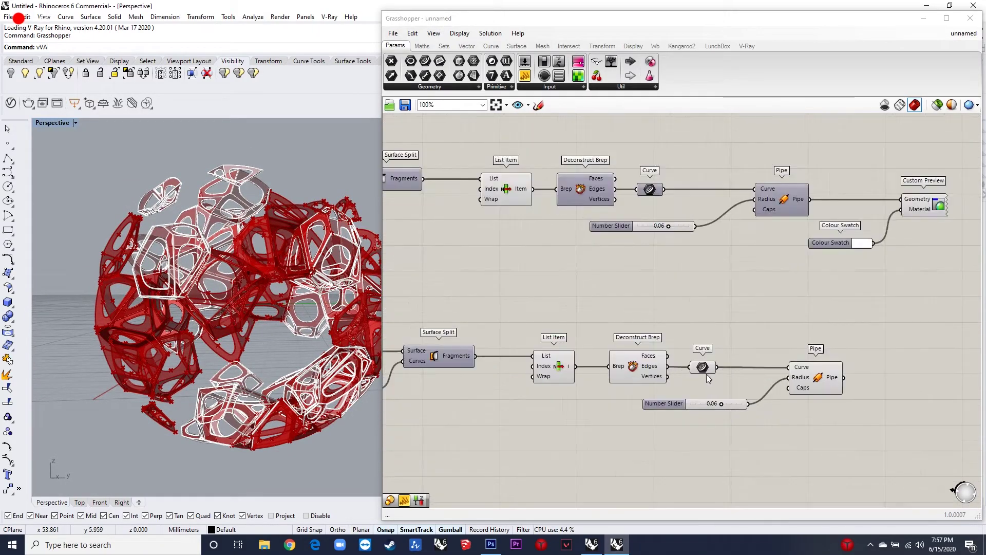
- Add a Custom Preview component beside the List B chain's Pipe and connect the Pipe output to its Geometry input
double_click(860, 354)
text(custom previ)
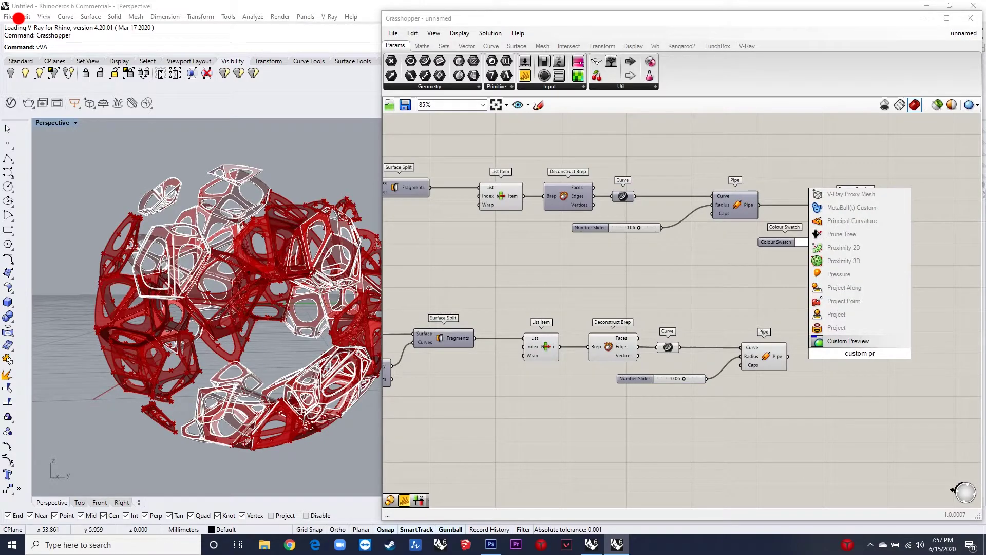
key(Return)
scroll(780, 361, up, 2)
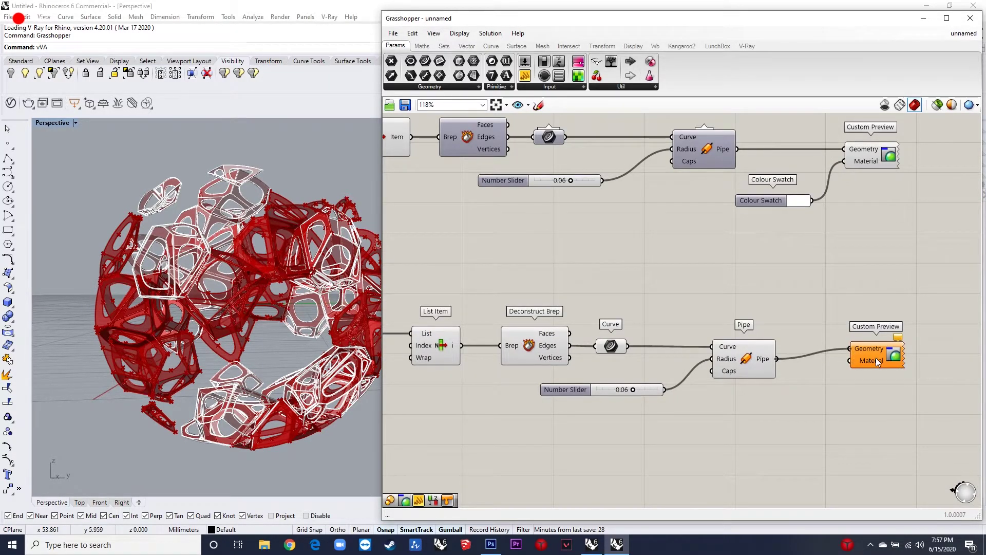
drag(876, 354, 905, 365)
- Add a Colour Swatch set to a teal blue and connect it to the Material input of the List B Custom Preview
double_click(791, 421)
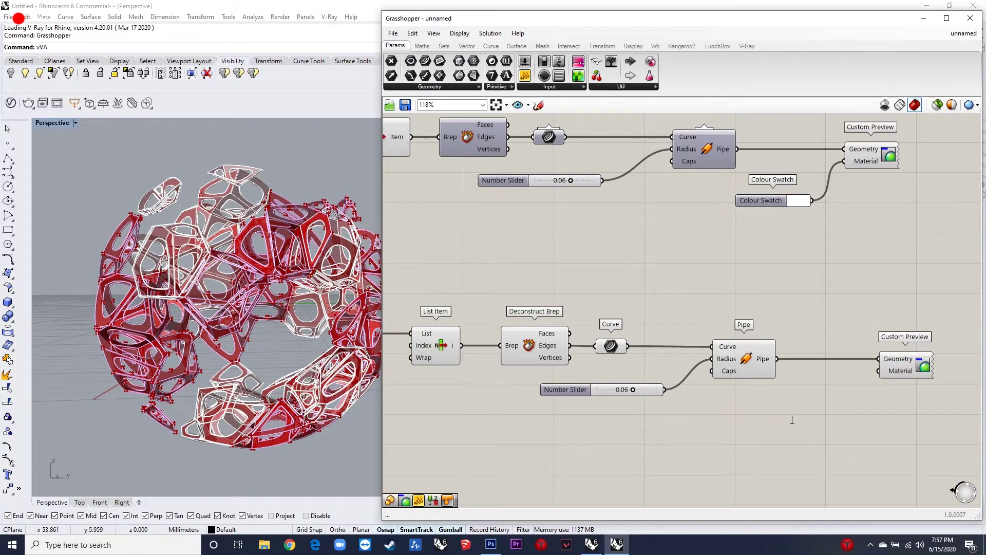
text(color swatc)
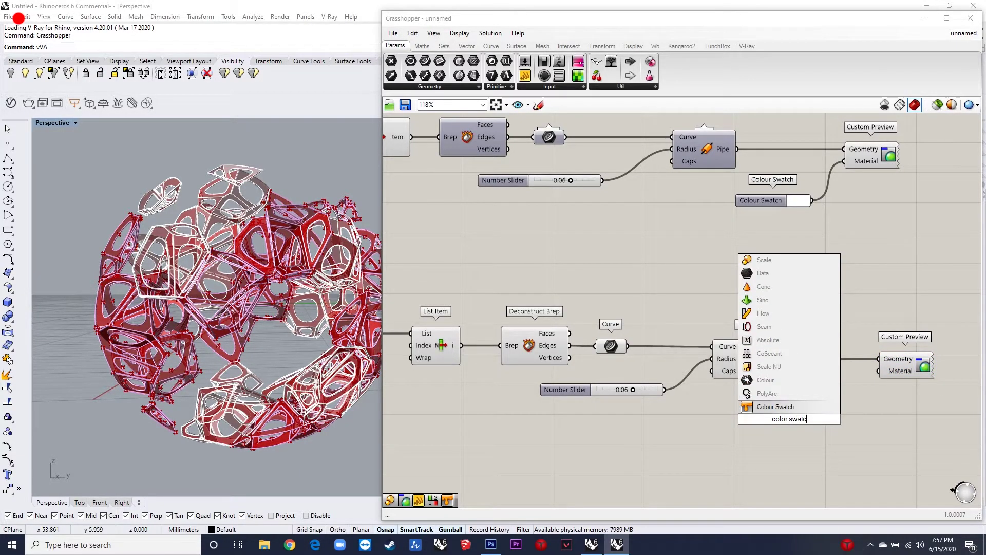
text(h)
key(Return)
click(817, 419)
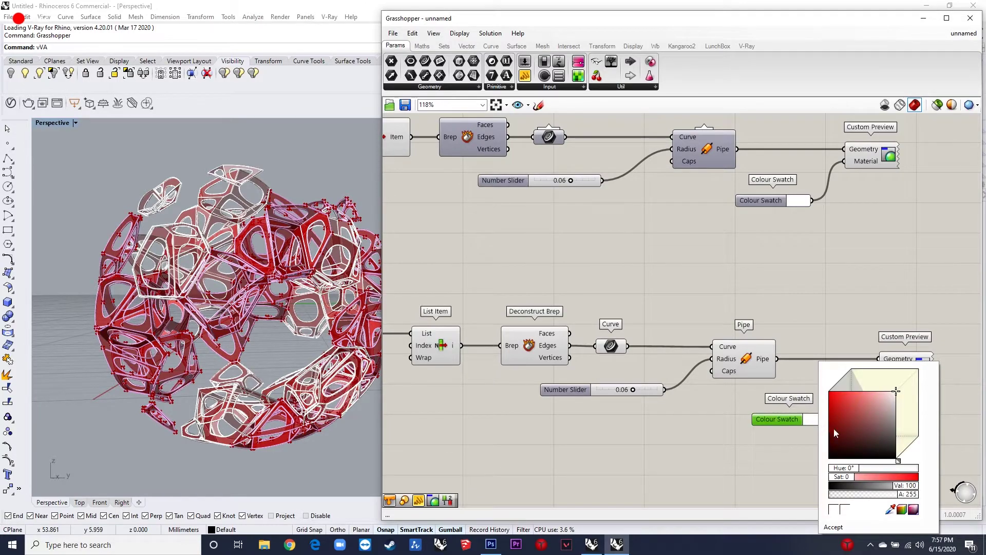
mouse_move(899, 397)
mouse_down()
mouse_move(873, 422)
mouse_move(881, 426)
mouse_up()
drag(861, 467, 884, 473)
drag(893, 412, 869, 398)
click(794, 460)
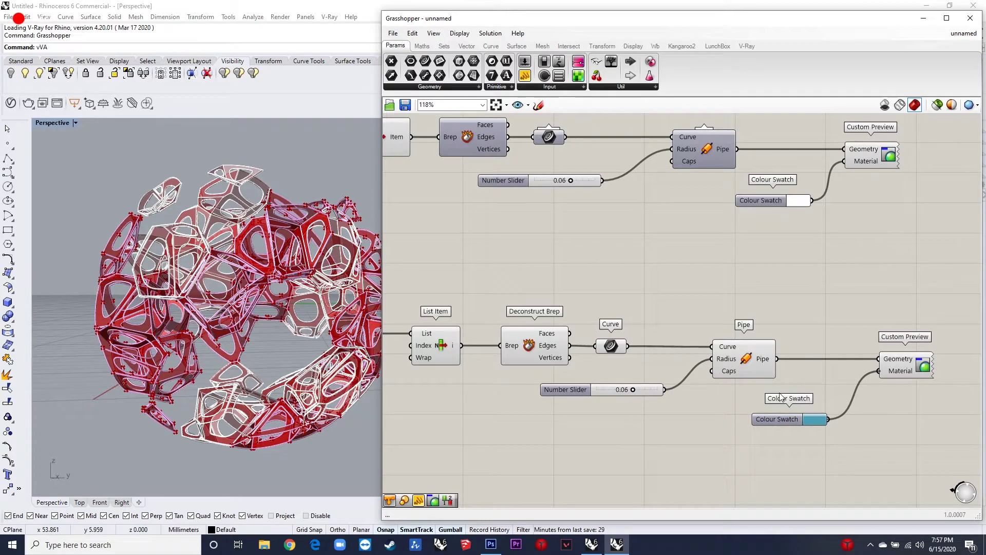
- Turn off the preview of the List B components from Deconstruct Brep through Pipe
scroll(714, 369, down, 3)
drag(756, 428, 594, 326)
middle_click(597, 327)
click(633, 300)
click(574, 430)
- Examine the coloured cell groups in the viewport and trace the definition back to the Solid Intersection component
scroll(600, 321, down, 3)
scroll(636, 304, up, 1)
right_drag(255, 336, 288, 342)
scroll(704, 334, down, 5)
scroll(578, 273, up, 5)
double_click(680, 282)
scroll(760, 262, down, 3)
click(788, 266)
scroll(547, 308, up, 3)
scroll(547, 310, up, 4)
scroll(809, 264, down, 4)
scroll(584, 295, up, 4)
scroll(684, 278, down, 4)
scroll(498, 301, up, 4)
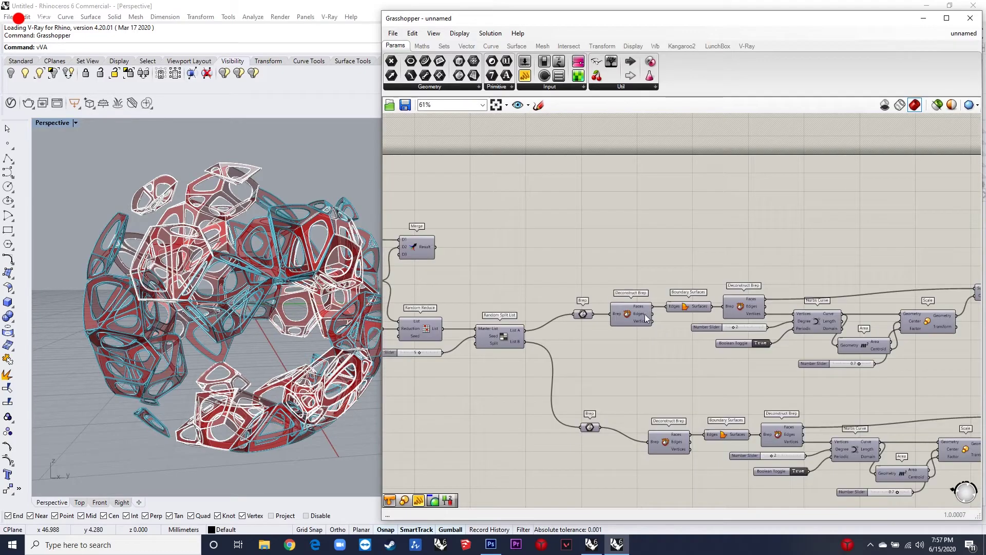
scroll(815, 298, down, 4)
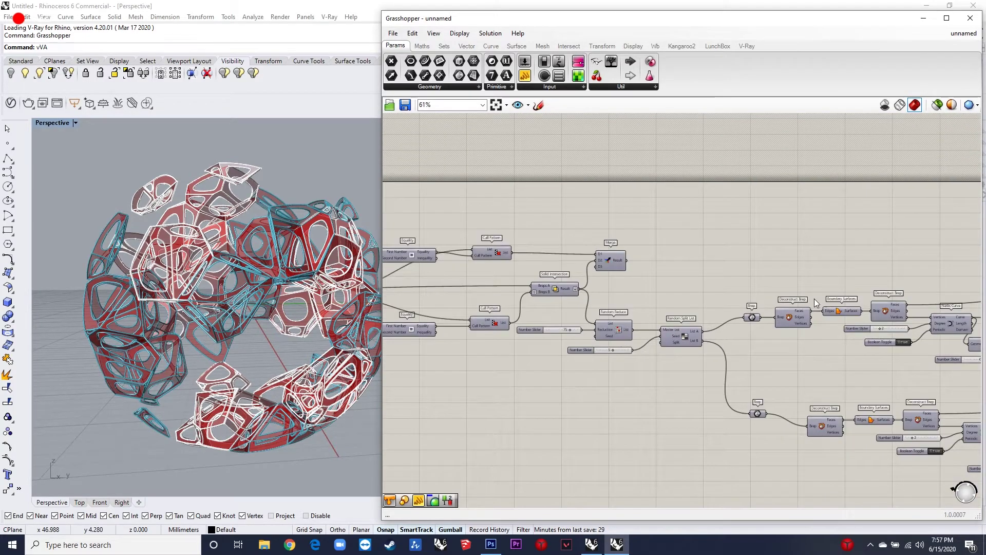
scroll(654, 292, up, 3)
- Show the Solid Intersection result in the viewport for inspection and hide its preview again
click(499, 295)
middle_click(492, 296)
click(509, 277)
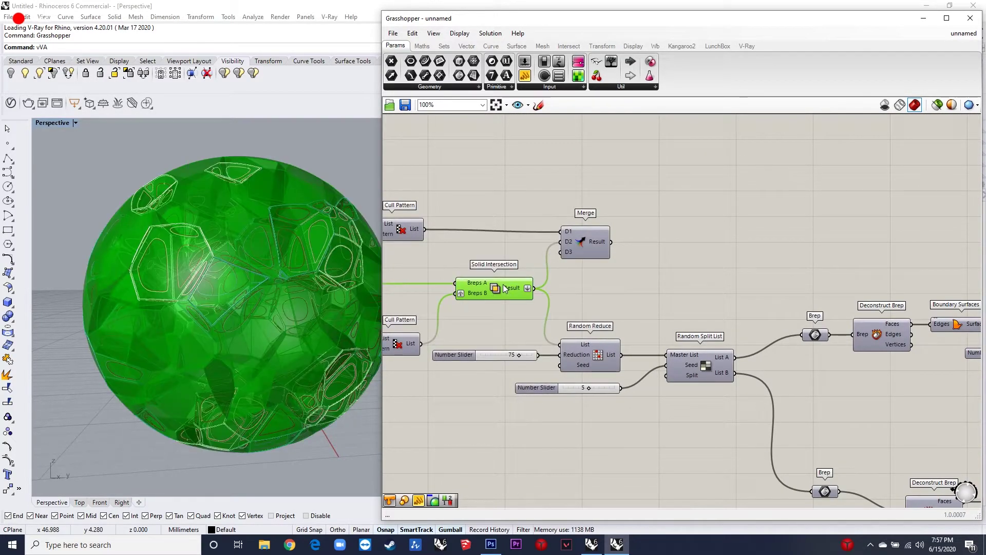
middle_click(501, 283)
click(533, 256)
click(683, 191)
- Add a Deconstruct Brep component above Merge and connect the Solid Intersection Result to its Brep input
double_click(683, 195)
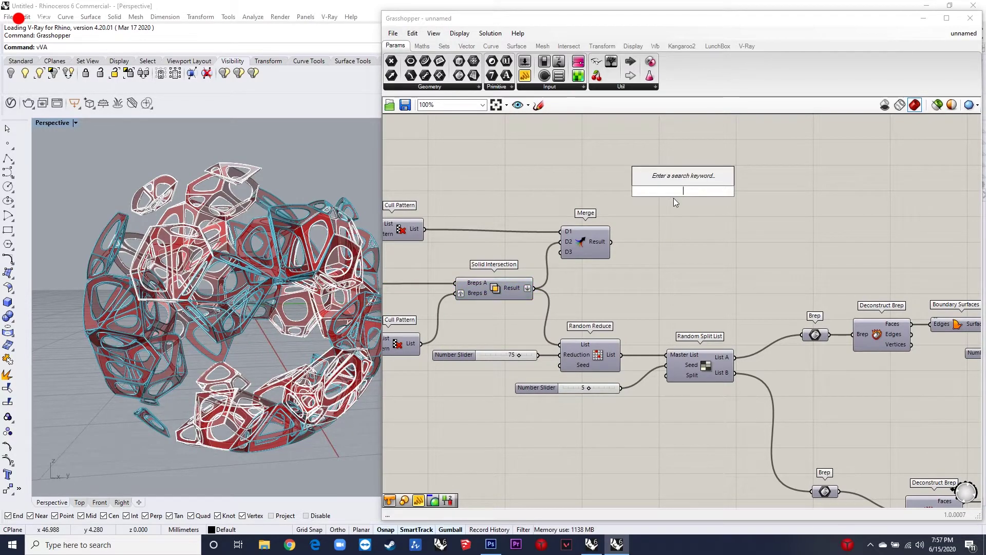
text(deconstruct bnr)
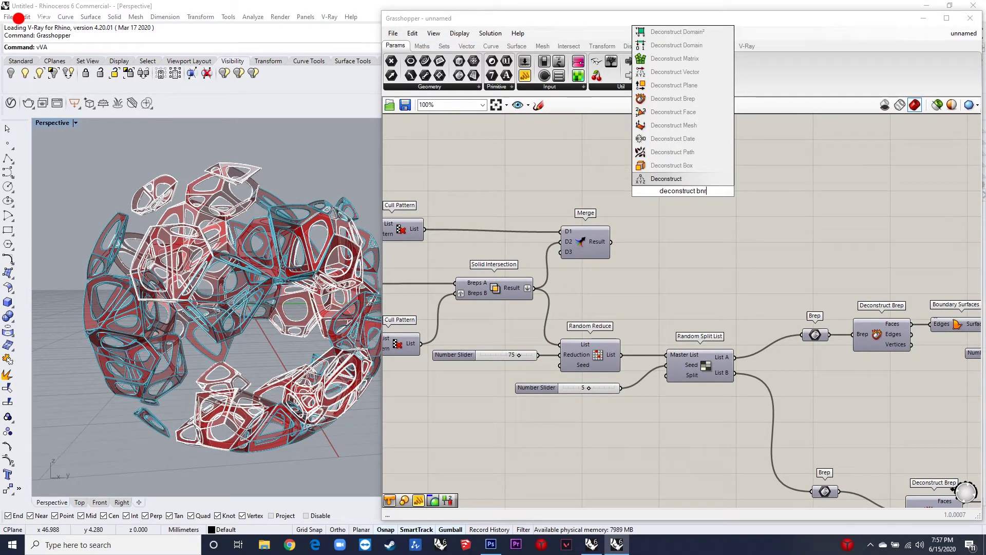
text(ep)
key(Return)
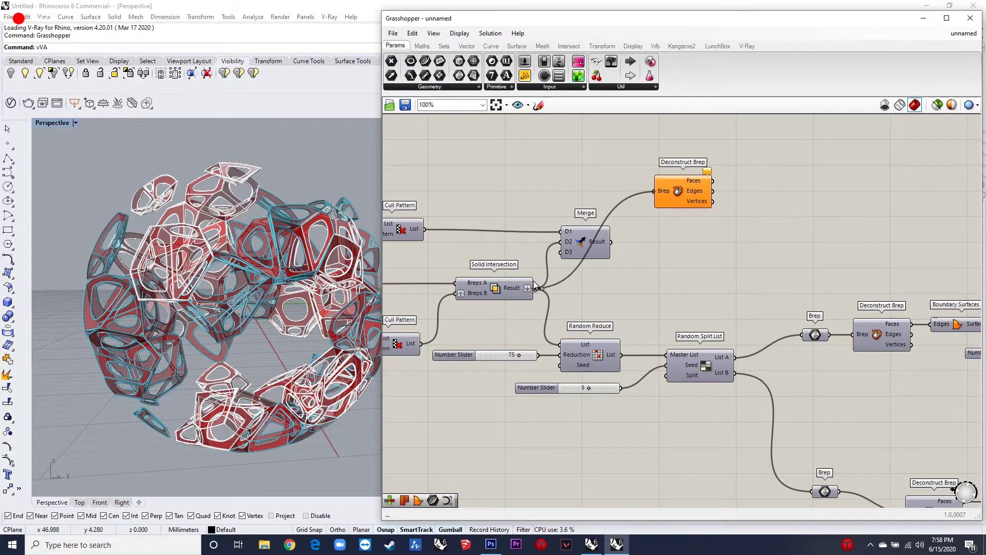
drag(534, 281, 535, 285)
drag(695, 190, 722, 185)
scroll(821, 182, up, 1)
click(769, 184)
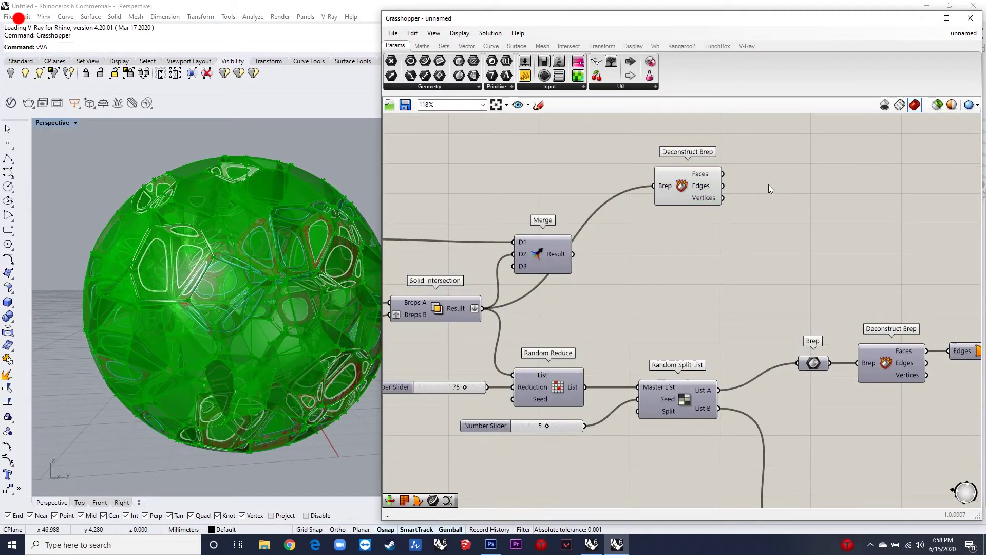
- Add a Curve parameter beside the new Deconstruct Brep and connect the Edges output to it
double_click(769, 189)
text(curve)
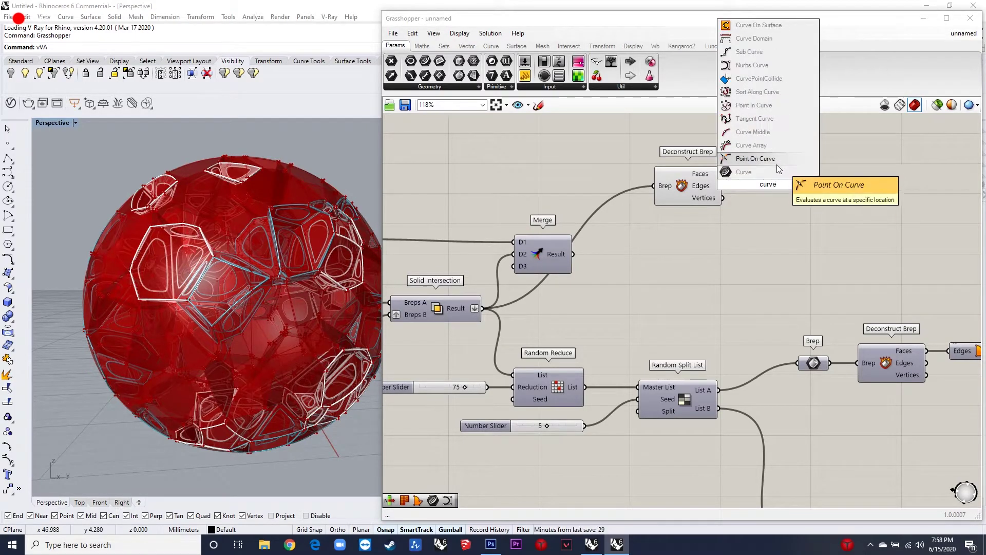
click(773, 160)
drag(770, 189, 805, 189)
- Turn off the preview of the new Deconstruct Brep and inspect the cell edge curves in the viewport
drag(748, 246, 670, 162)
middle_click(686, 173)
click(715, 142)
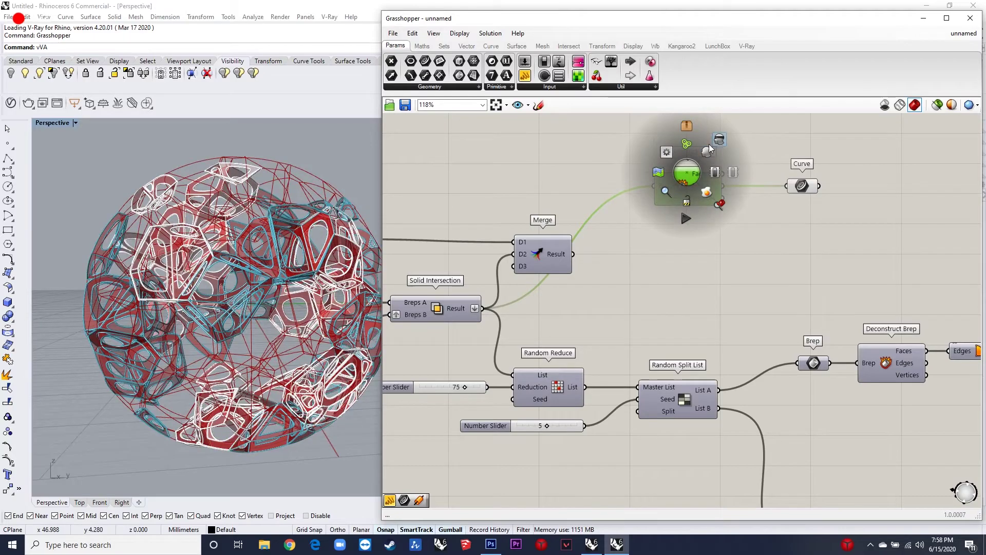
scroll(231, 172, up, 2)
scroll(685, 203, down, 3)
right_drag(226, 355, 318, 354)
scroll(710, 227, down, 4)
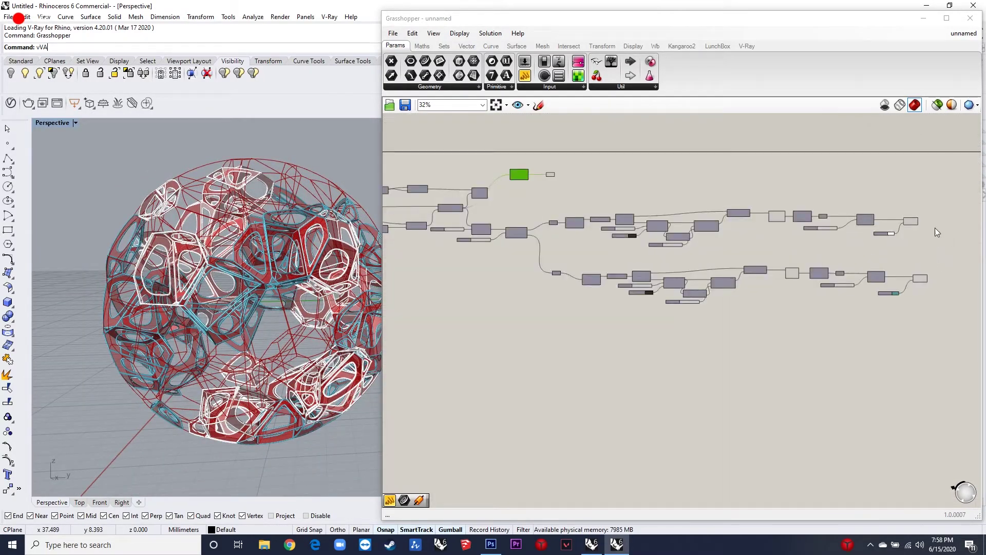
- Add a Pipe component beside the Curve parameter that holds the Solid Intersection edges
scroll(922, 227, up, 5)
drag(897, 269, 801, 208)
click(908, 293)
scroll(619, 206, down, 4)
scroll(579, 222, up, 6)
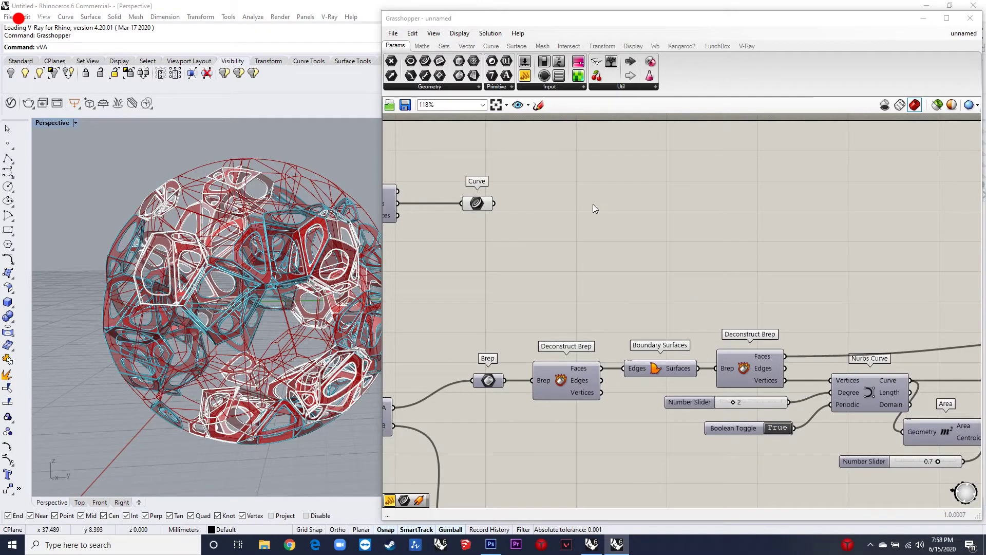
double_click(592, 205)
text(pipe)
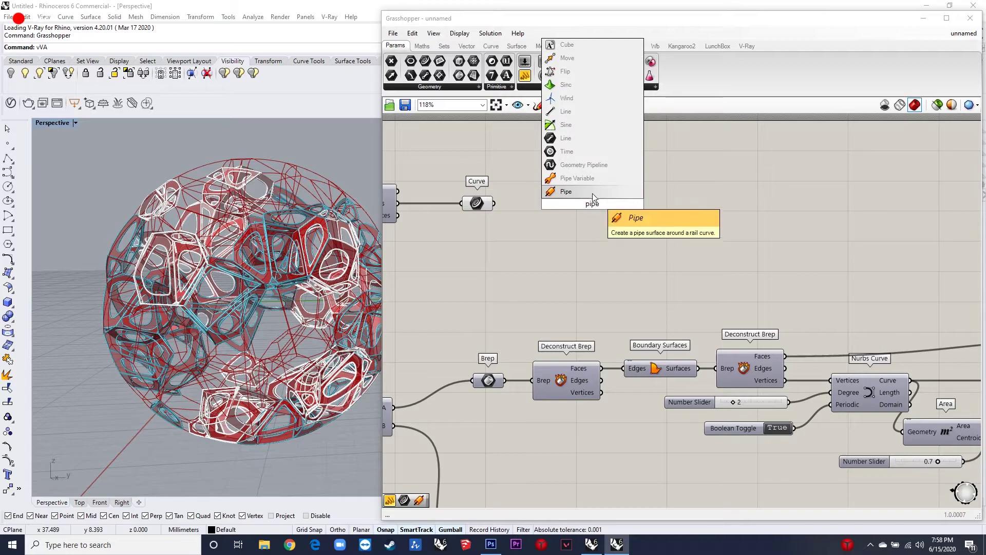
click(593, 195)
- Add a number slider set to 0.6 for the new Pipe's Radius input and connect the Curve parameter to its Curve input
double_click(503, 242)
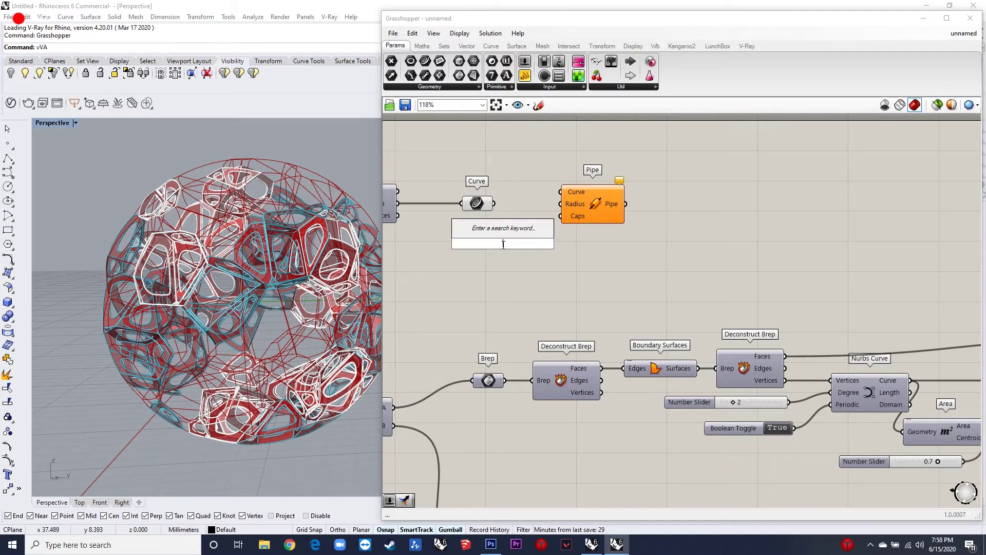
text(0.6)
key(Return)
scroll(519, 245, up, 3)
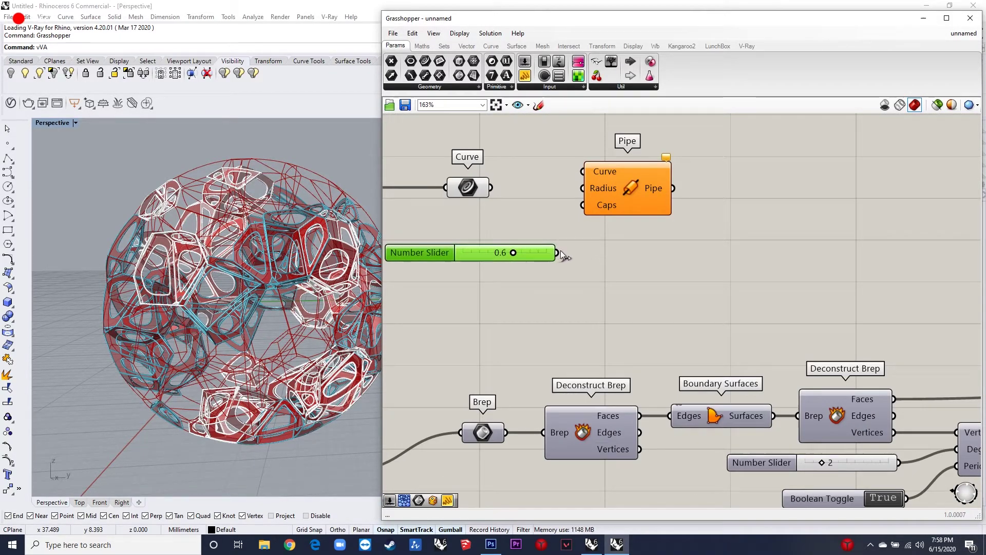
drag(596, 191, 635, 195)
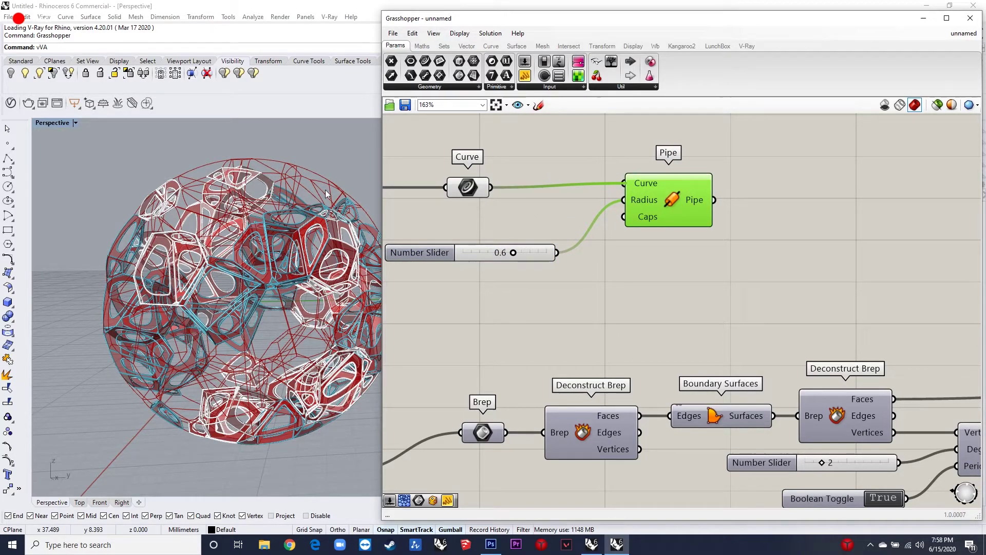
scroll(319, 165, up, 5)
scroll(728, 223, down, 2)
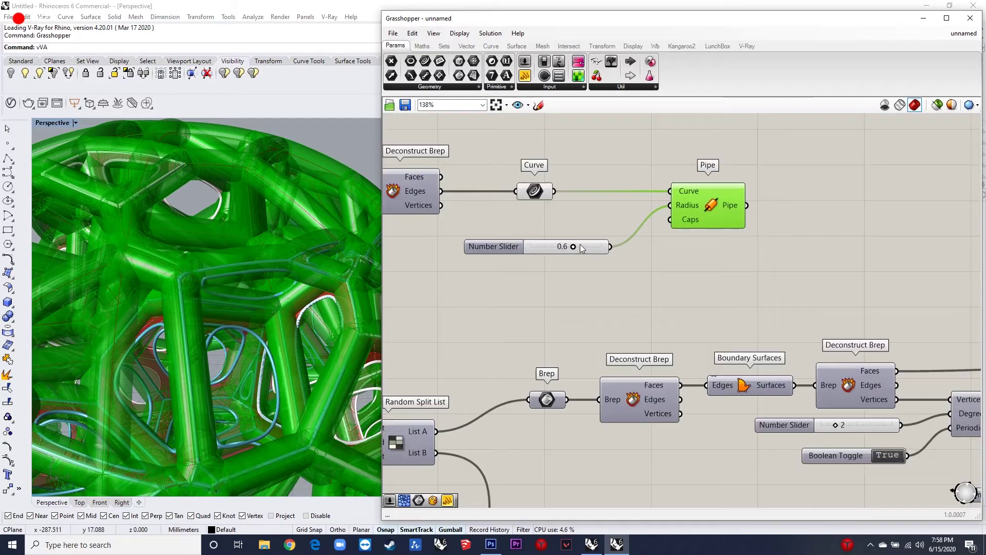
- Compare the new Pipe's radius slider with the sliders feeding the List A and List B Pipes
scroll(513, 236, down, 1)
scroll(284, 245, down, 3)
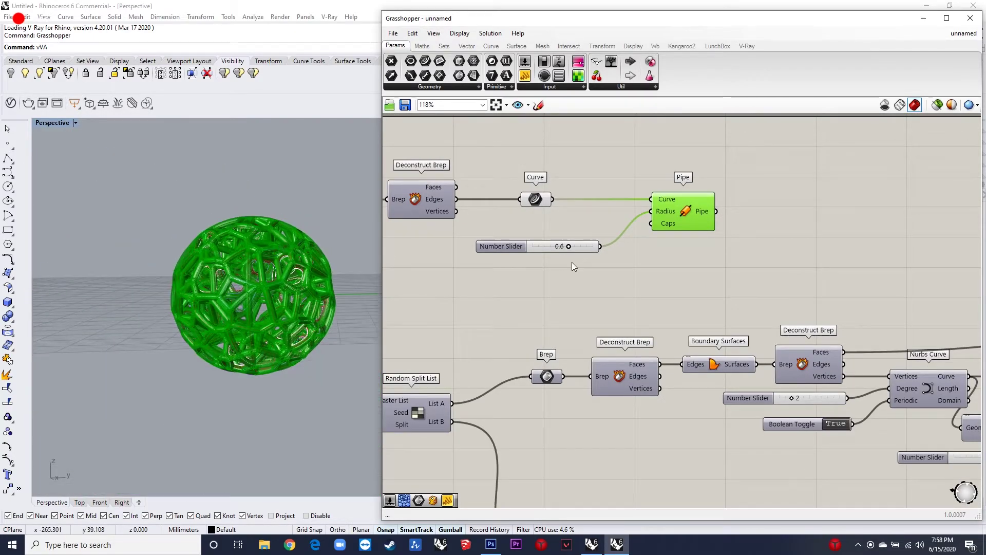
scroll(624, 251, up, 2)
drag(642, 280, 555, 247)
scroll(544, 266, down, 8)
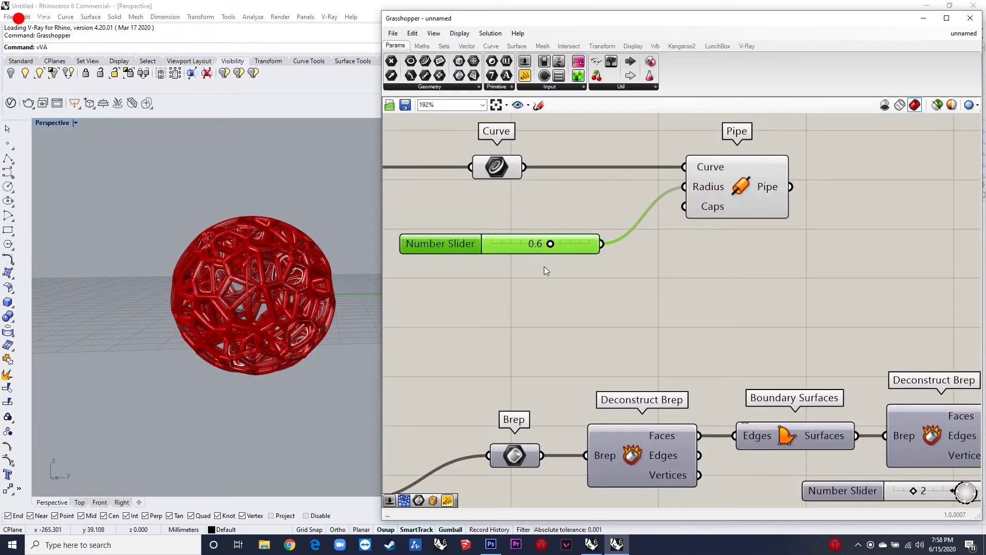
scroll(857, 309, up, 4)
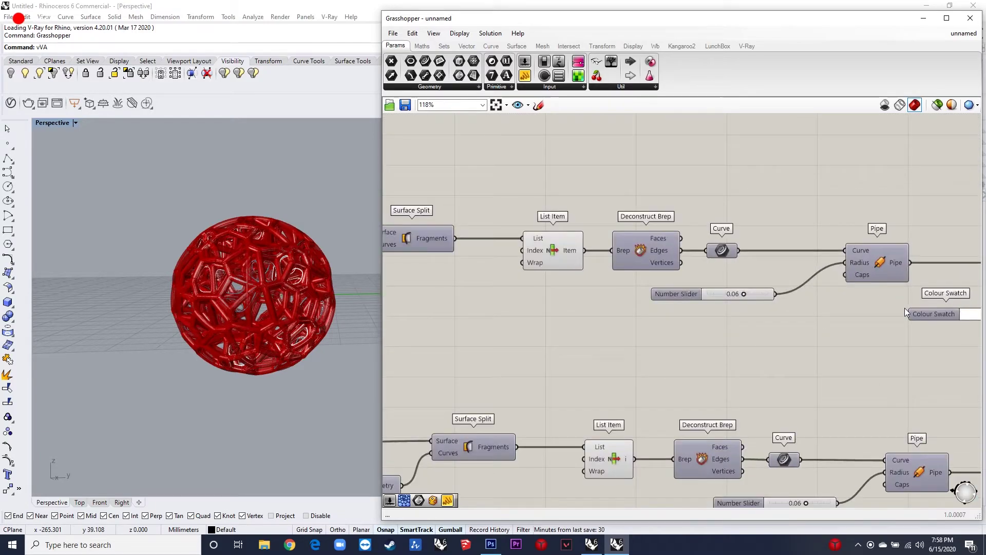
scroll(865, 306, down, 4)
scroll(587, 267, up, 2)
scroll(590, 270, up, 2)
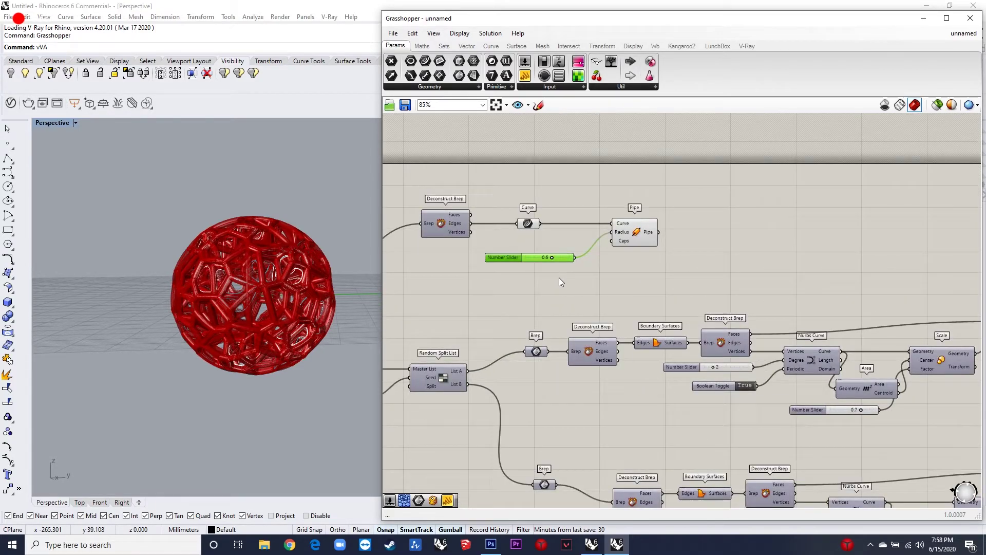
- Disconnect the Curve parameter from the new overall Pipe and delete the Pipe's 0.6 radius slider
scroll(557, 278, up, 1)
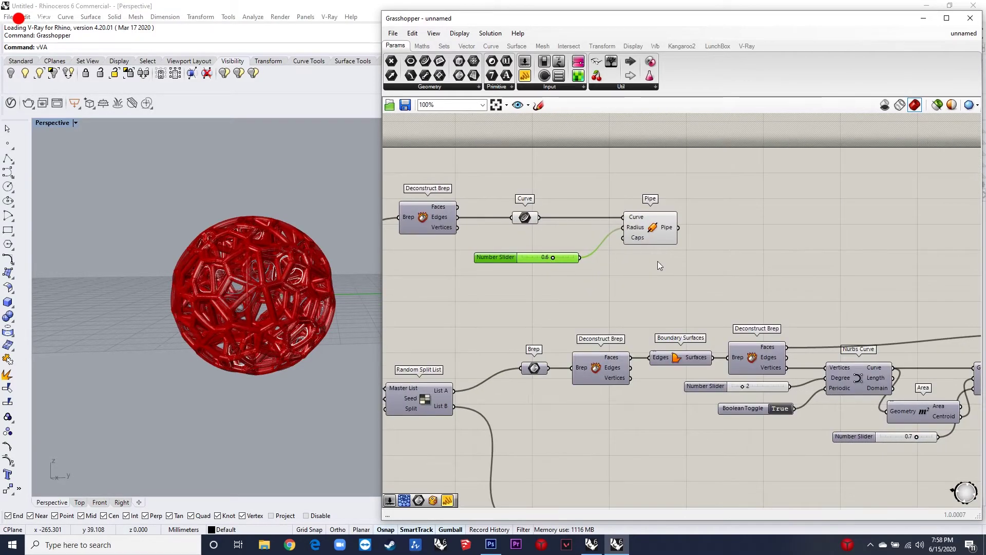
click(655, 259)
ctrl+drag(625, 217, 539, 219)
click(560, 255)
key(Delete)
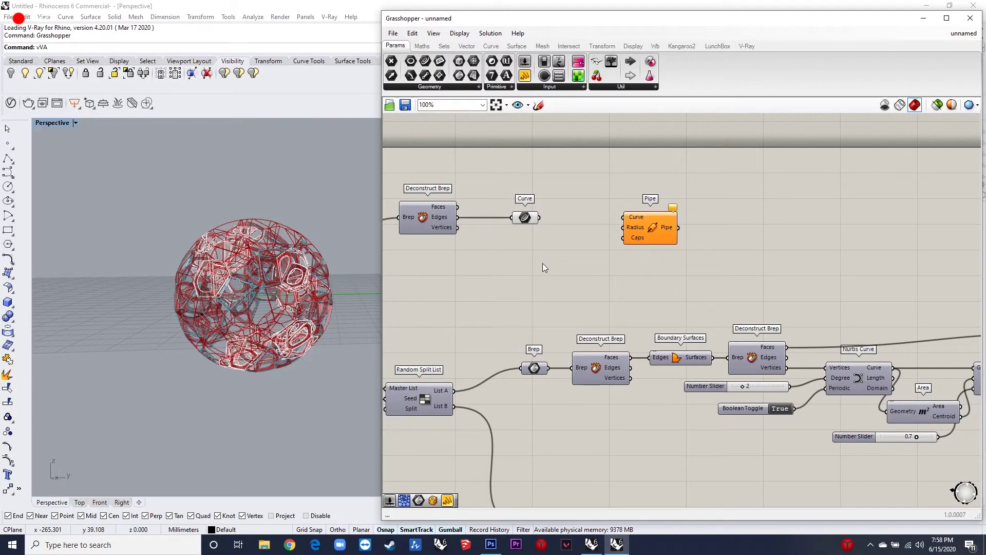
- Add a number slider set to 0.06 for the new Pipe's Radius and reconnect the Curve parameter to its Curve input
double_click(546, 271)
text(.06)
key(Return)
scroll(590, 266, up, 3)
drag(618, 272, 534, 192)
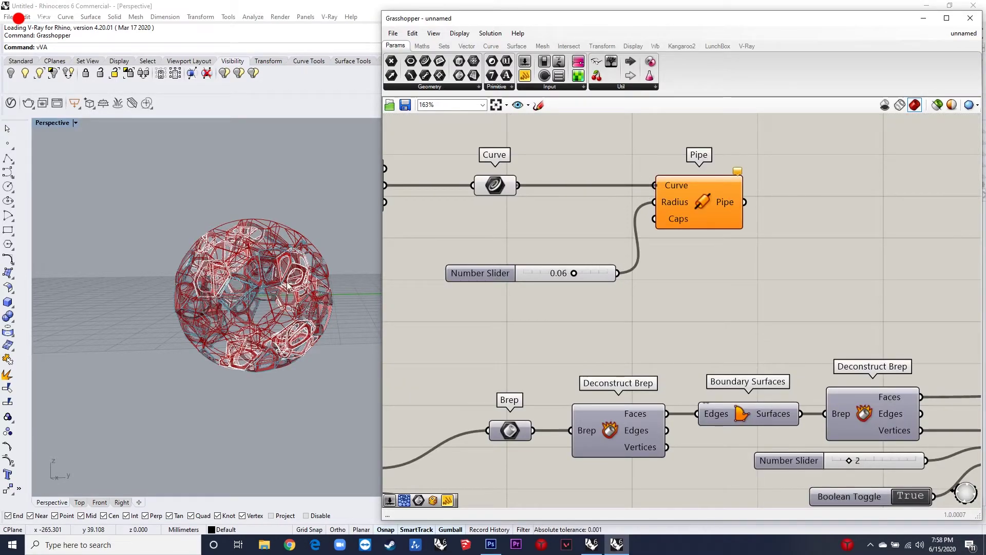
scroll(249, 290, up, 10)
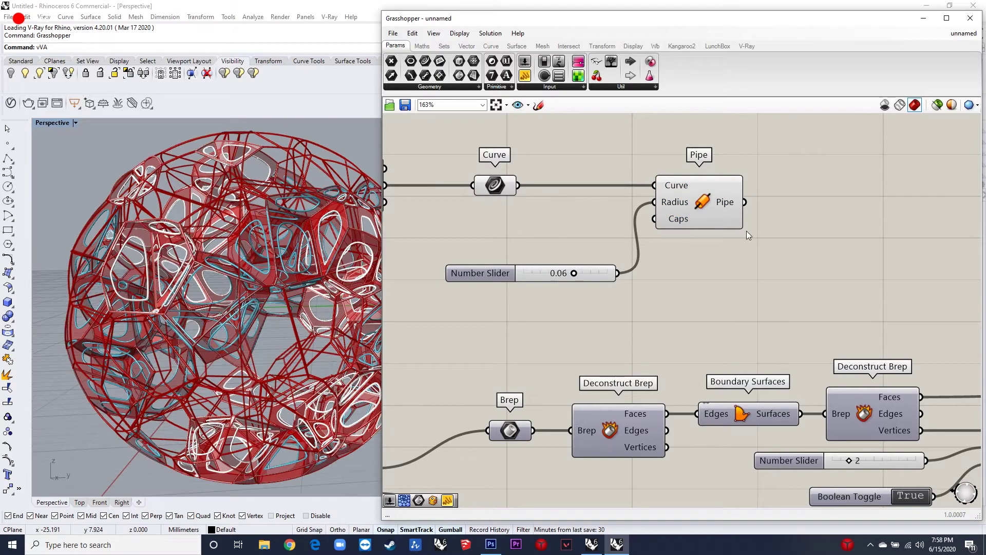
- Turn off the preview of the Curve parameter that feeds the overall framework Pipe
scroll(786, 230, down, 5)
click(759, 213)
scroll(791, 221, down, 3)
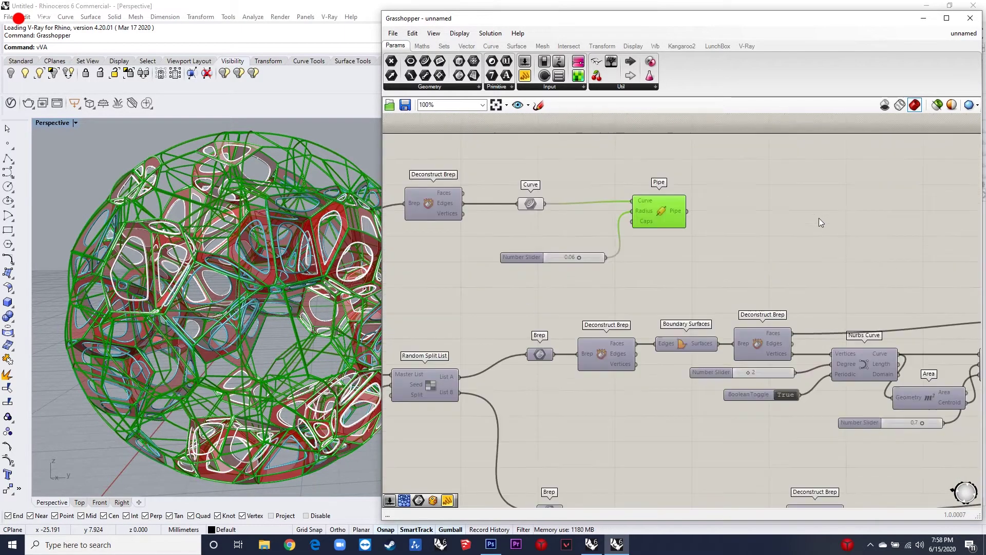
drag(647, 230, 574, 180)
click(556, 200)
scroll(554, 200, up, 3)
click(552, 200)
middle_click(554, 199)
click(573, 176)
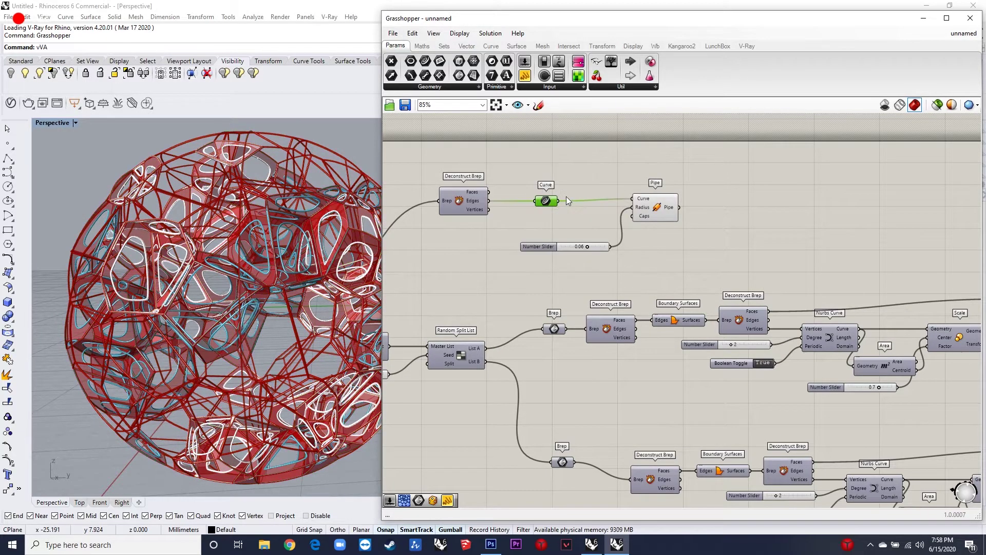
- Move the framework Pipe and its radius slider to the end of the definition, above the List A Pipe's Custom Preview
scroll(586, 204, down, 2)
drag(662, 238, 920, 197)
scroll(618, 202, down, 2)
scroll(870, 190, down, 2)
click(928, 208)
scroll(926, 191, up, 3)
scroll(854, 222, down, 1)
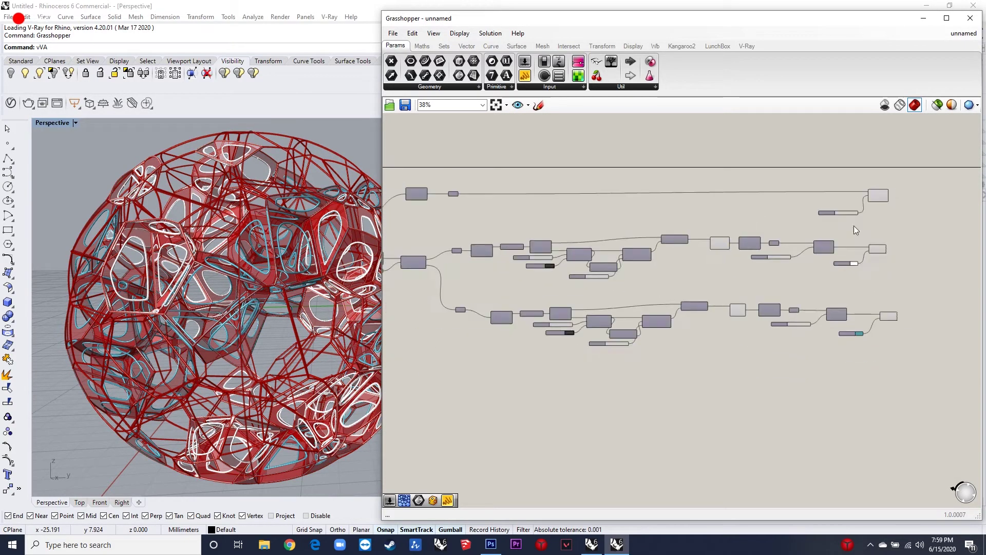
- Add a Merge component beyond the Custom Preview components of the List A and List B branches
scroll(822, 231, up, 1)
right_drag(818, 234, 718, 229)
scroll(813, 280, up, 3)
double_click(812, 277)
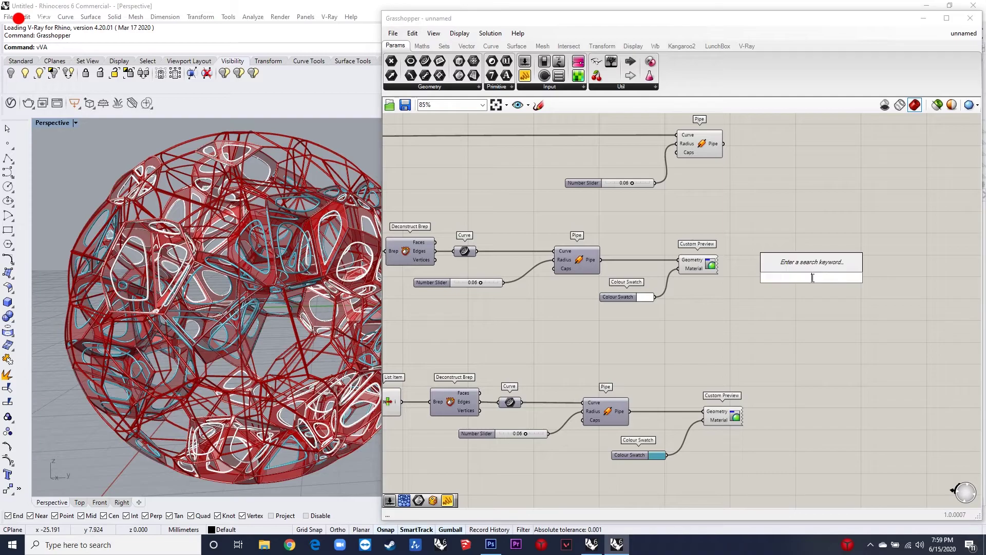
text(merge)
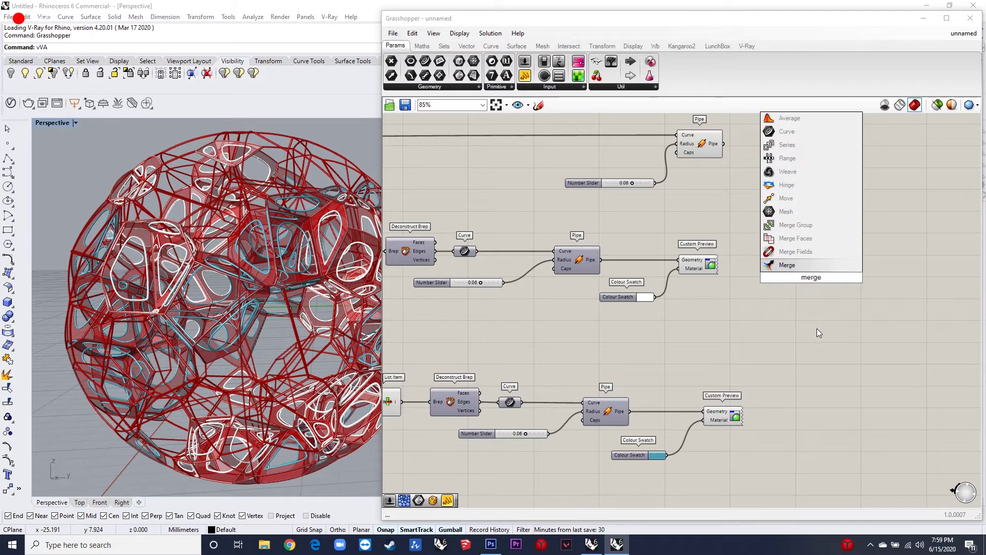
click(803, 265)
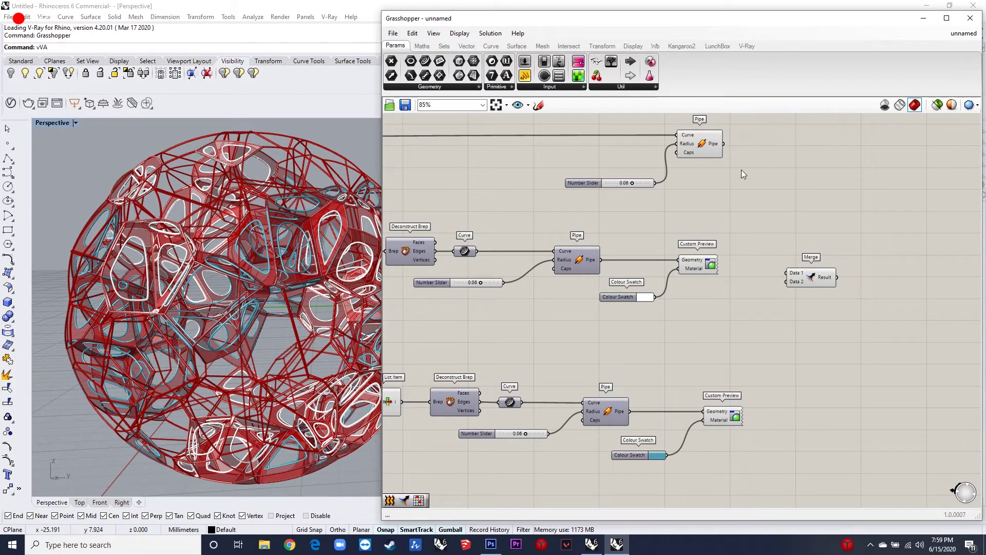
- Connect the framework, List A and List B Pipe outputs to the Merge's first three inputs and reposition the Merge
mouse_move(724, 144)
mouse_down()
mouse_move(789, 277)
mouse_move(762, 213)
mouse_up()
drag(789, 278, 602, 260)
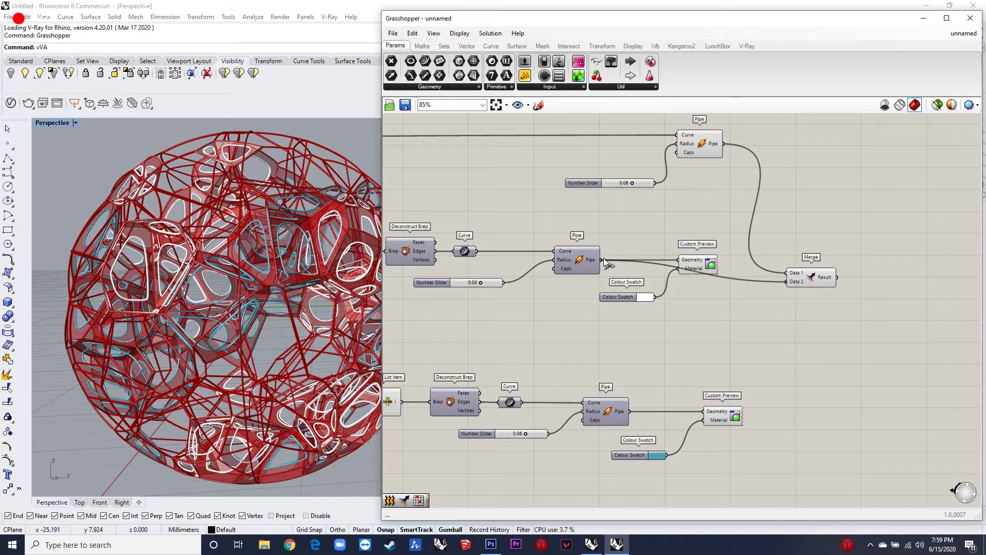
drag(794, 286, 629, 412)
click(820, 278)
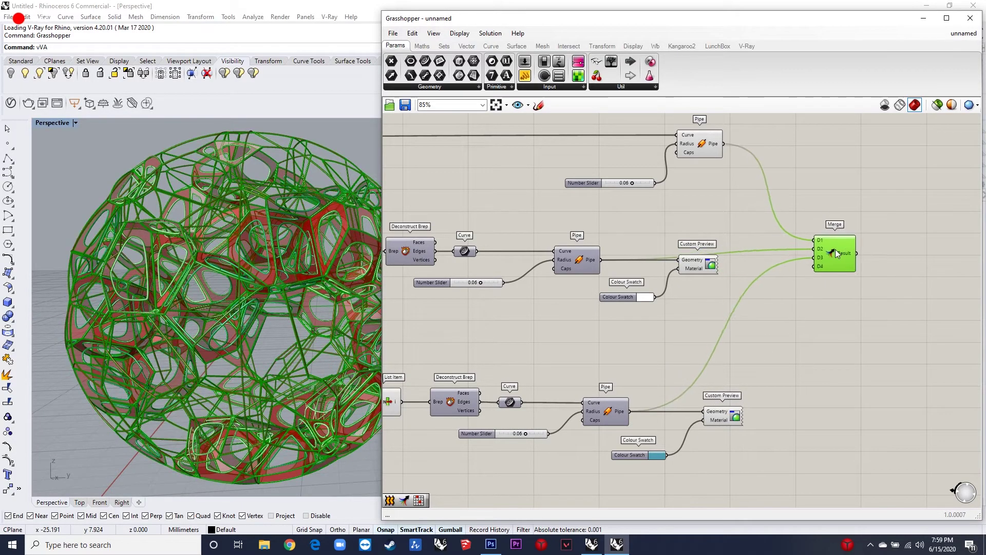
- Bake the merged pipes from the Merge component to Layer 01
scroll(821, 262, down, 3)
scroll(546, 278, up, 3)
scroll(541, 263, down, 3)
scroll(906, 223, up, 3)
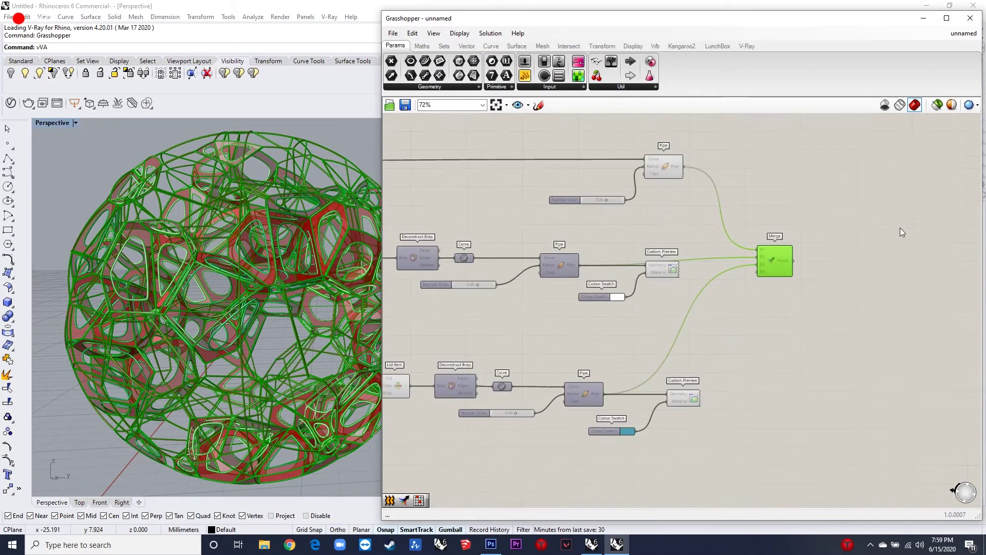
click(814, 303)
right_drag(726, 281, 842, 276)
click(871, 262)
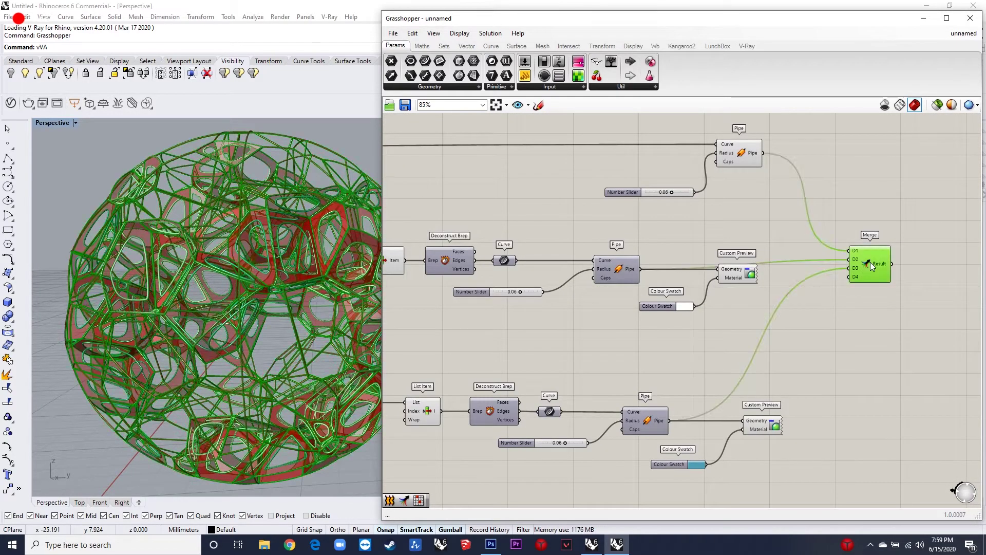
middle_click(870, 262)
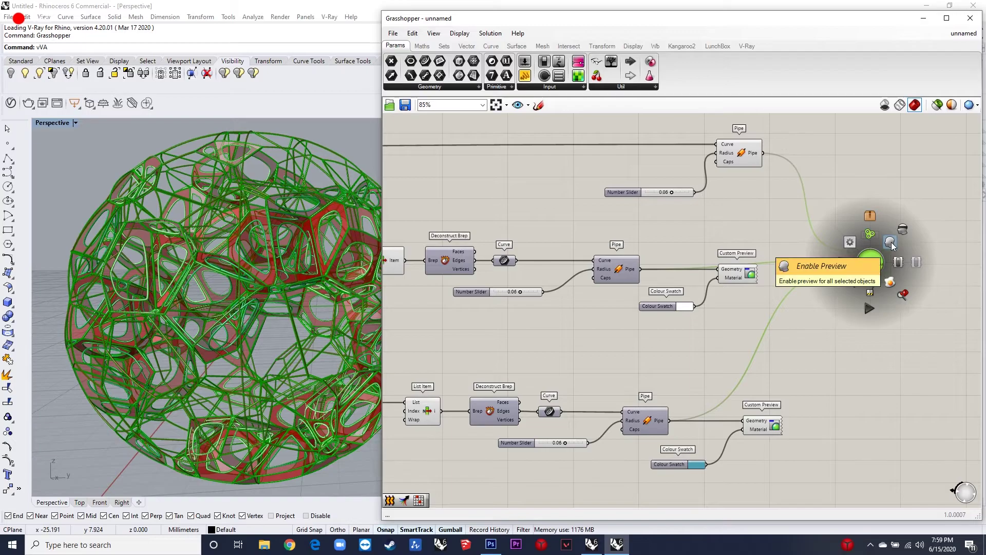
right_click(883, 256)
click(917, 292)
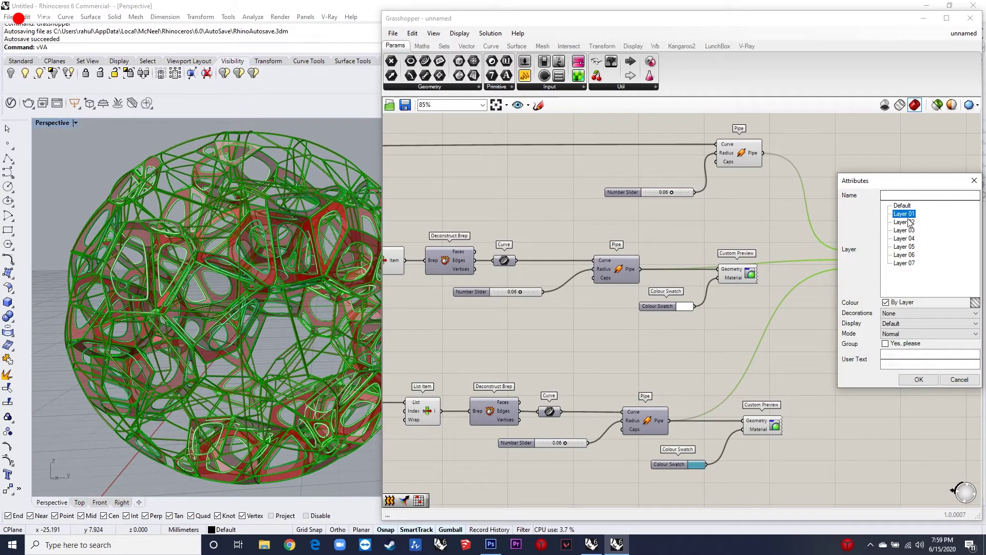
click(907, 380)
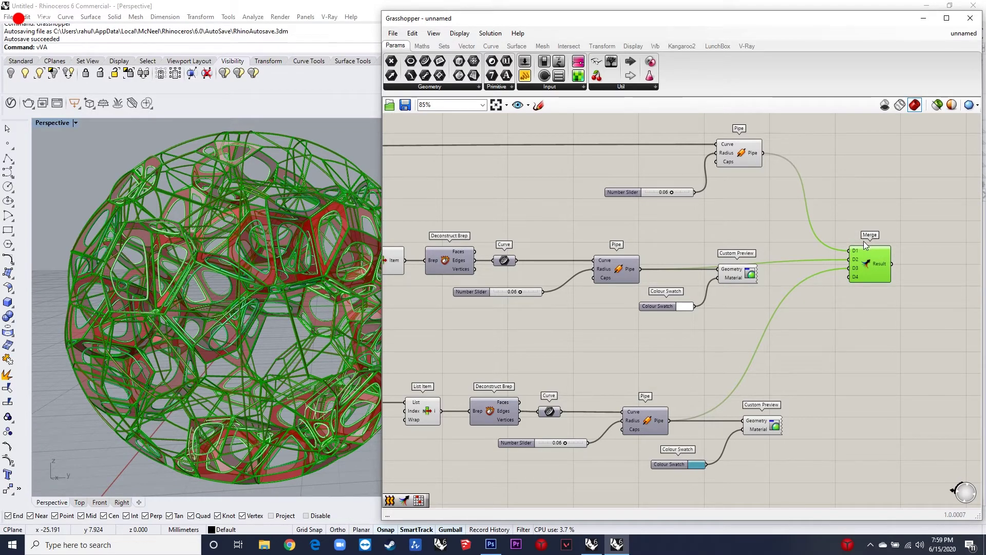
- Bake the List A branch's List Item surfaces to Layer 02
scroll(866, 246, down, 3)
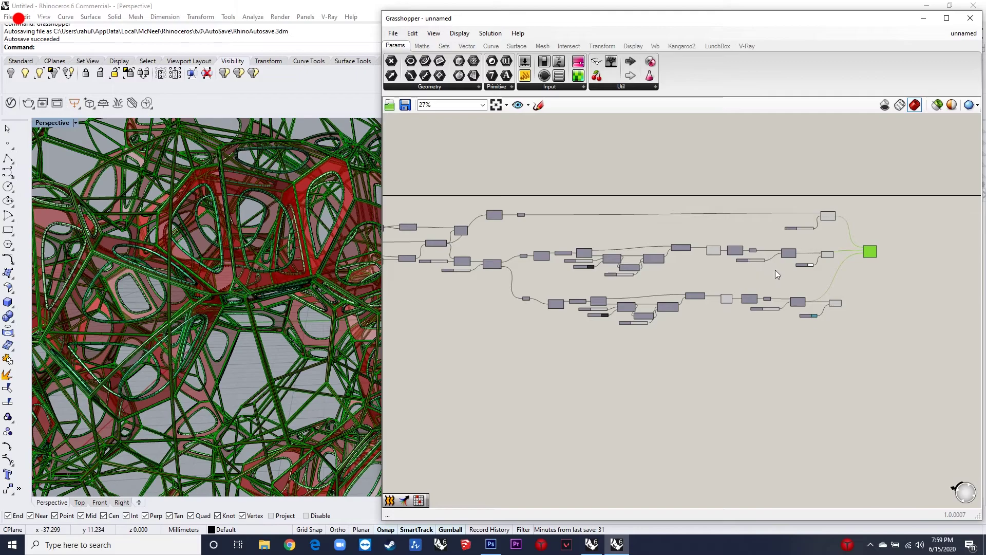
scroll(730, 256, up, 2)
right_click(654, 242)
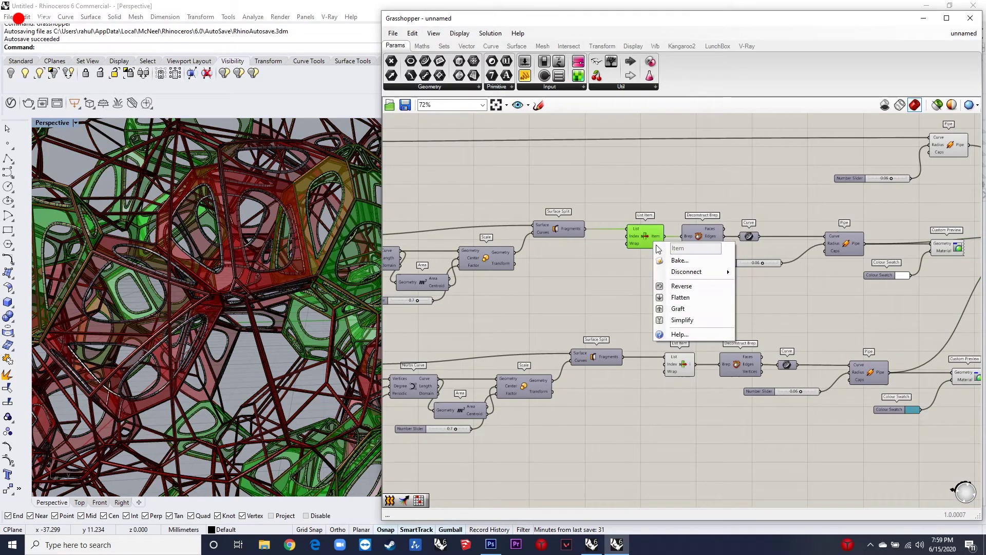
click(695, 271)
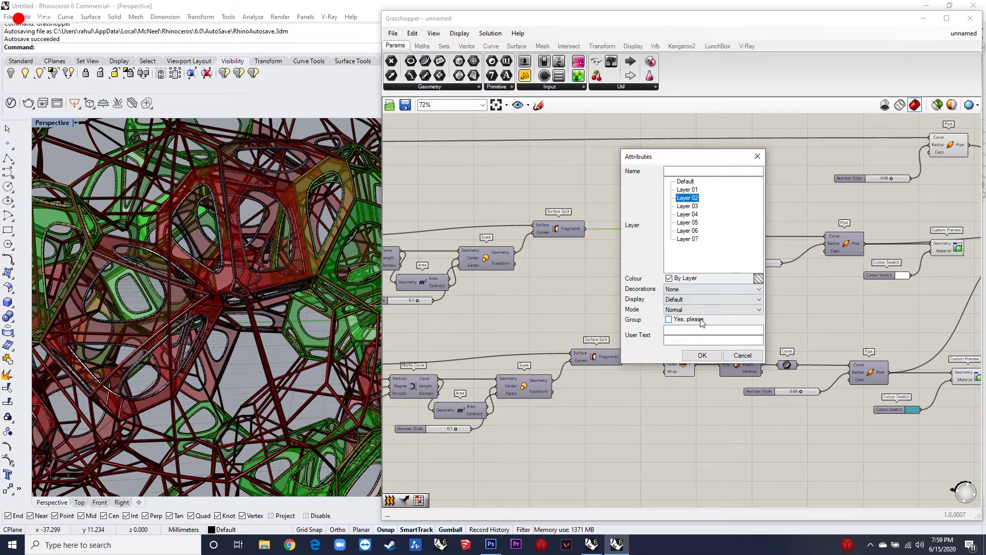
click(702, 355)
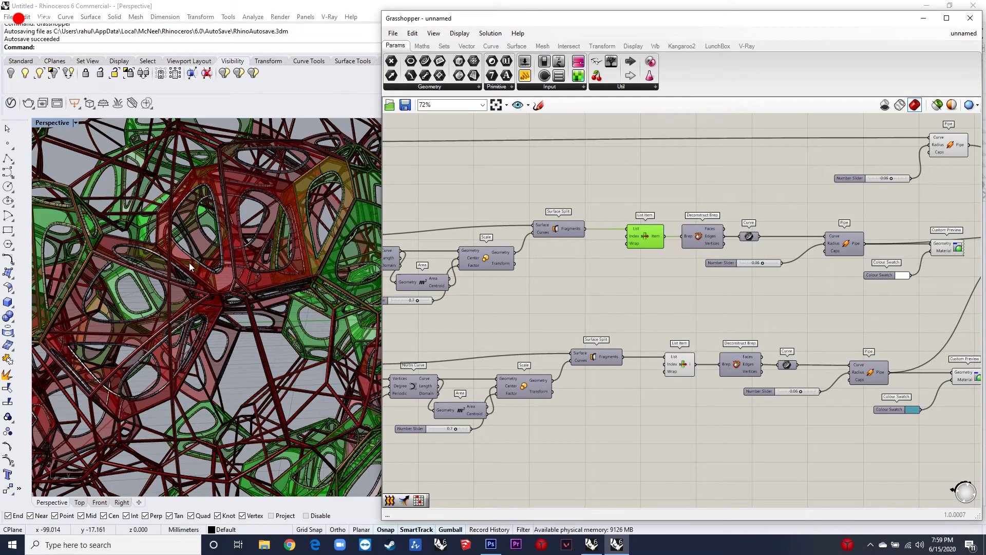
- Bake the List B branch's List Item surfaces into the Rhino document
scroll(216, 265, down, 5)
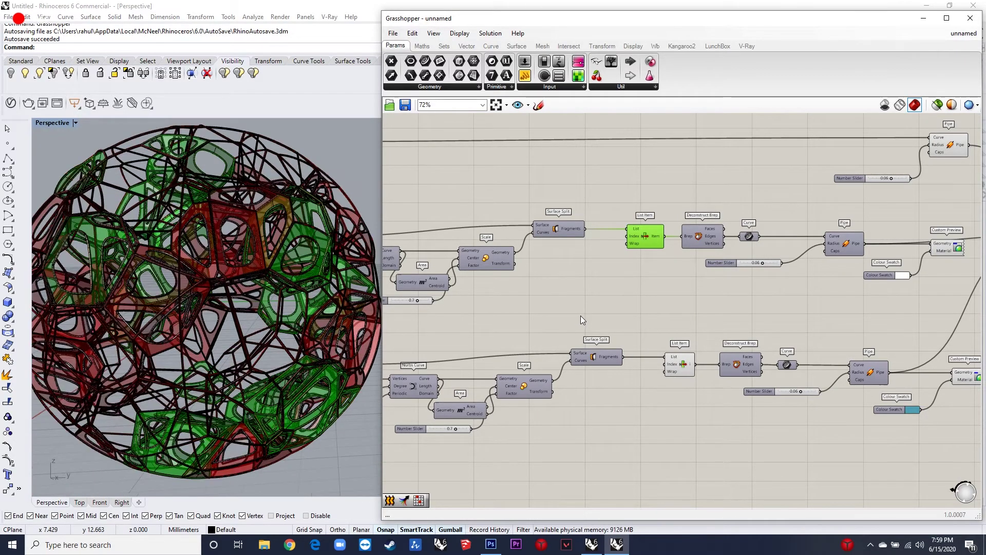
click(643, 323)
scroll(643, 323, up, 2)
click(685, 362)
middle_click(684, 363)
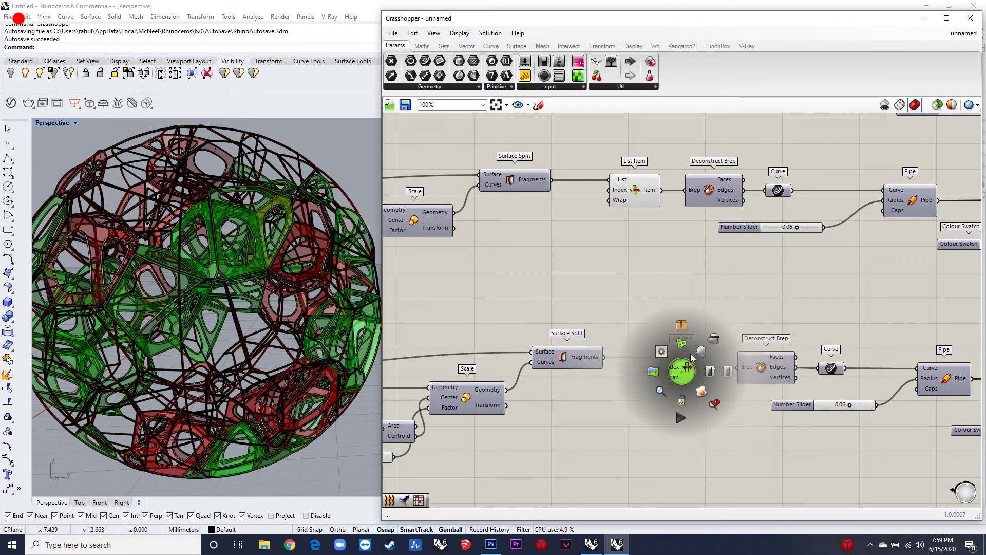
right_click(674, 374)
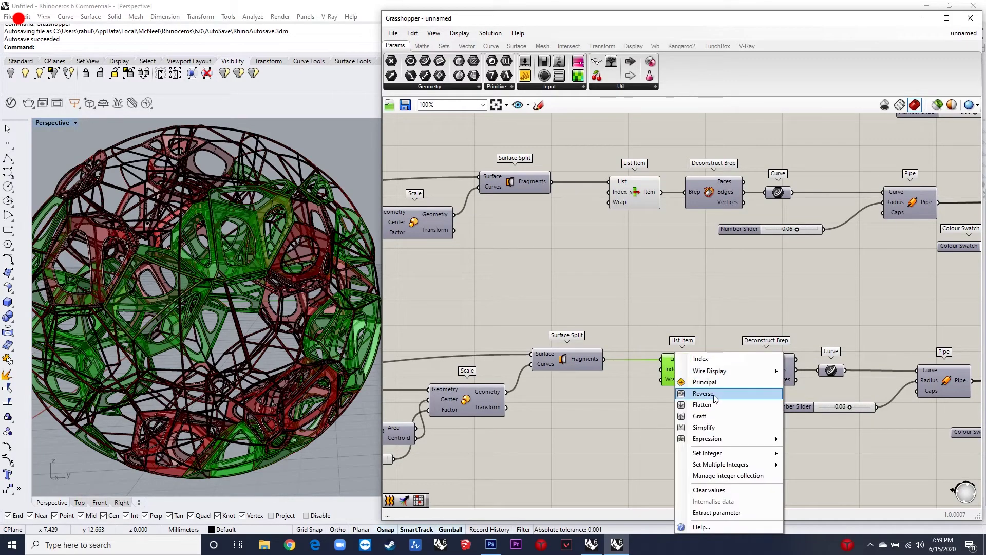
drag(673, 425, 691, 362)
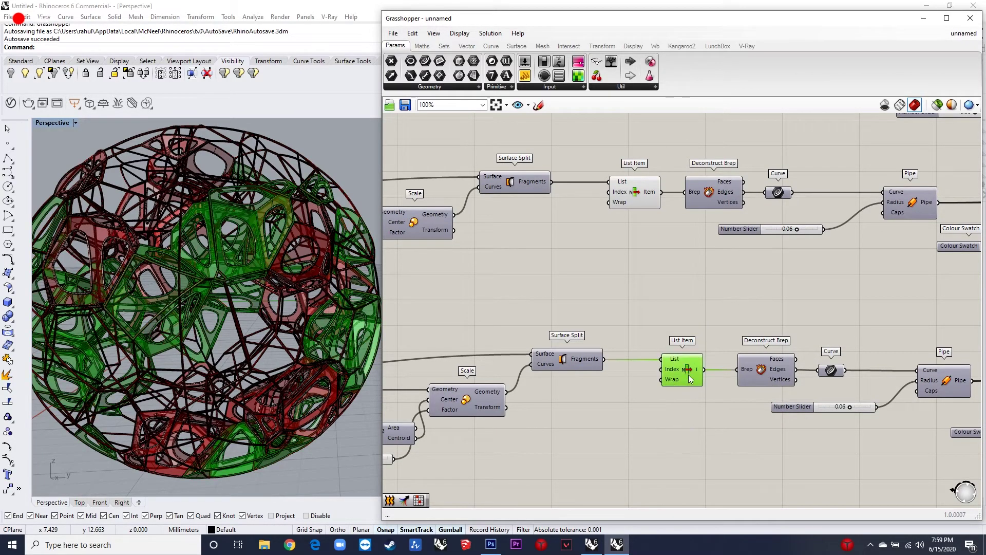
right_click(689, 369)
click(715, 412)
click(705, 359)
click(720, 509)
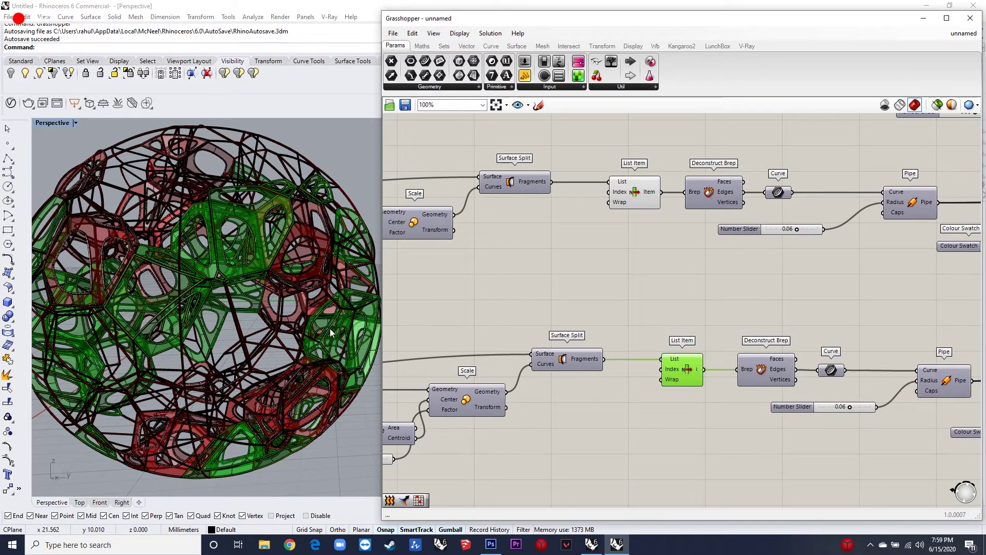
- Deselect the components, switch the Grasshopper preview to wireframe, and minimize its window to work in Rhino
scroll(330, 328, down, 3)
scroll(677, 294, down, 2)
scroll(677, 293, down, 8)
click(843, 319)
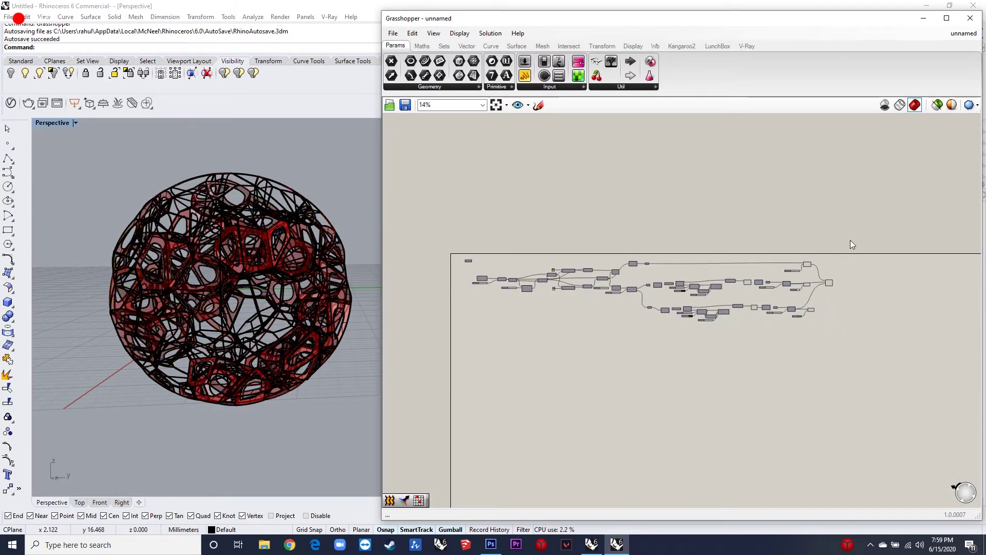
click(900, 105)
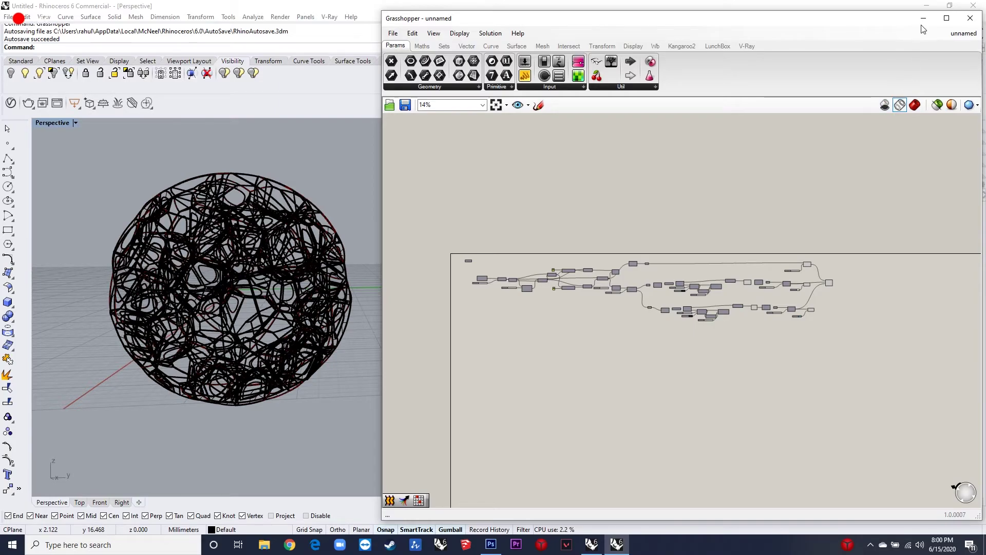
click(923, 18)
- Set the Perspective viewport to the Rendered display mode and inspect the baked Voronoi sphere from another angle
scroll(265, 257, down, 1)
scroll(412, 254, up, 3)
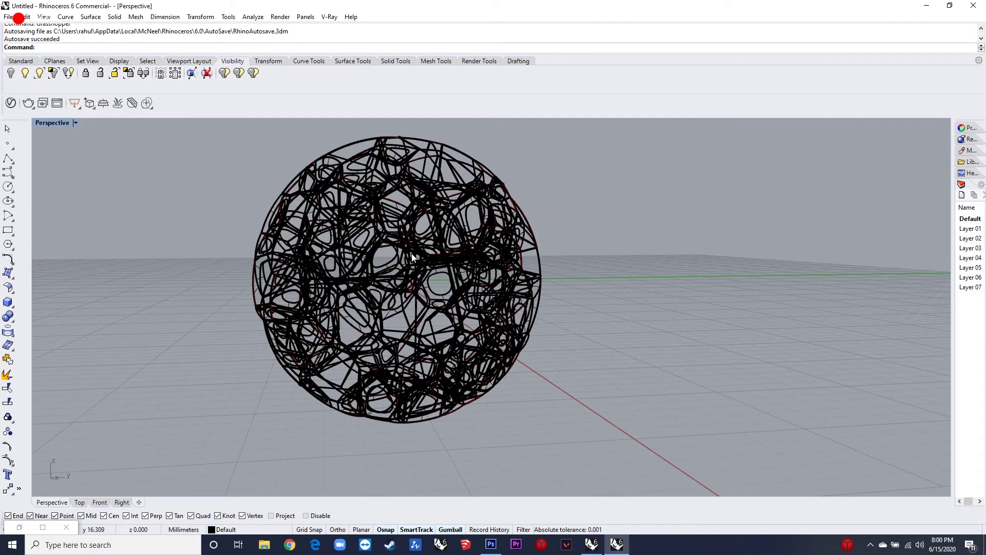
scroll(411, 254, up, 1)
click(75, 123)
click(74, 172)
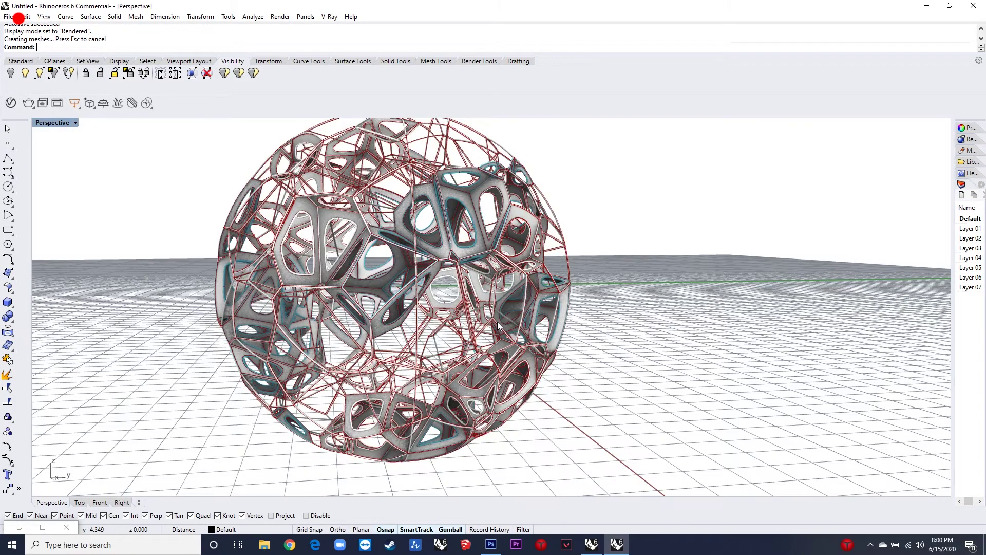
mouse_move(499, 321)
right_down()
mouse_move(460, 286)
mouse_move(394, 265)
mouse_move(320, 263)
mouse_move(452, 285)
mouse_move(401, 307)
right_up()
scroll(376, 308, down, 2)
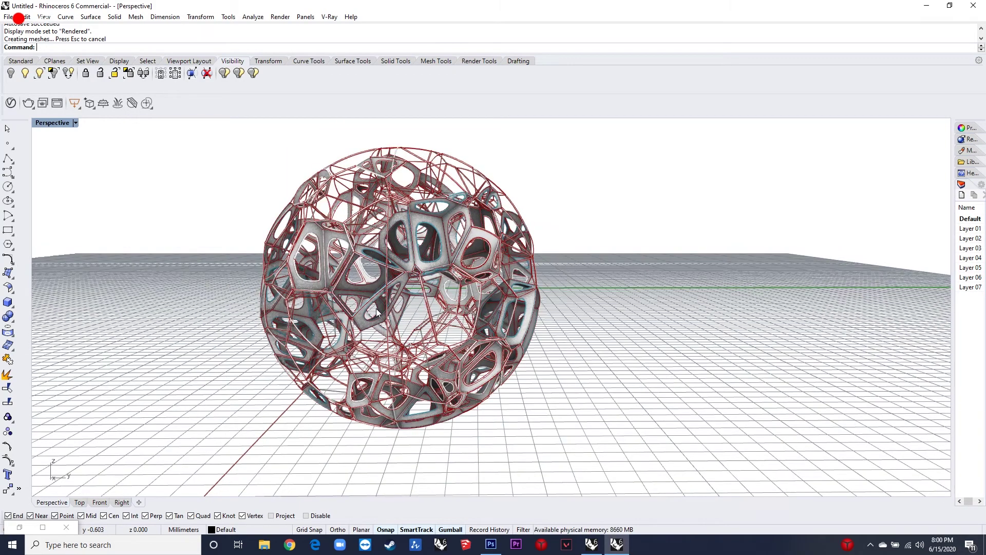
scroll(380, 291, up, 2)
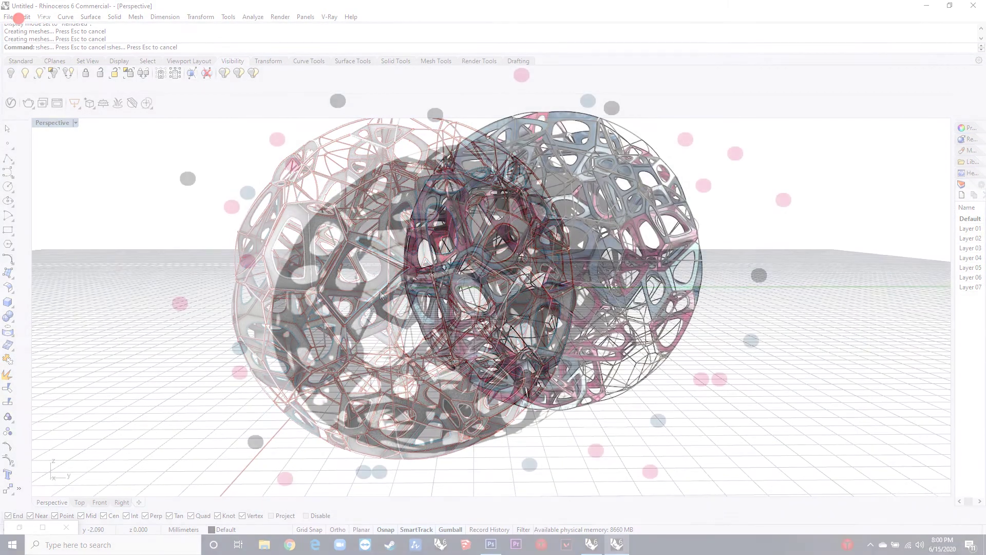